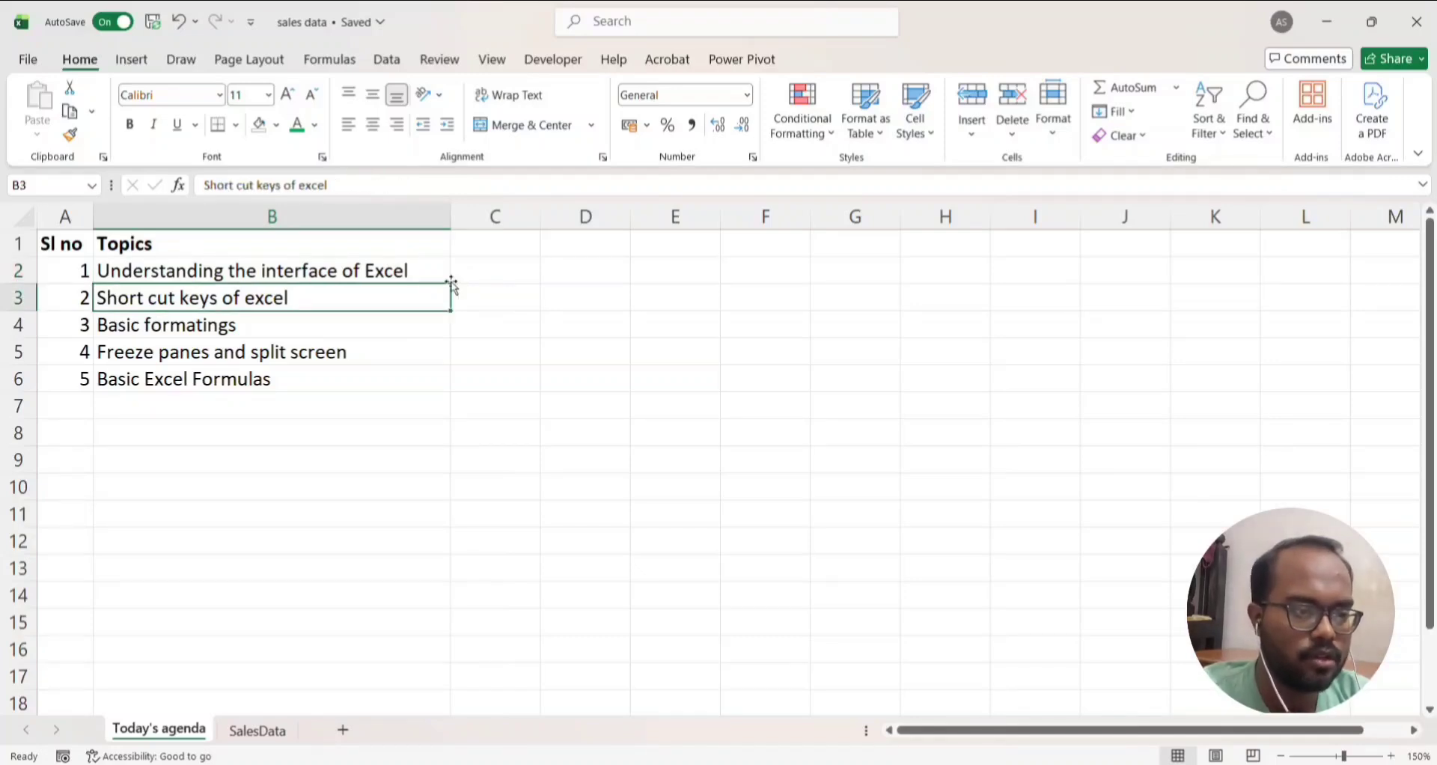
Go through the remaining topics on the agenda sheet down to Basic Excel Formulas and open the SalesData sheet
key("Return")
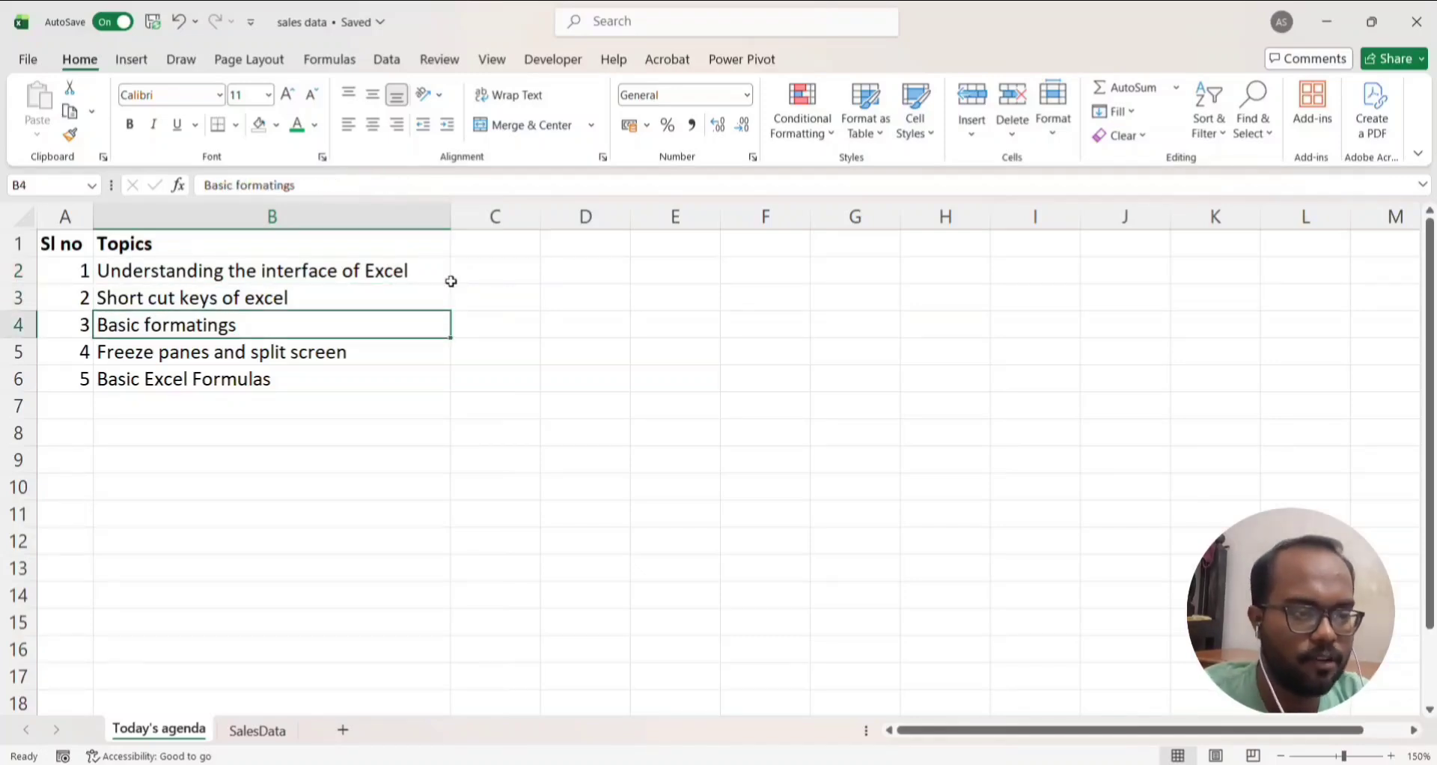
key("Return")
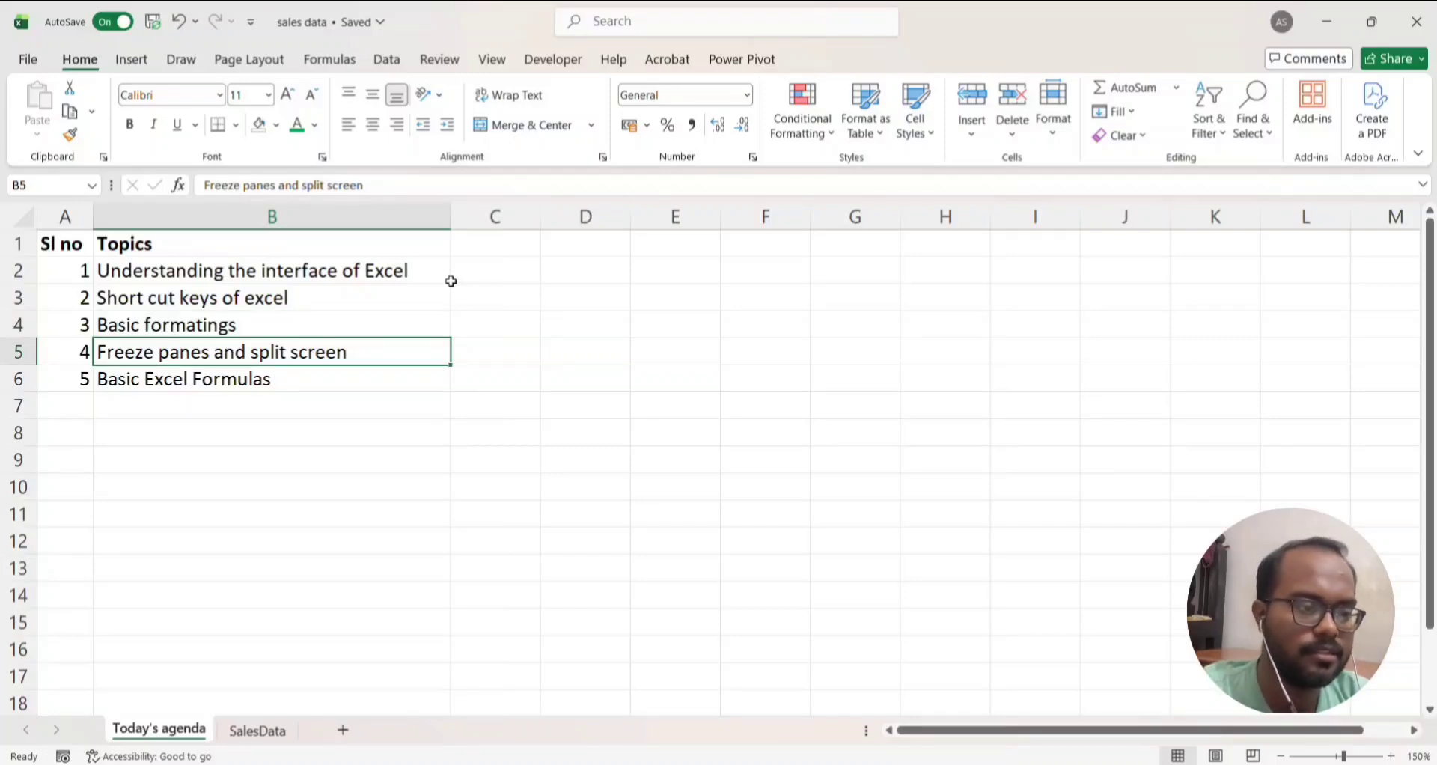
key("Return")
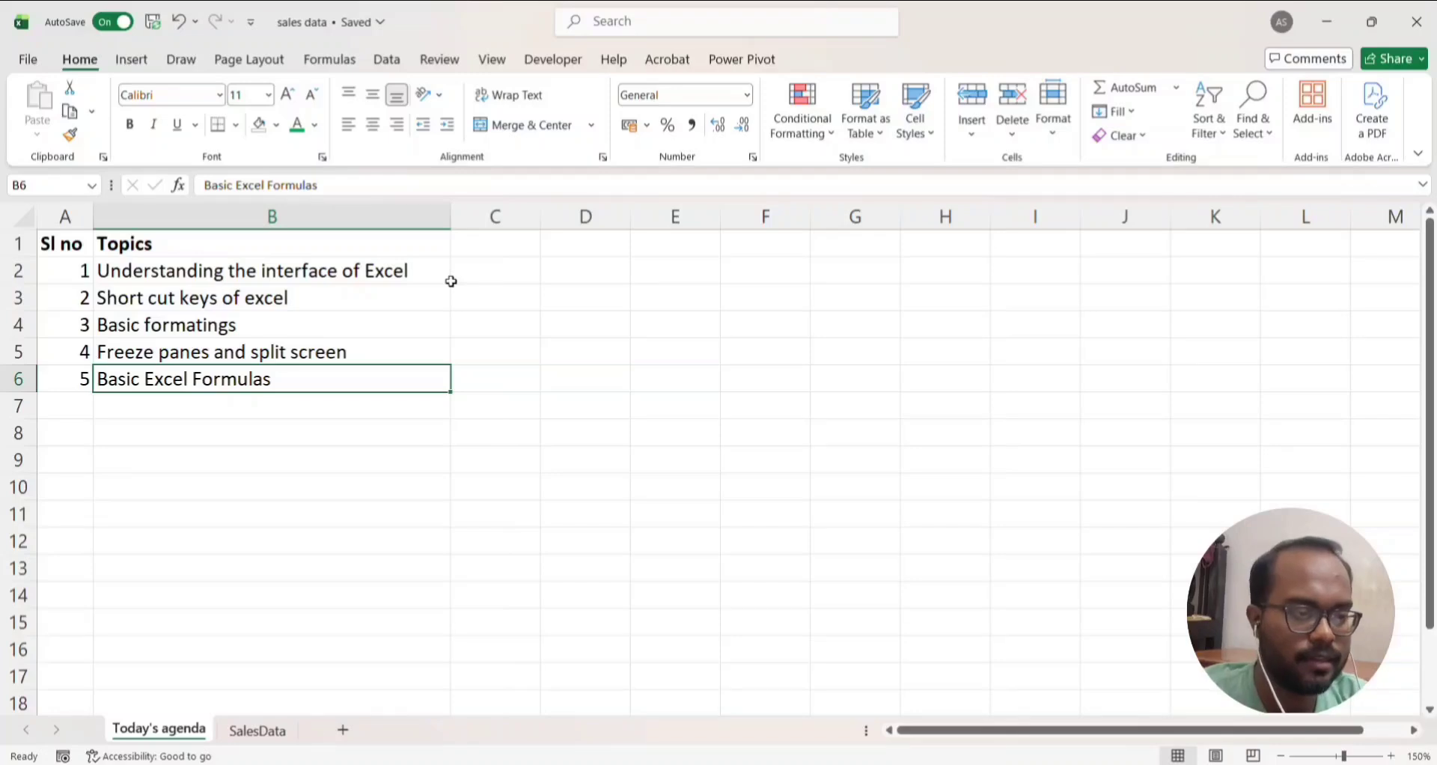
left_click(253, 733)
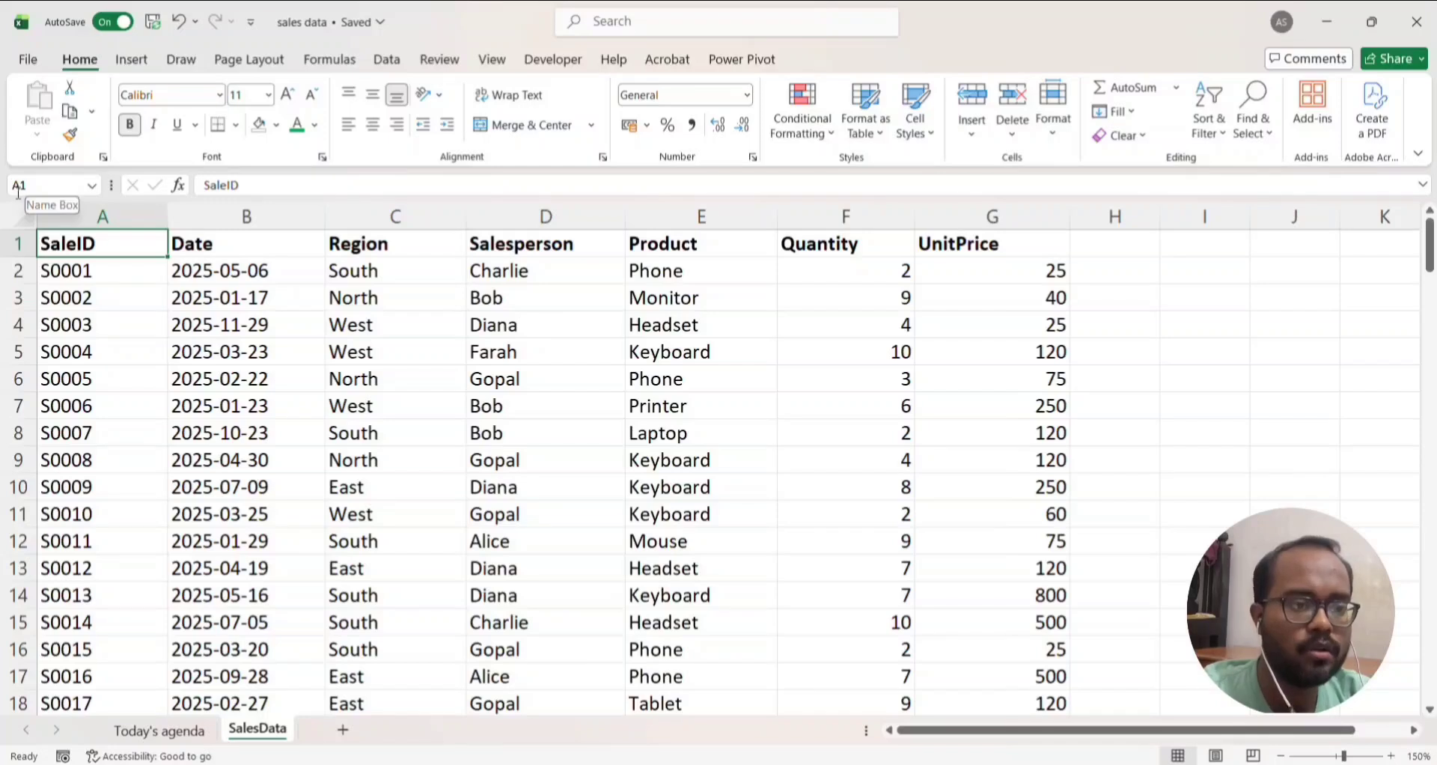
Select whole columns A, B and D and rows 1 through 5 one at a time, ending on cell A1
left_click(93, 208)
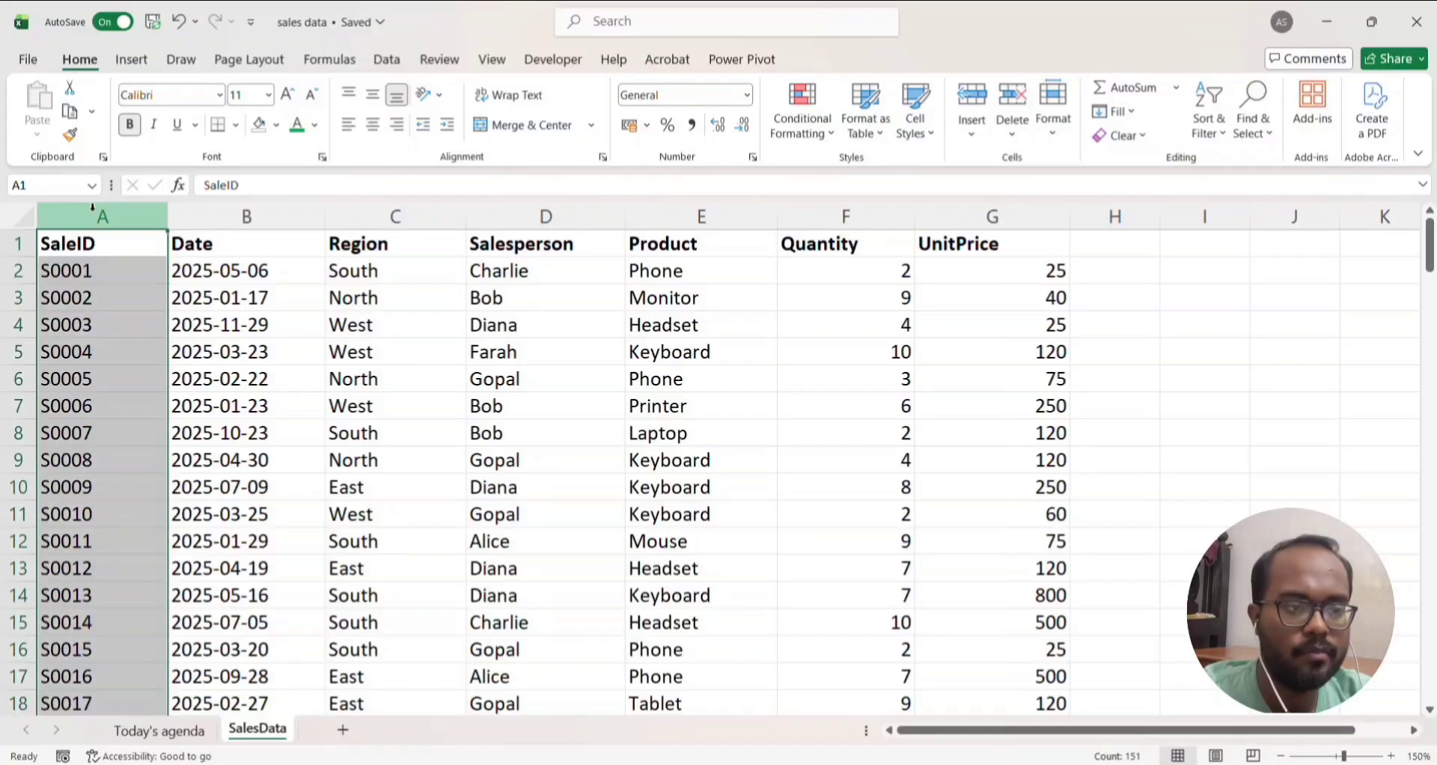
left_click(9, 243)
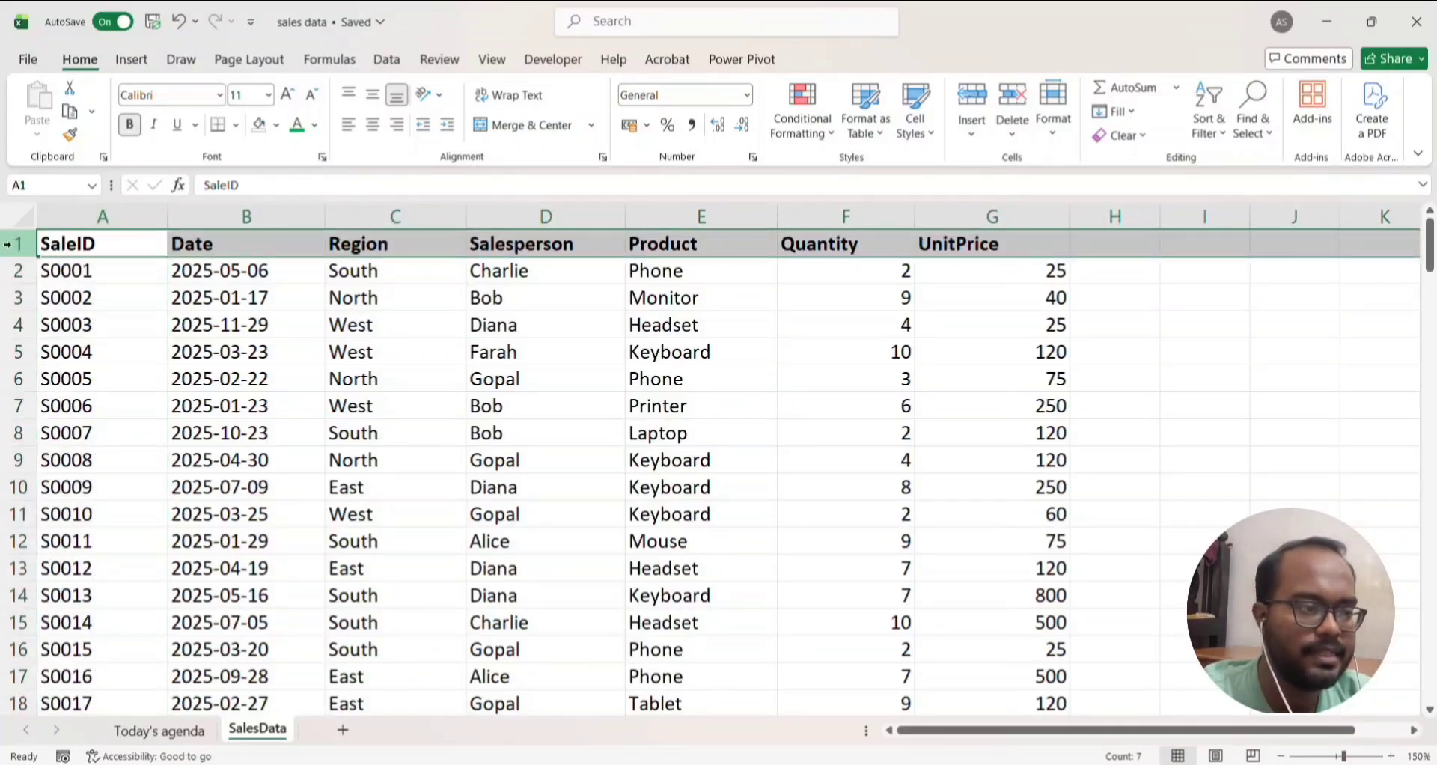
left_click(246, 216)
left_click(517, 216)
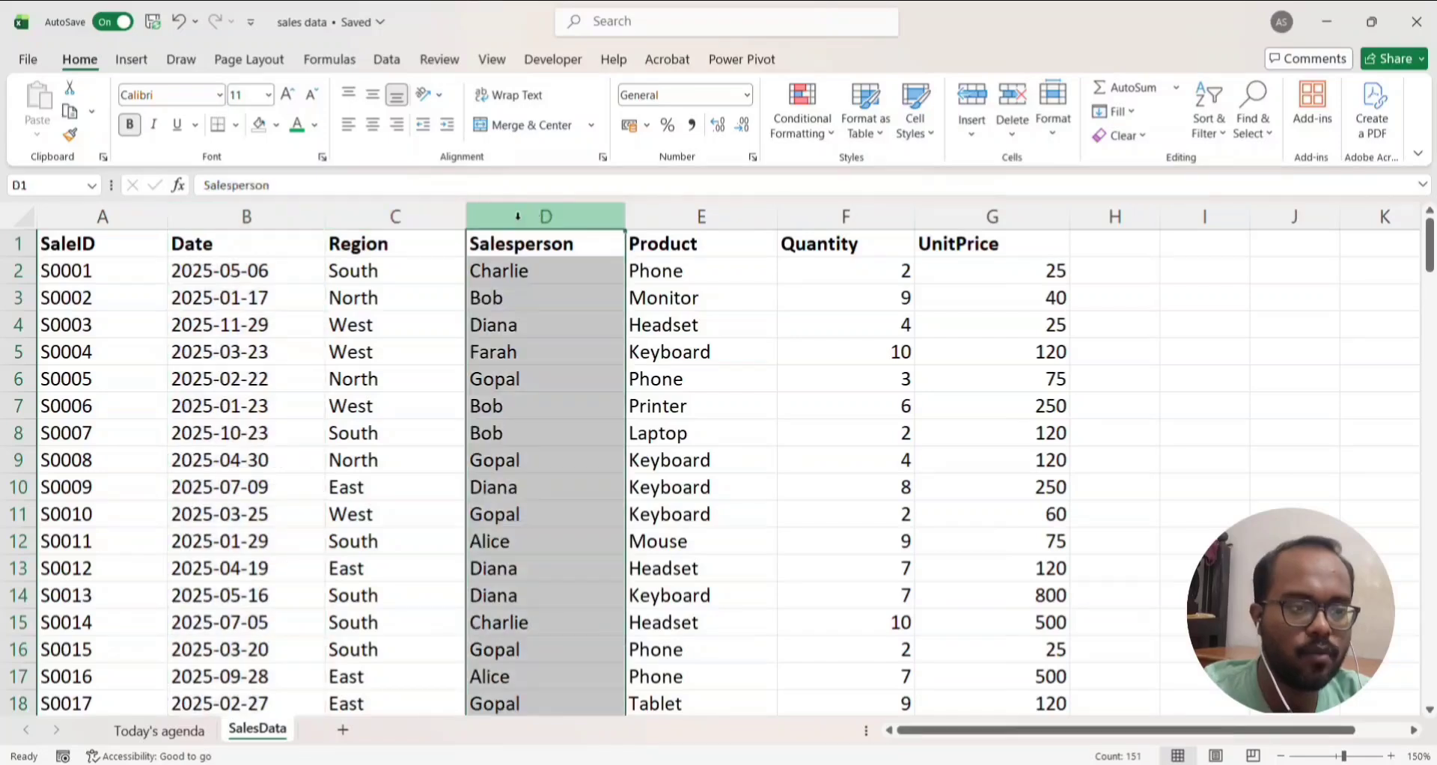
left_click(16, 271)
left_click(15, 298)
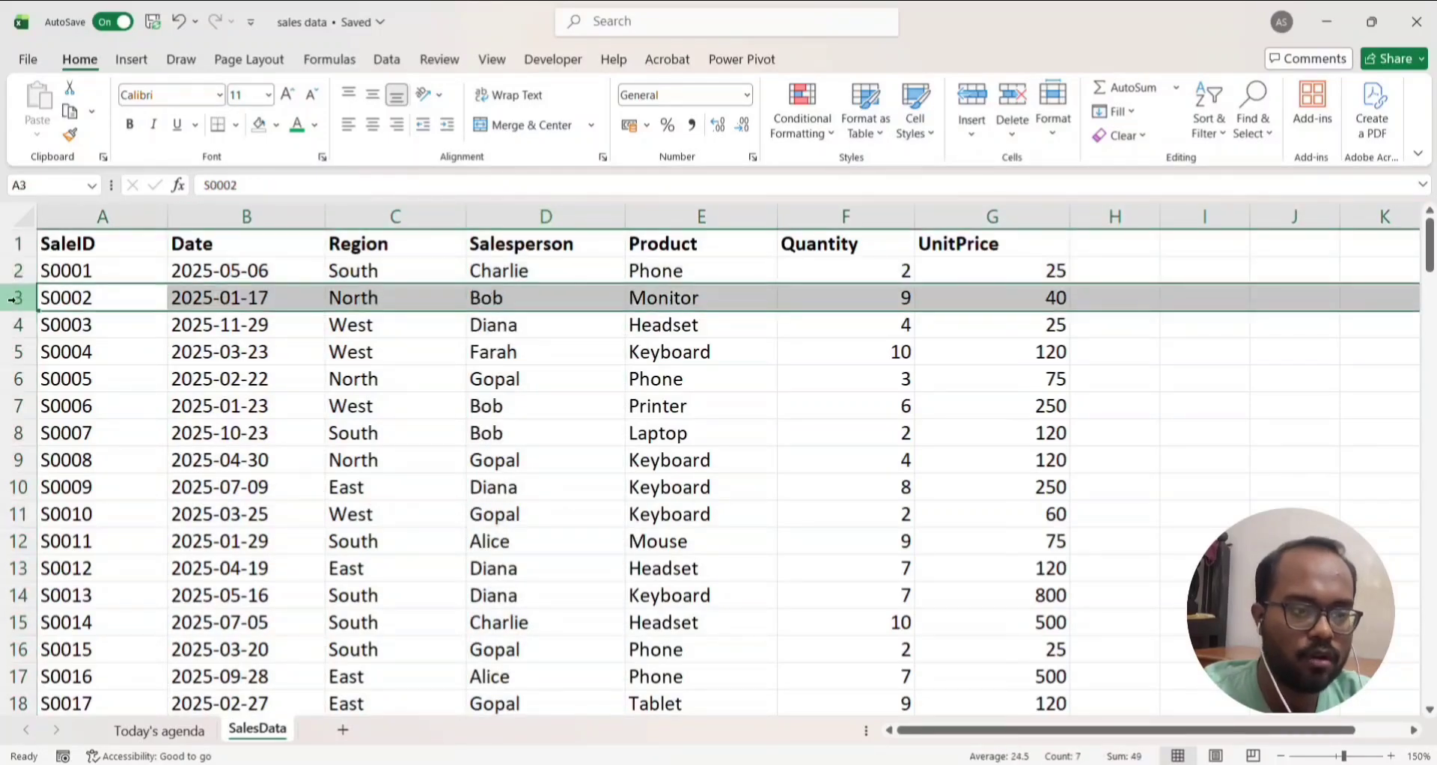
left_click(16, 324)
left_click(18, 351)
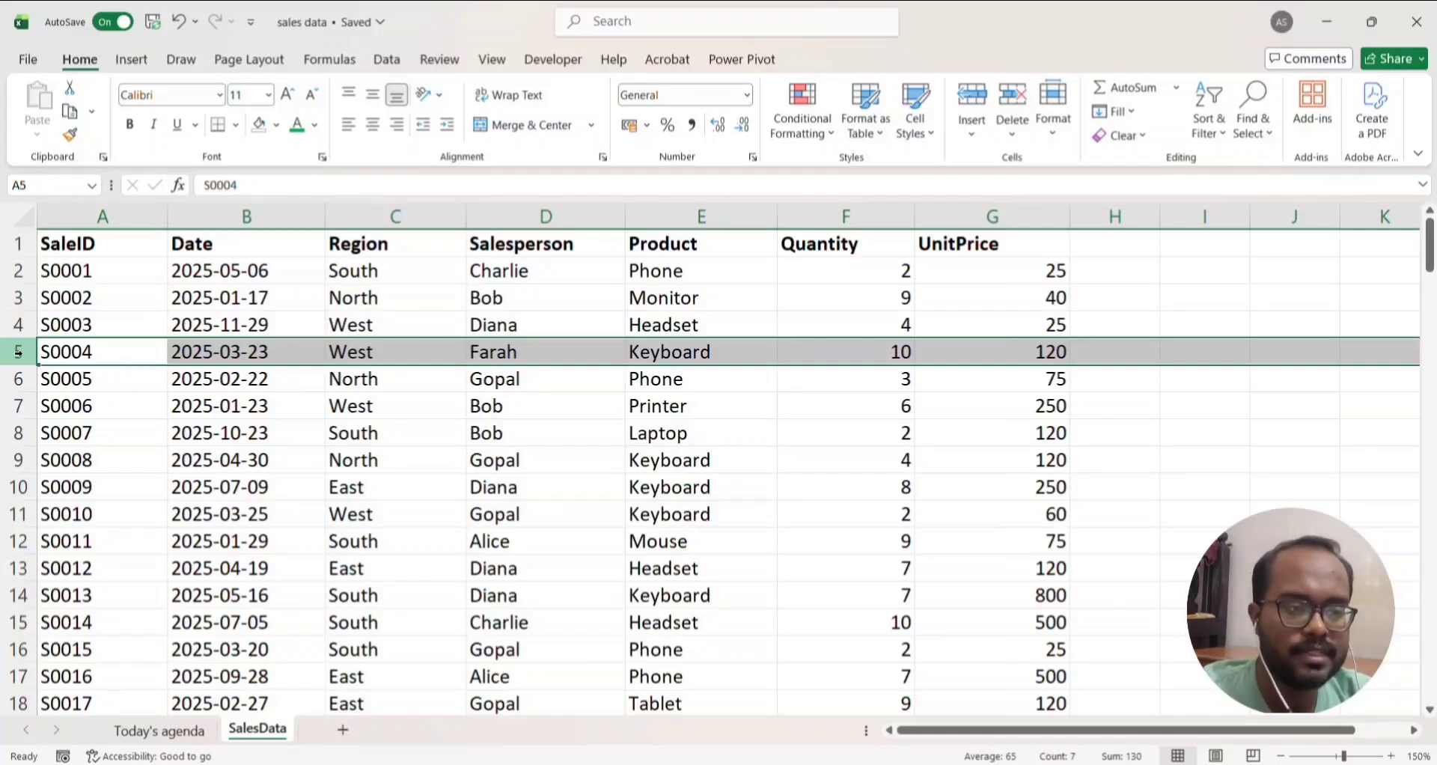
left_click(113, 243)
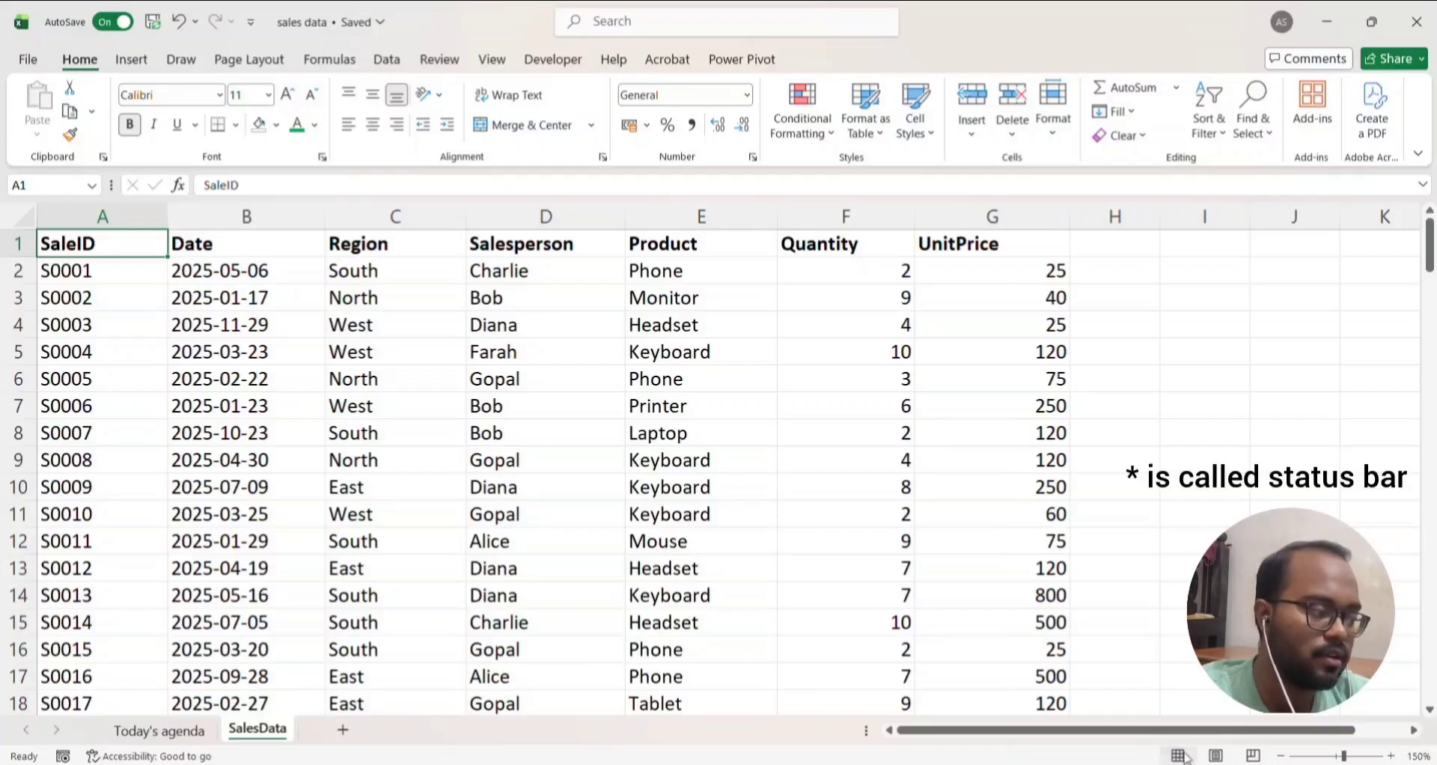
Zoom the SalesData sheet in to 170% and back out to 150%
left_click(1390, 756)
left_click(1390, 756)
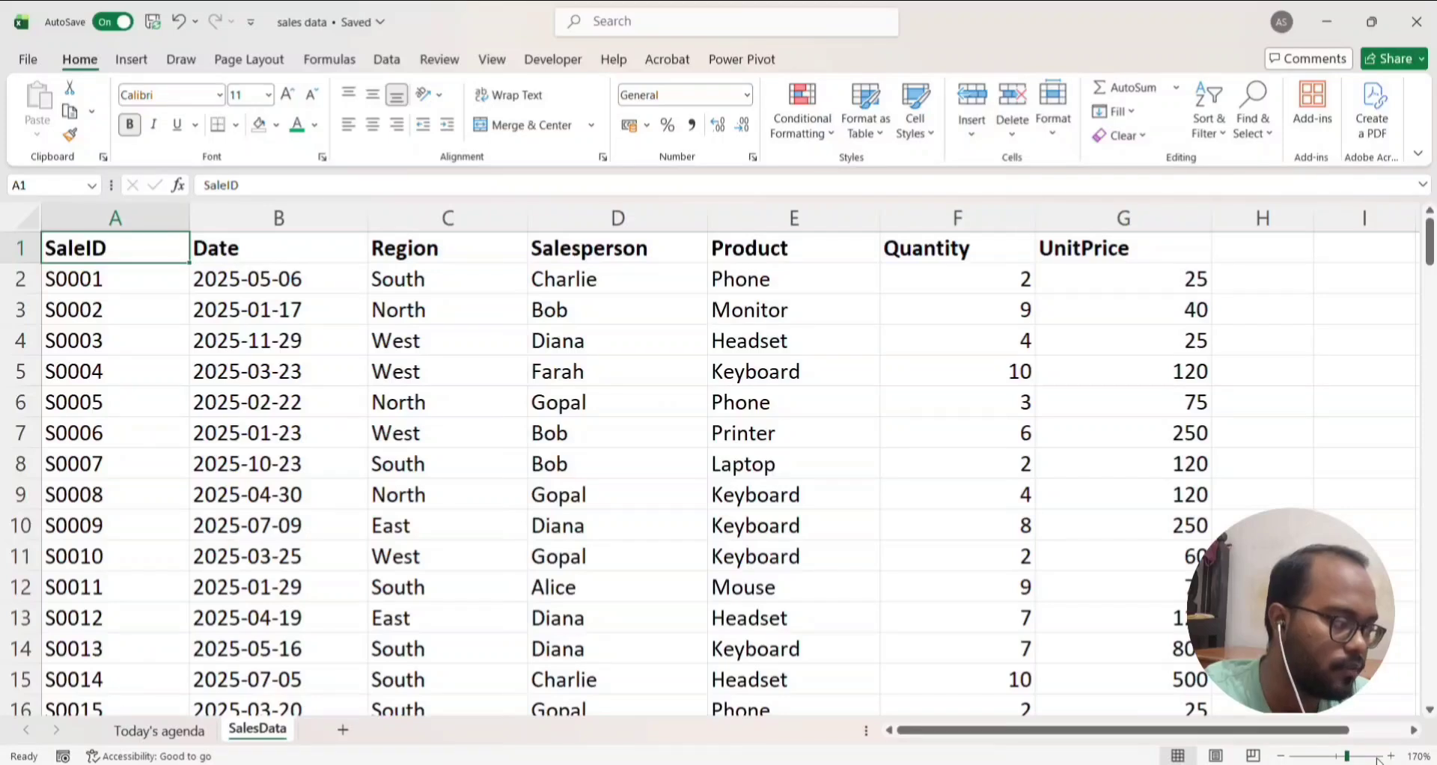
left_click(1280, 756)
left_click(1281, 756)
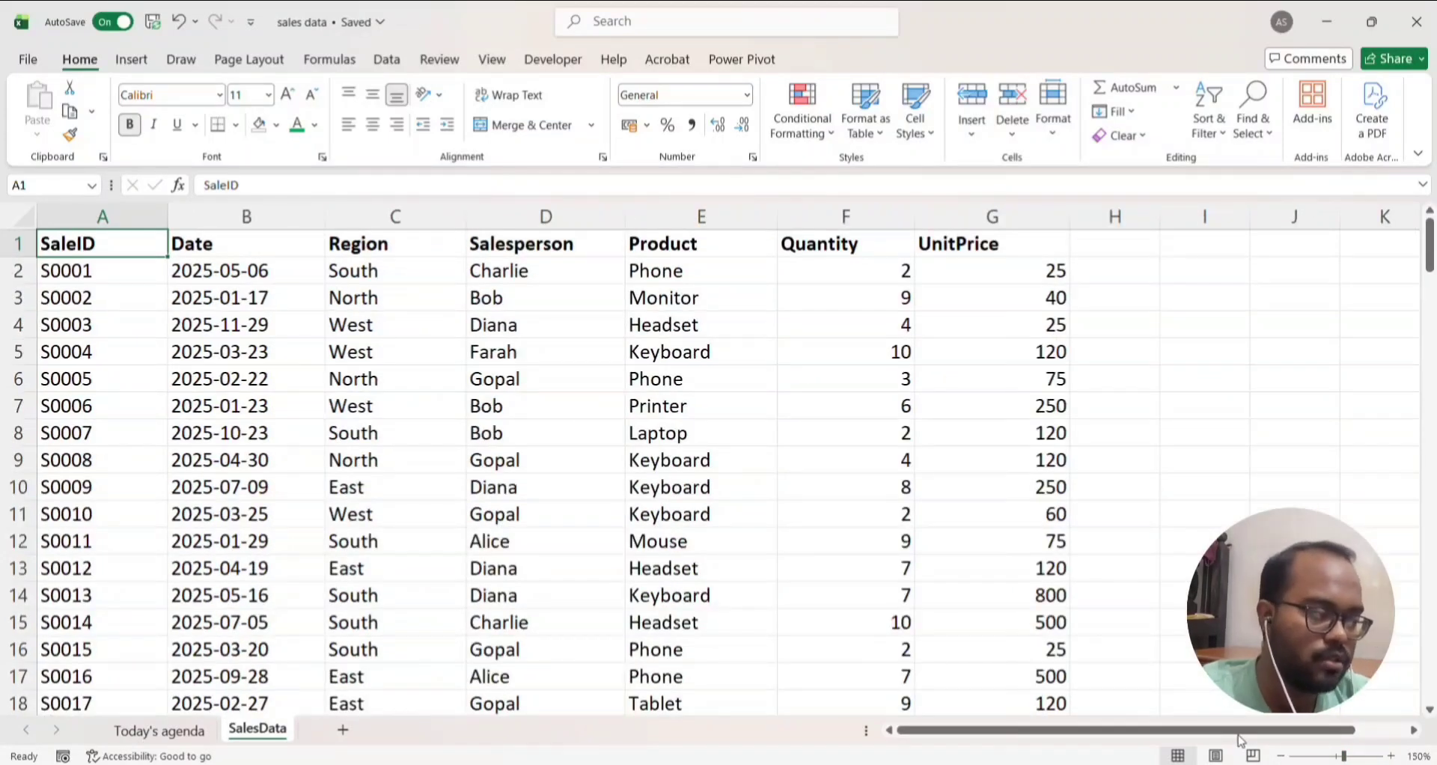
left_click(904, 596)
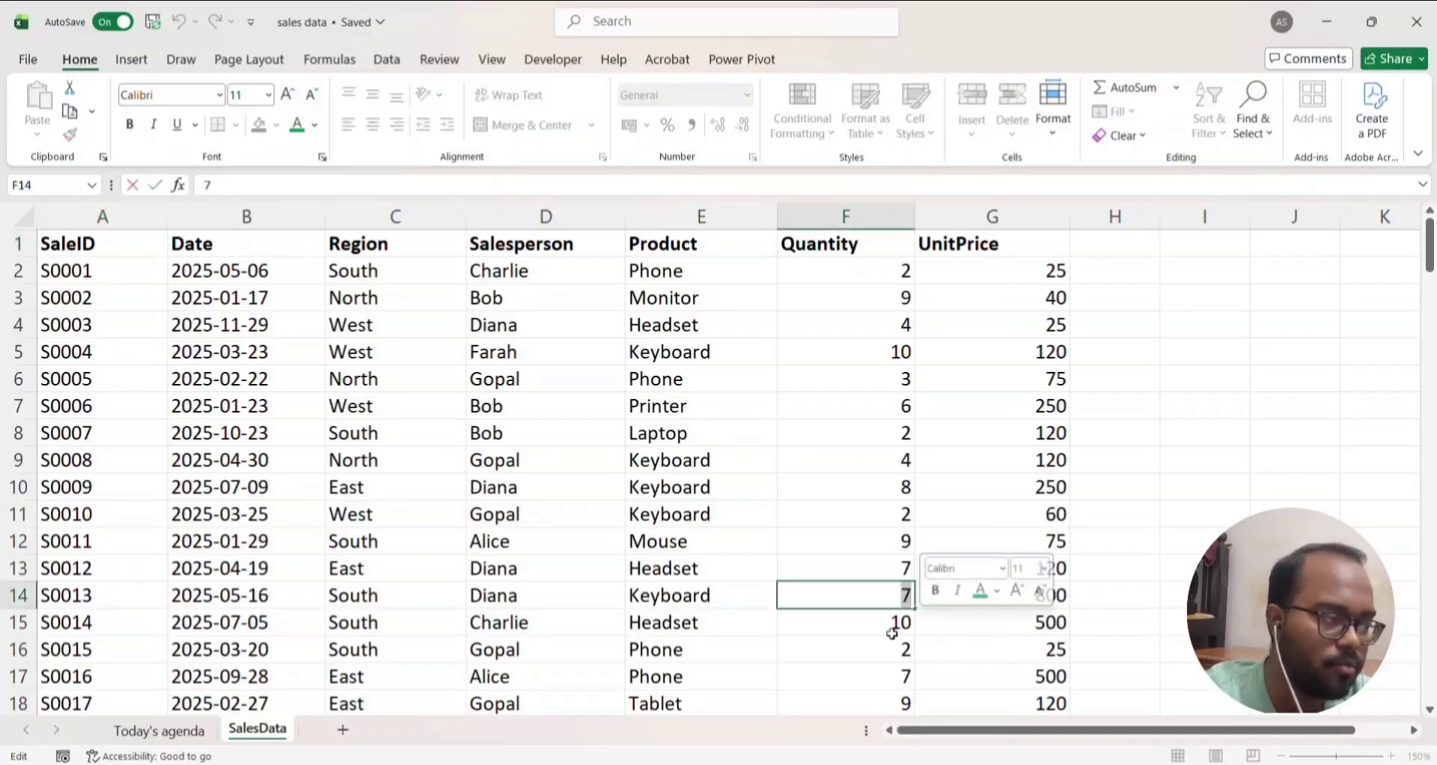
left_click(932, 649)
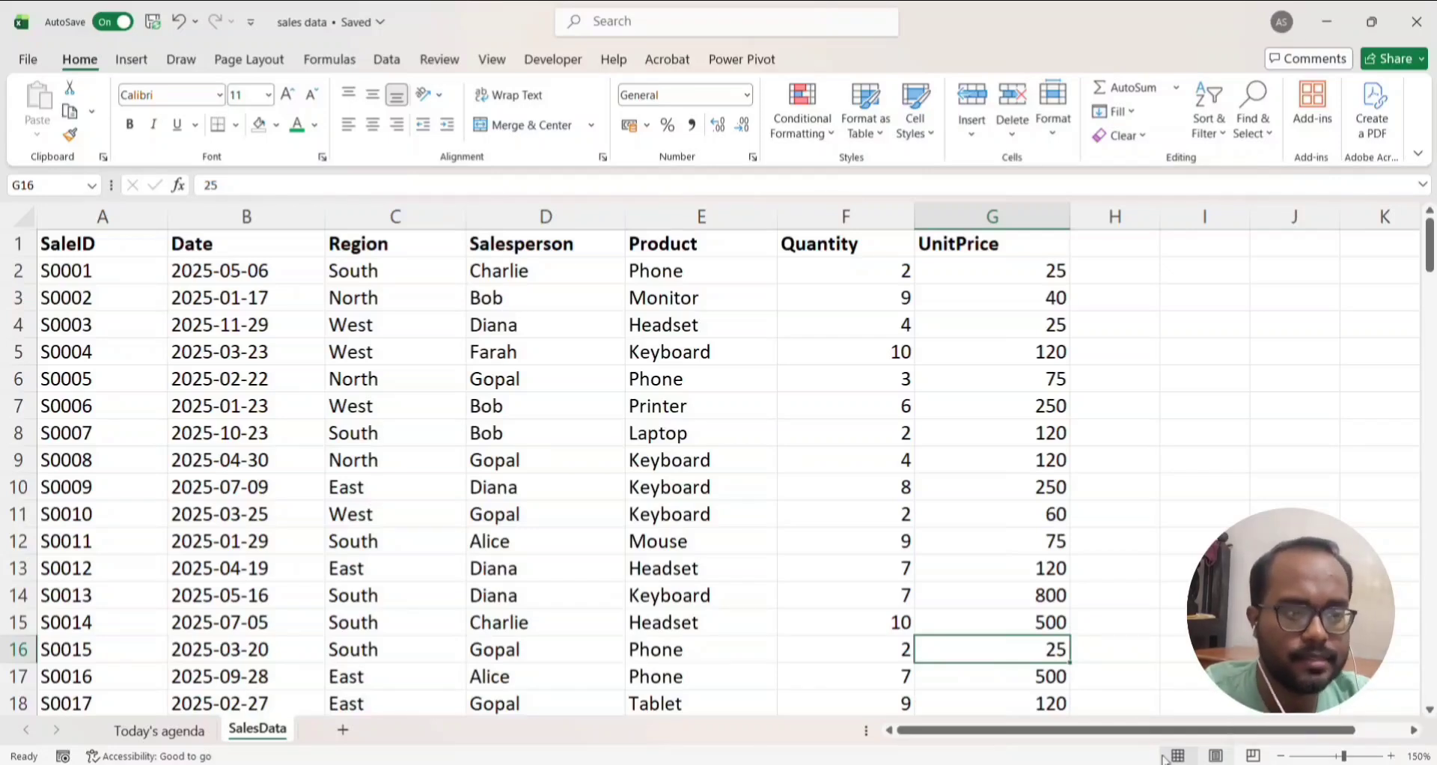
Fill cell A2 on the Today's agenda sheet with the standard green colour
left_click(159, 730)
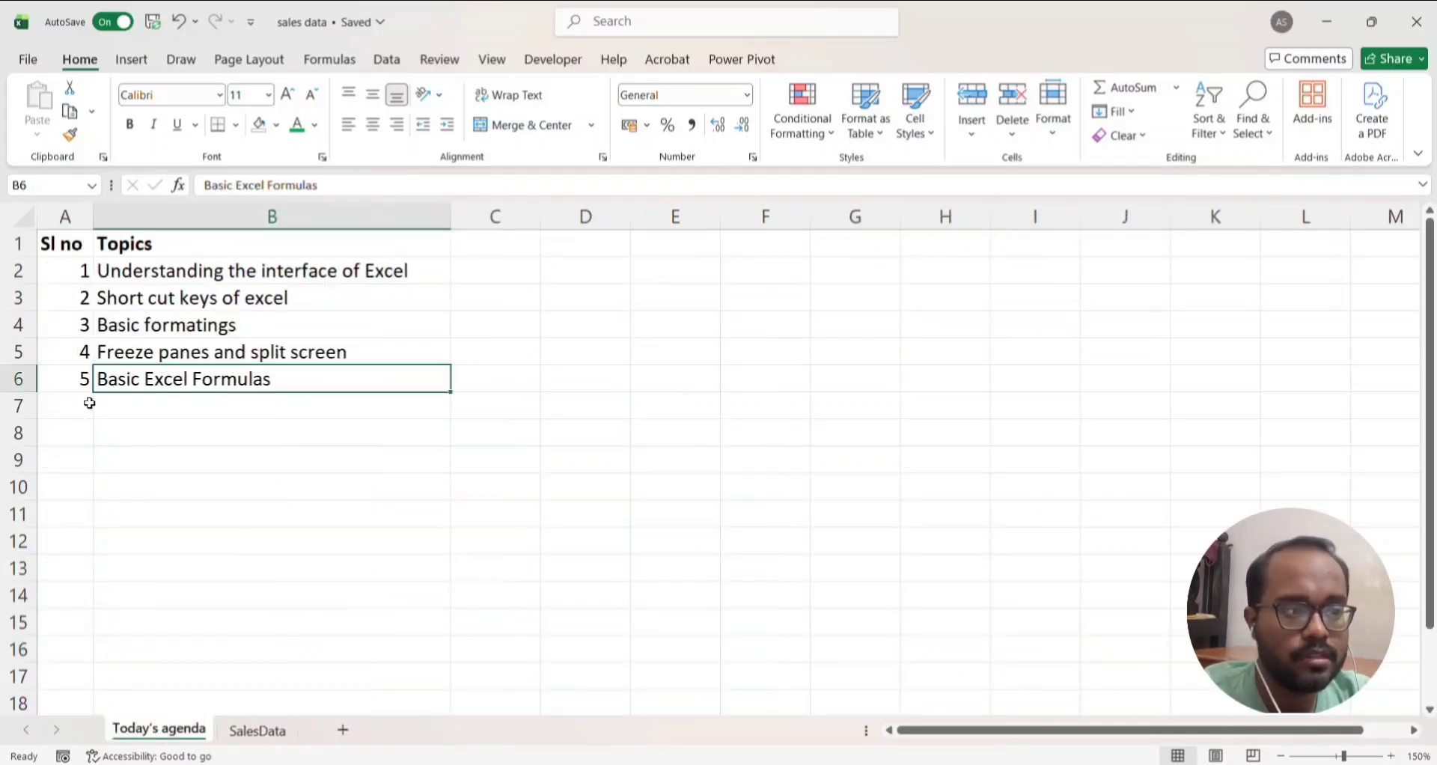
left_click(76, 267)
left_click(276, 125)
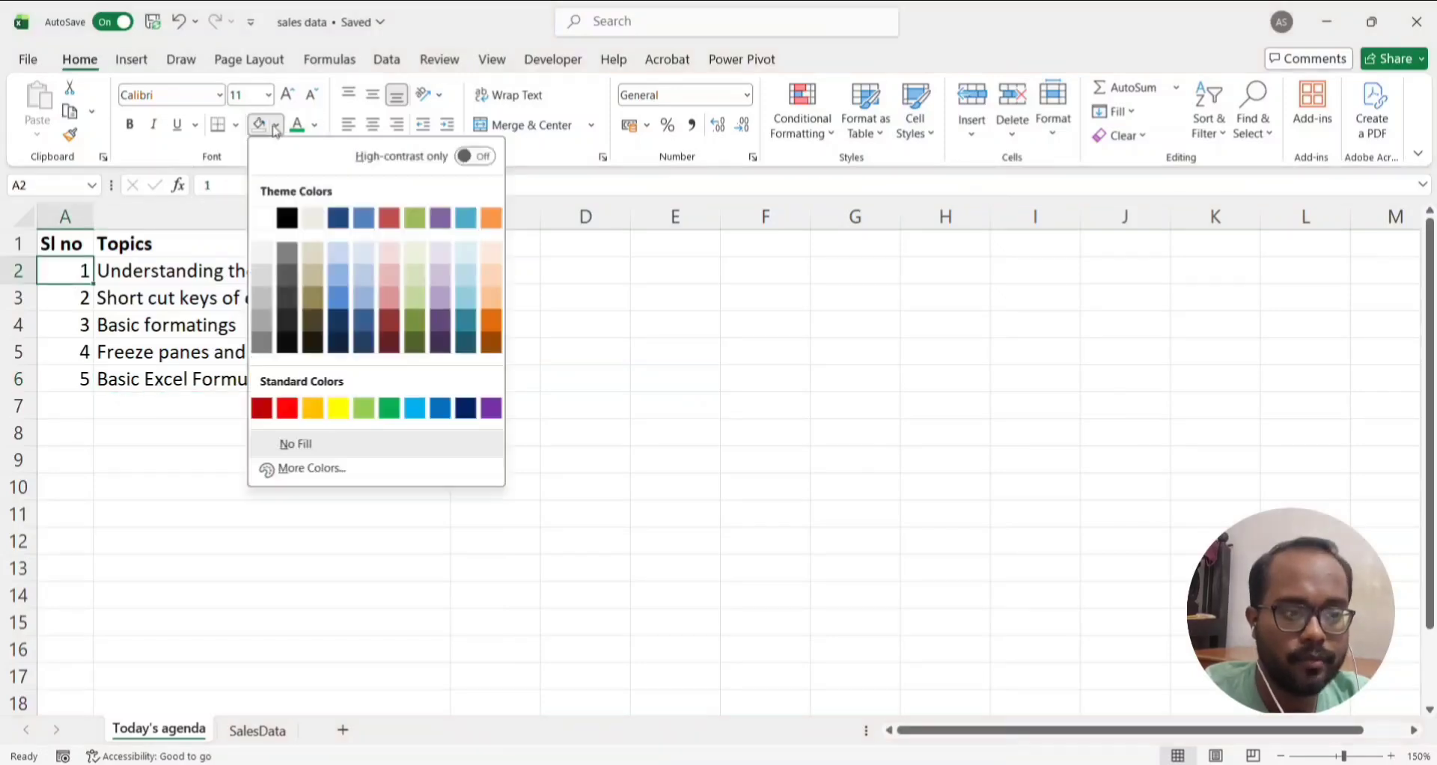
left_click(389, 408)
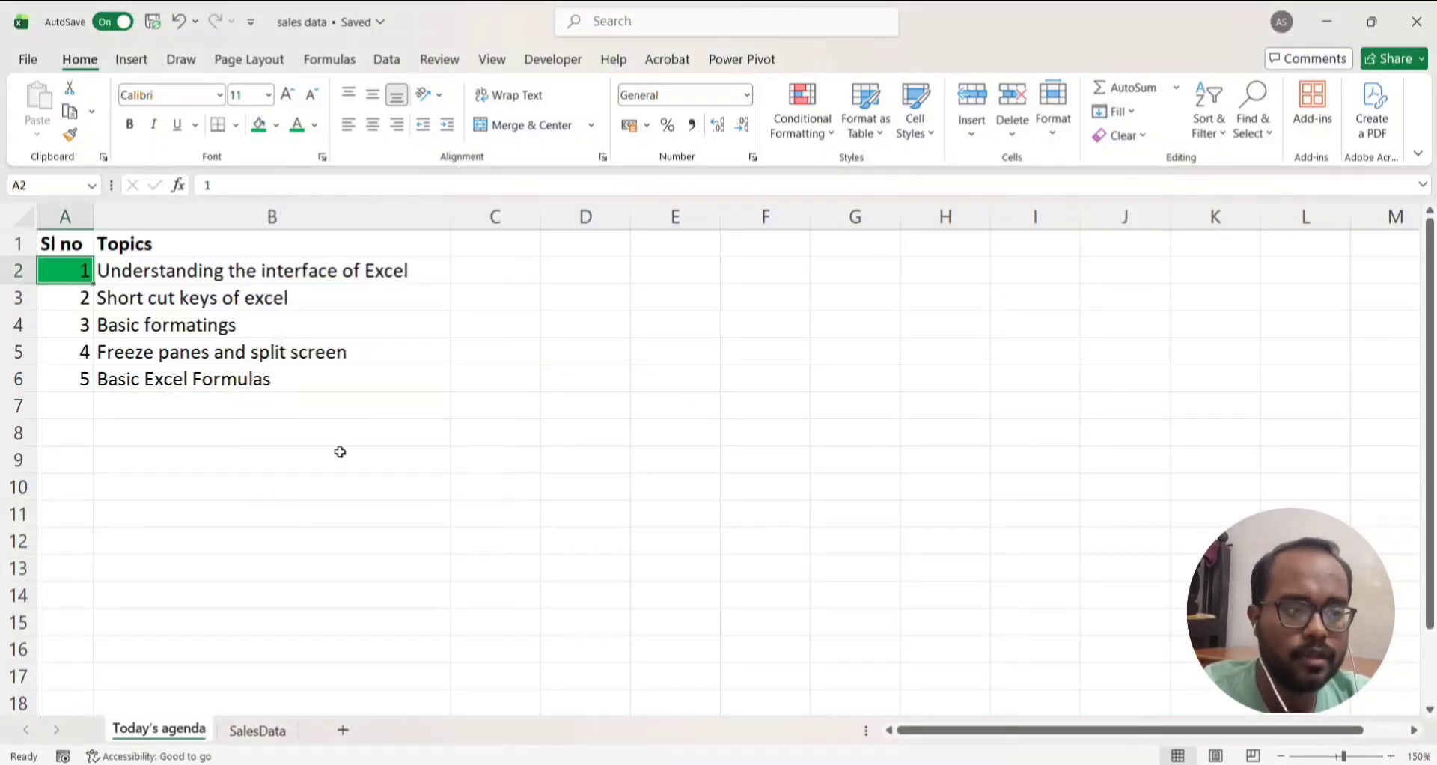
Select the entire data range on the SalesData sheet starting from cell A1 and review it up to the header row
left_click(253, 729)
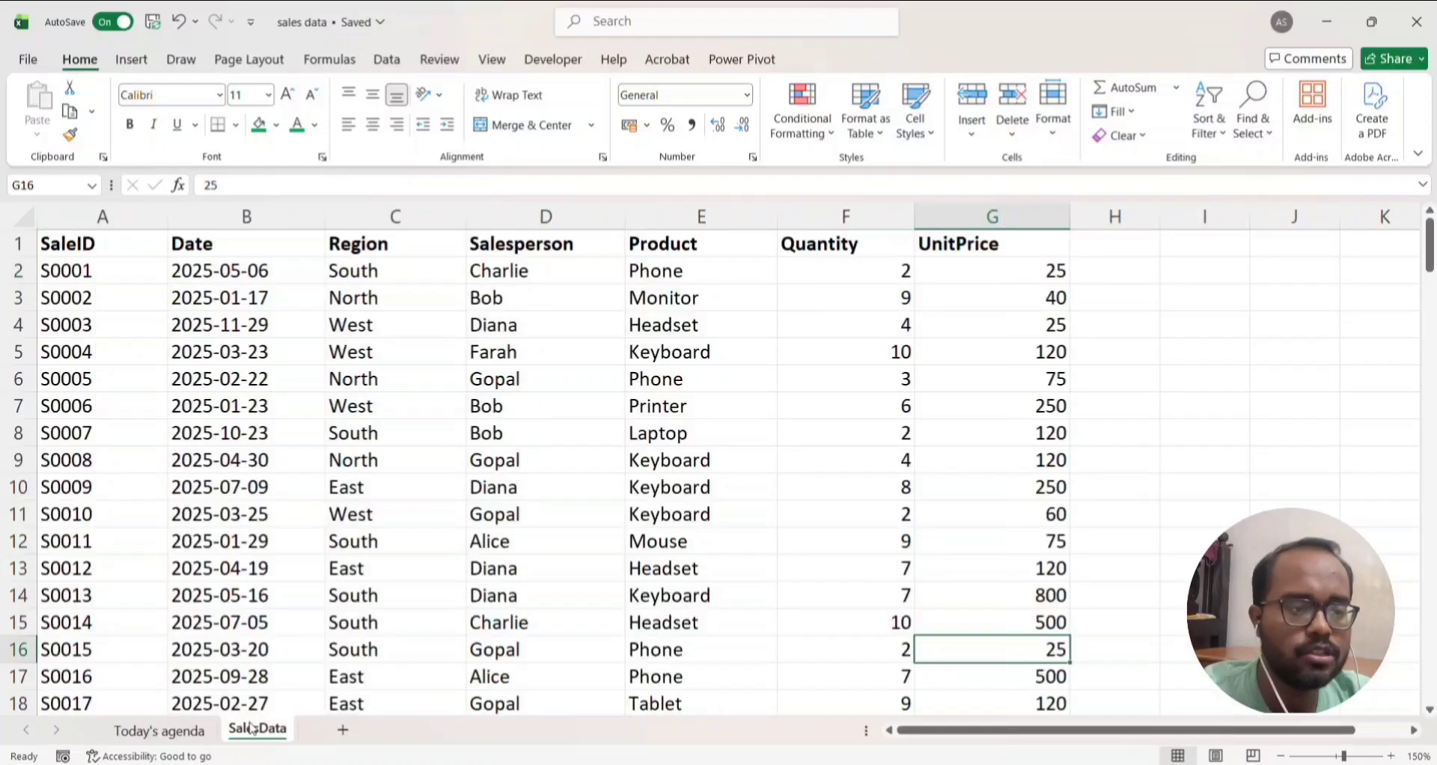
left_click(62, 246)
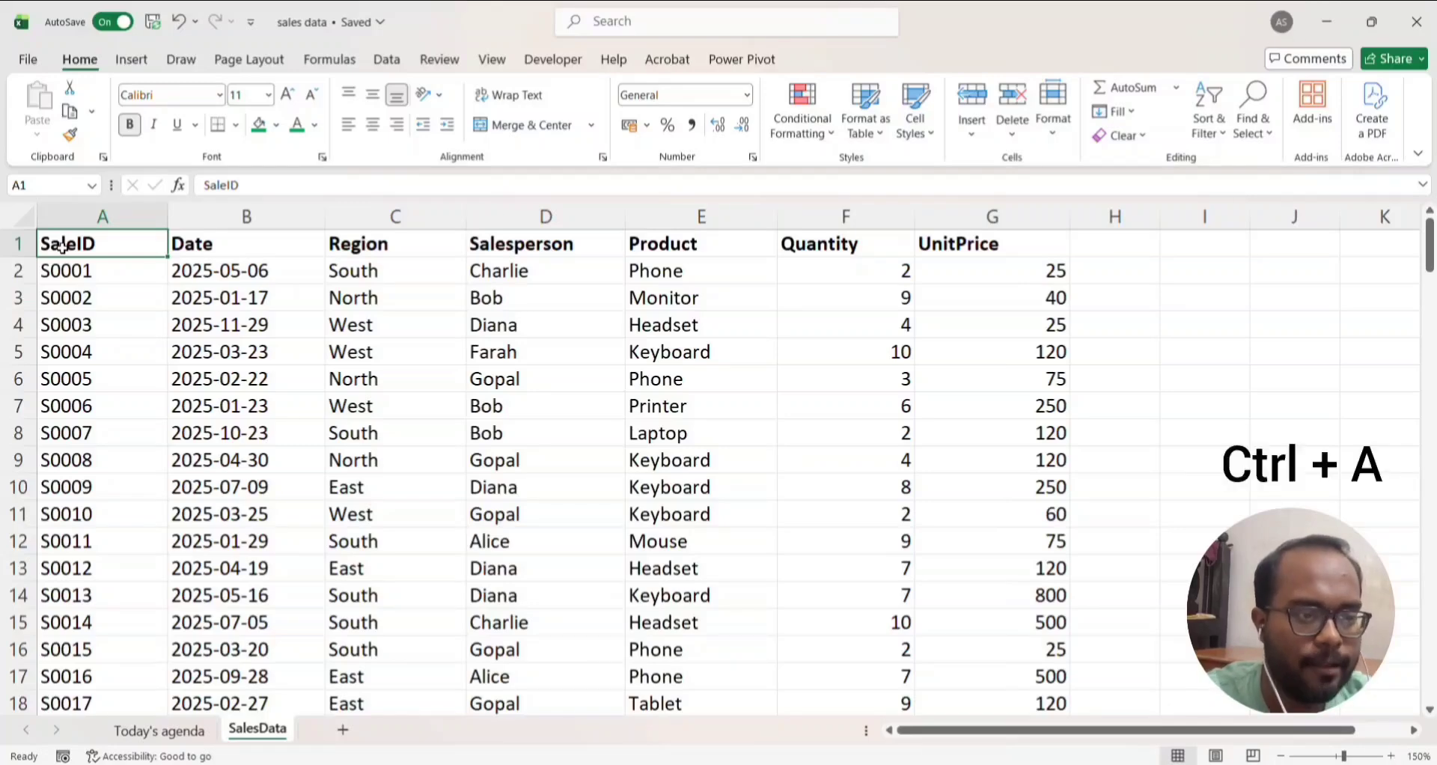
key("ctrl+a")
scroll(185, 403, "up", 1)
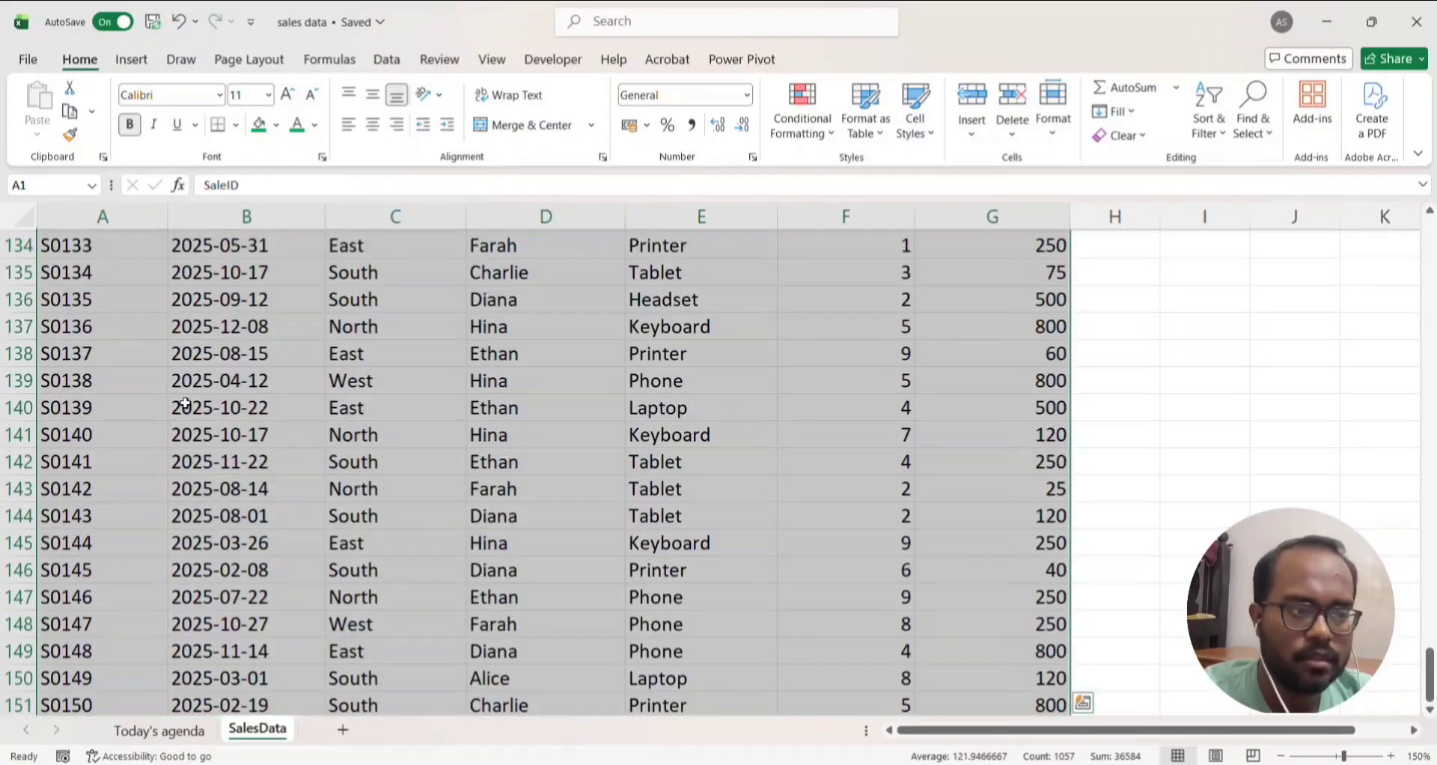
scroll(185, 404, "up", 20)
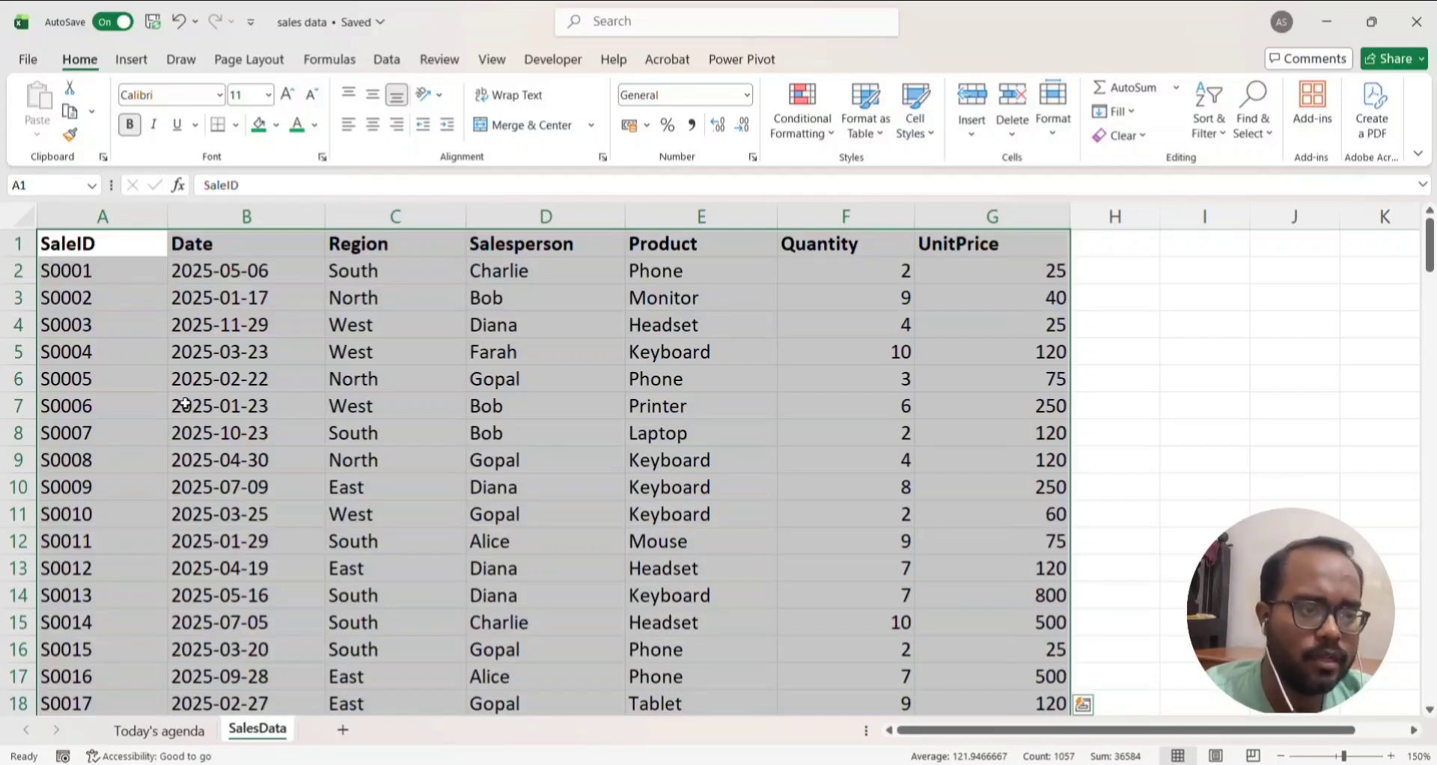
Jump from cell A1 to the last filled cell of the SaleID column and back to the header
left_click(126, 252)
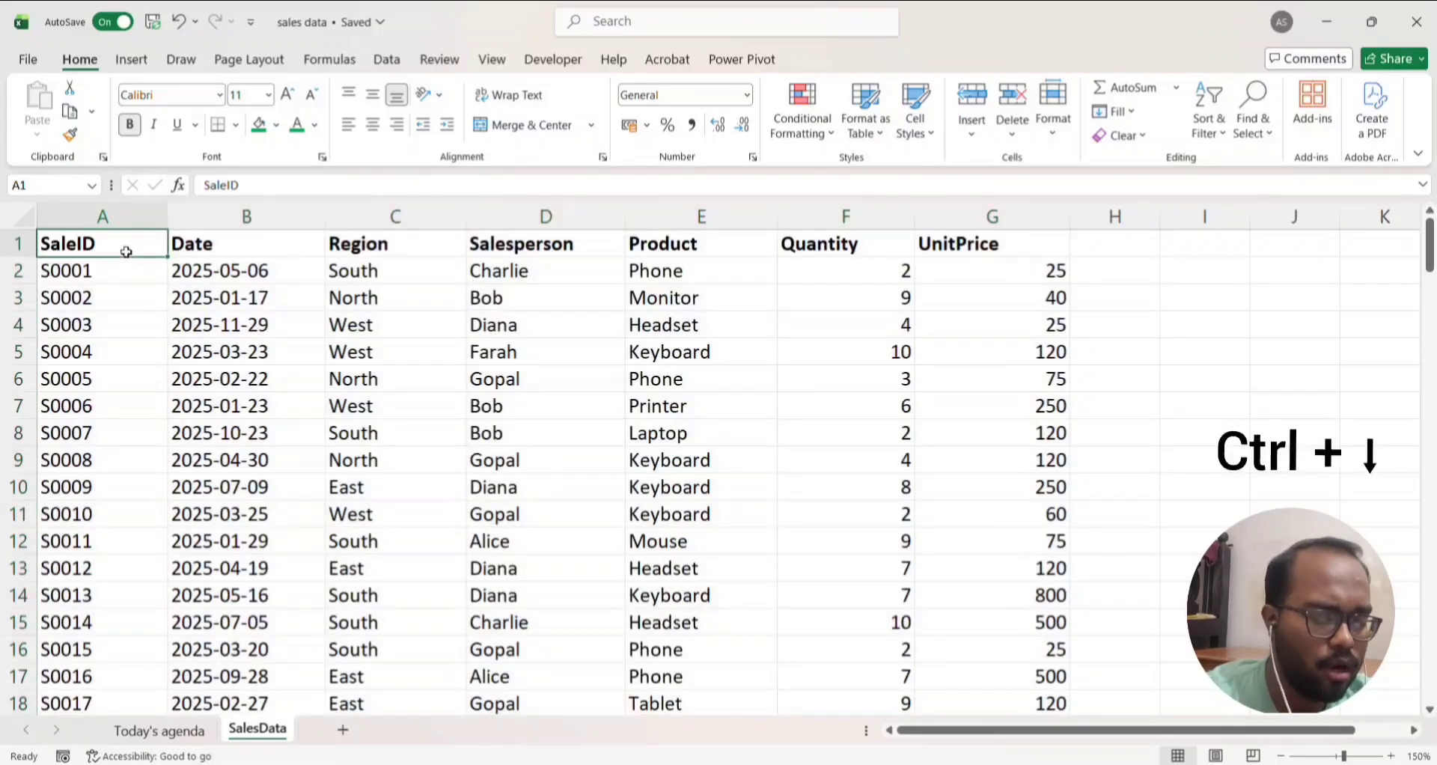
key("ctrl+Down")
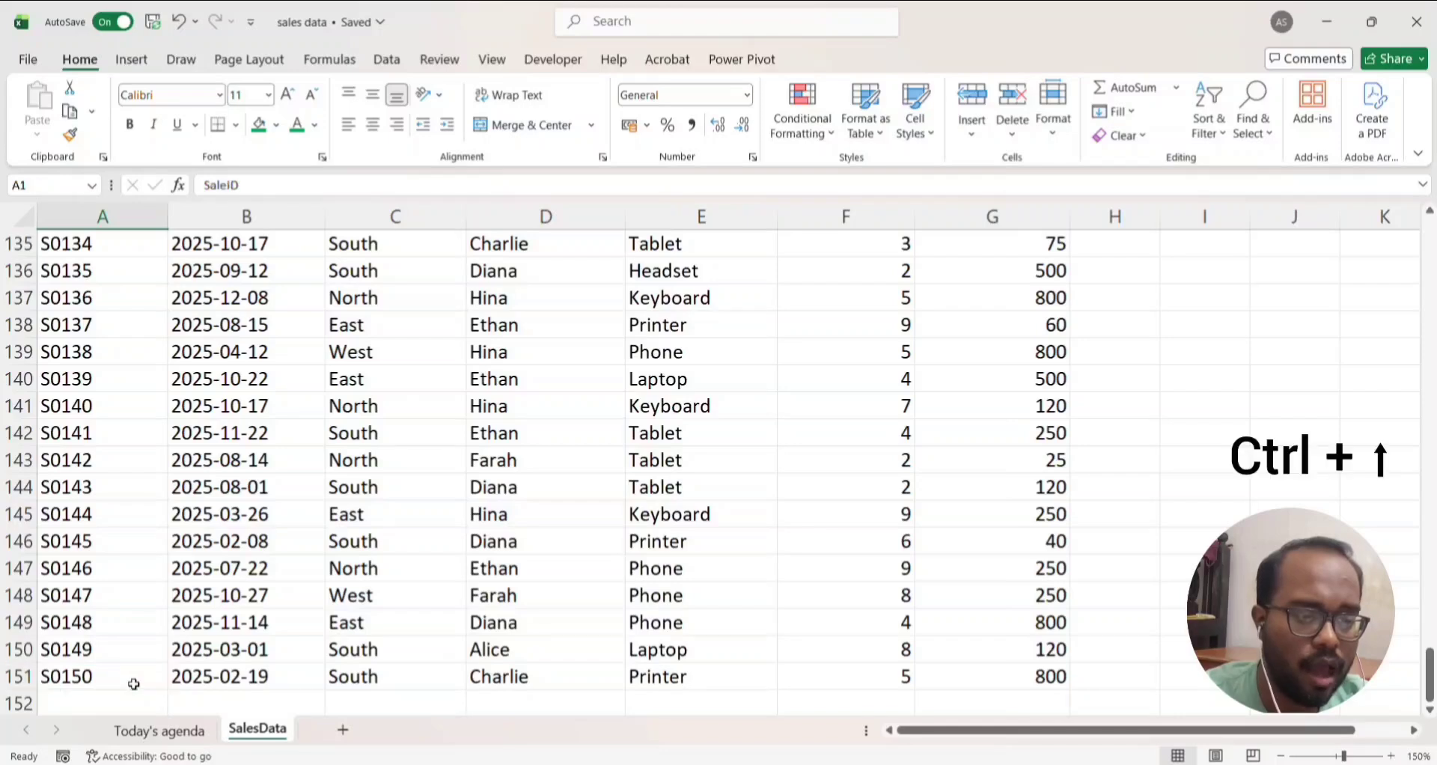
key("ctrl+Up")
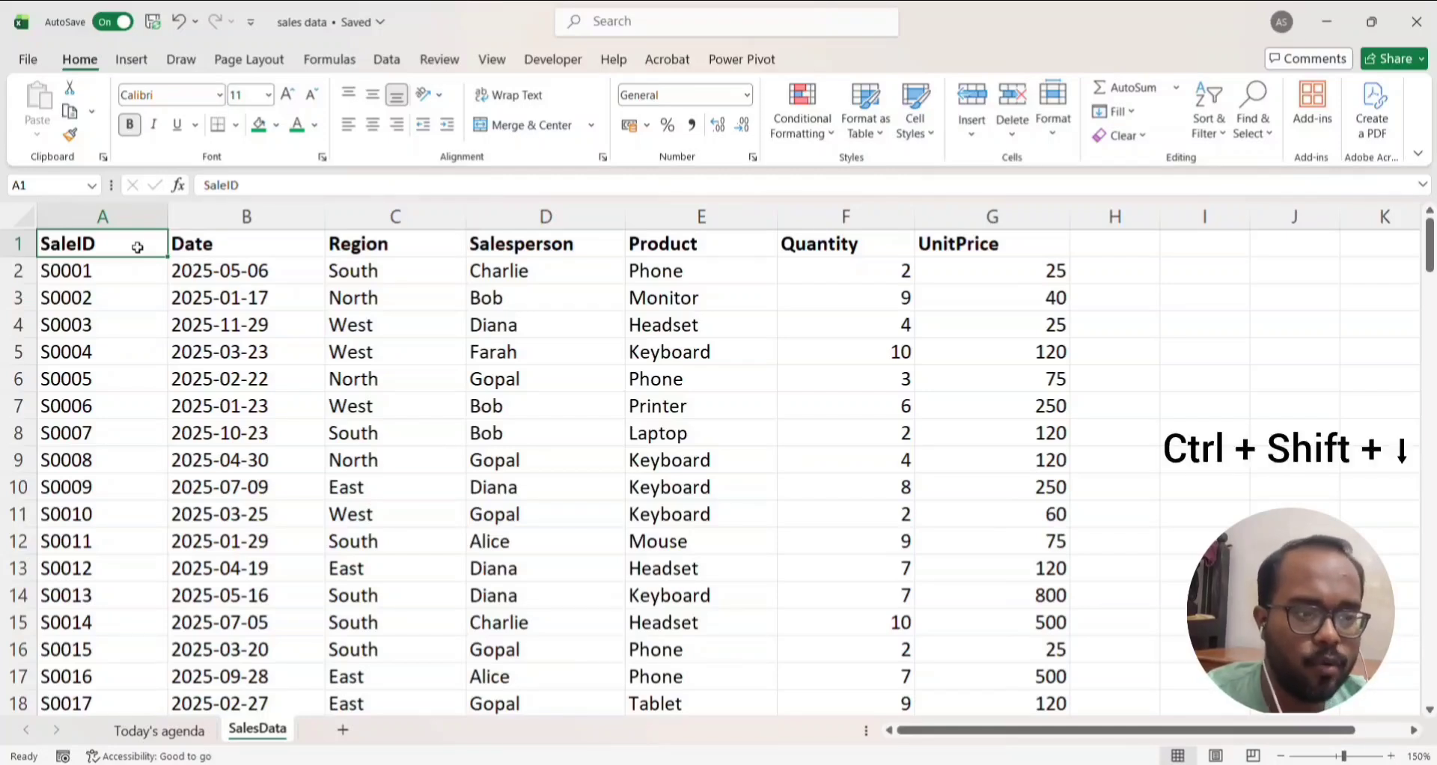
Extend the selection from A1 down to the last SaleID entry and check the selected column up to the header
key("ctrl+shift+Down")
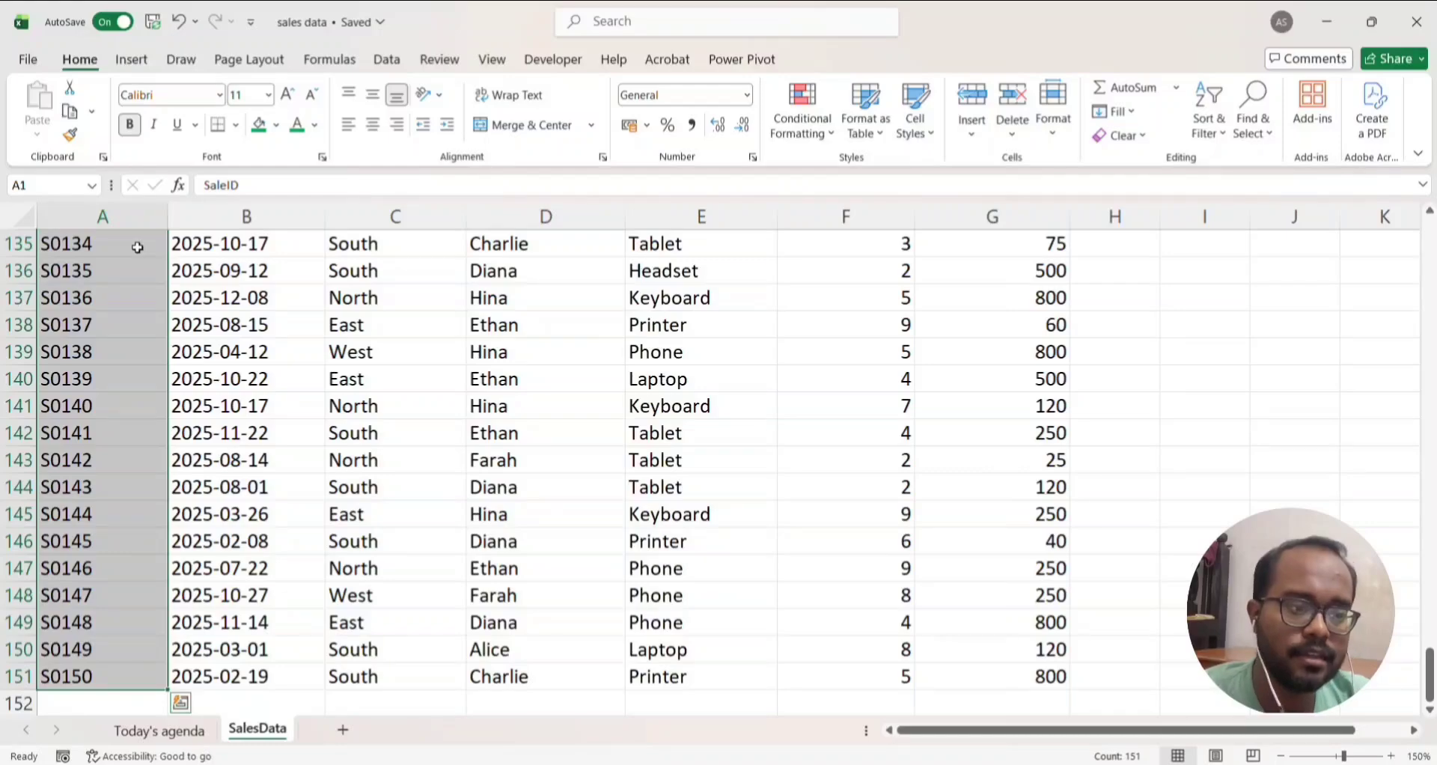
scroll(137, 247, "up", 8)
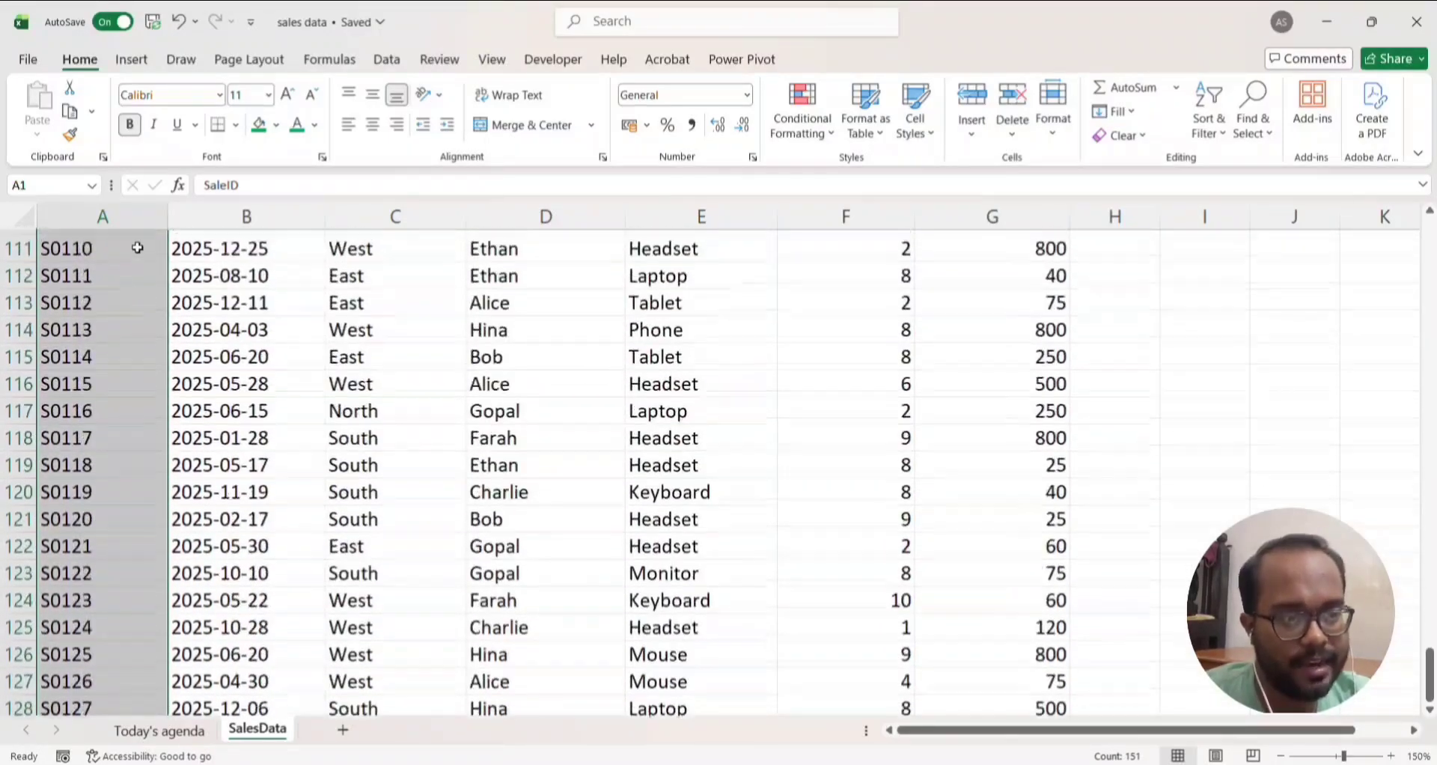
scroll(137, 247, "up", 20)
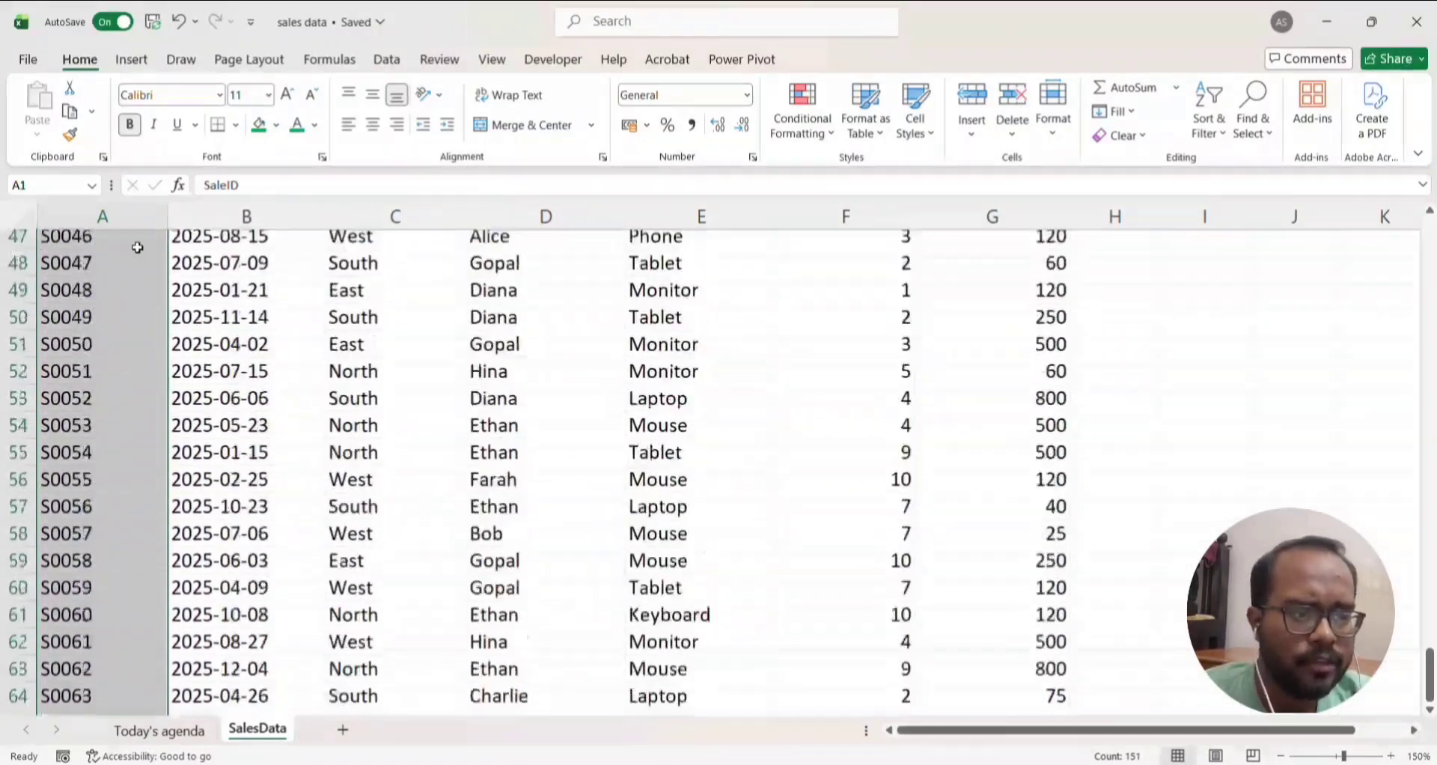
scroll(137, 247, "up", 15)
Select the header cells of row 1 from SaleID through UnitPrice
left_click(121, 244)
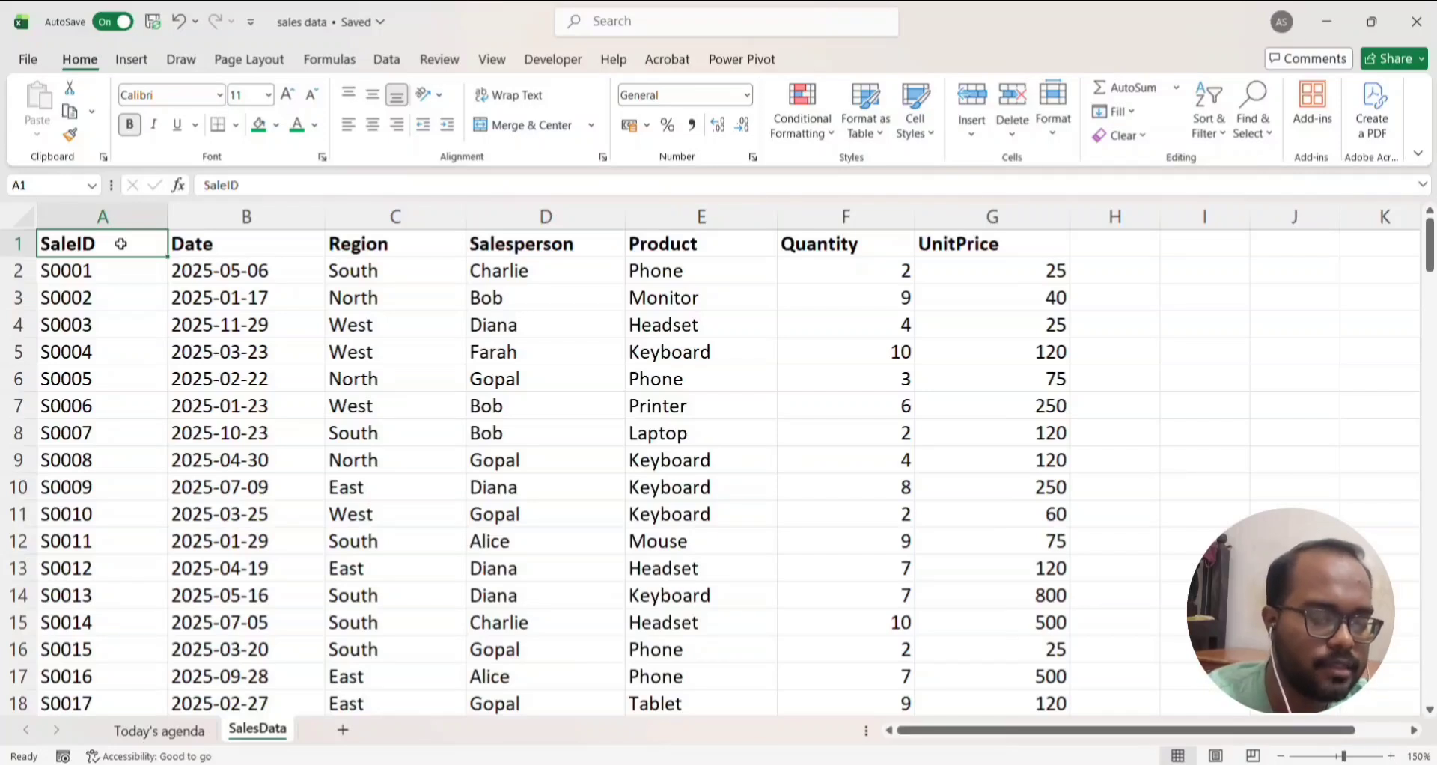
key("ctrl+shift+Right")
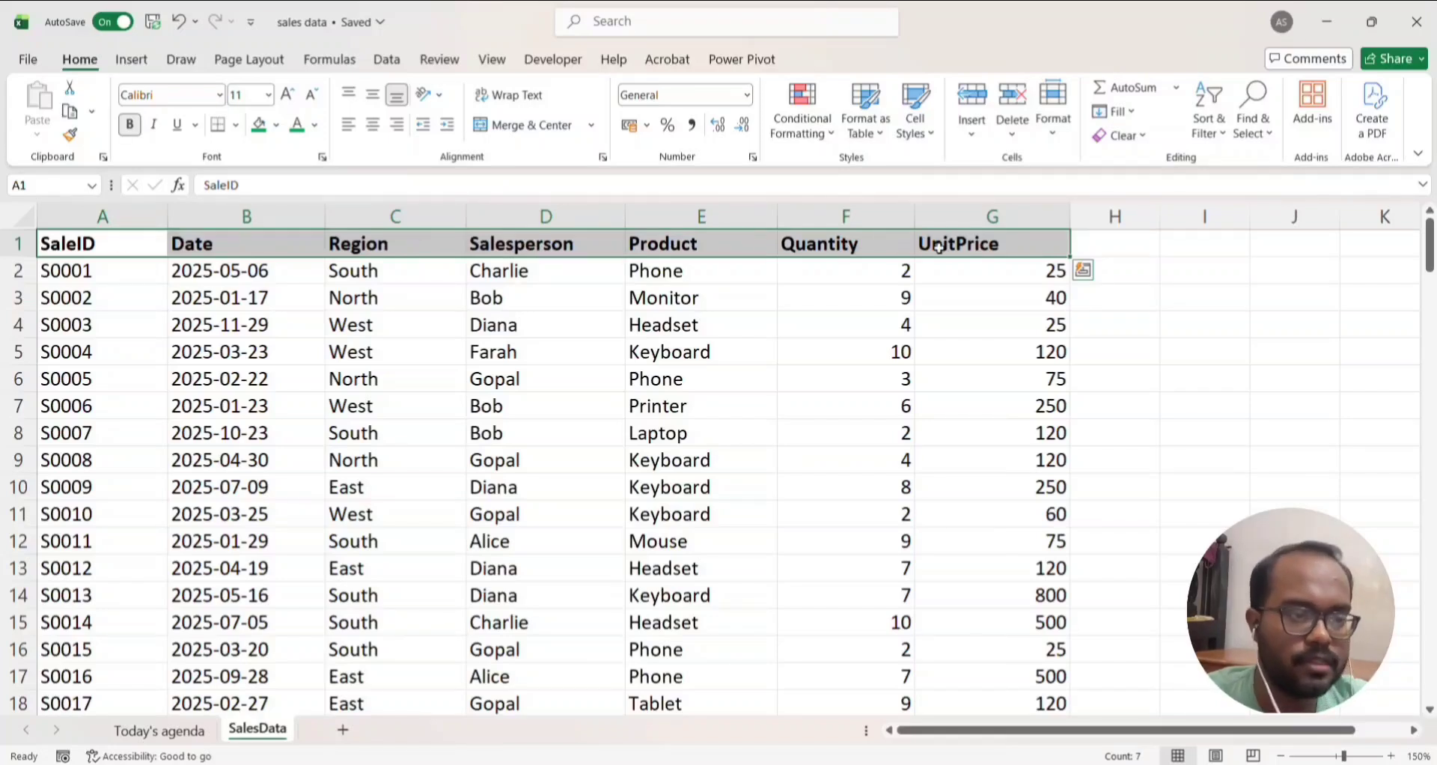
Select the whole table from A1 by extending the selection across to UnitPrice and down to the last row
left_click(128, 247)
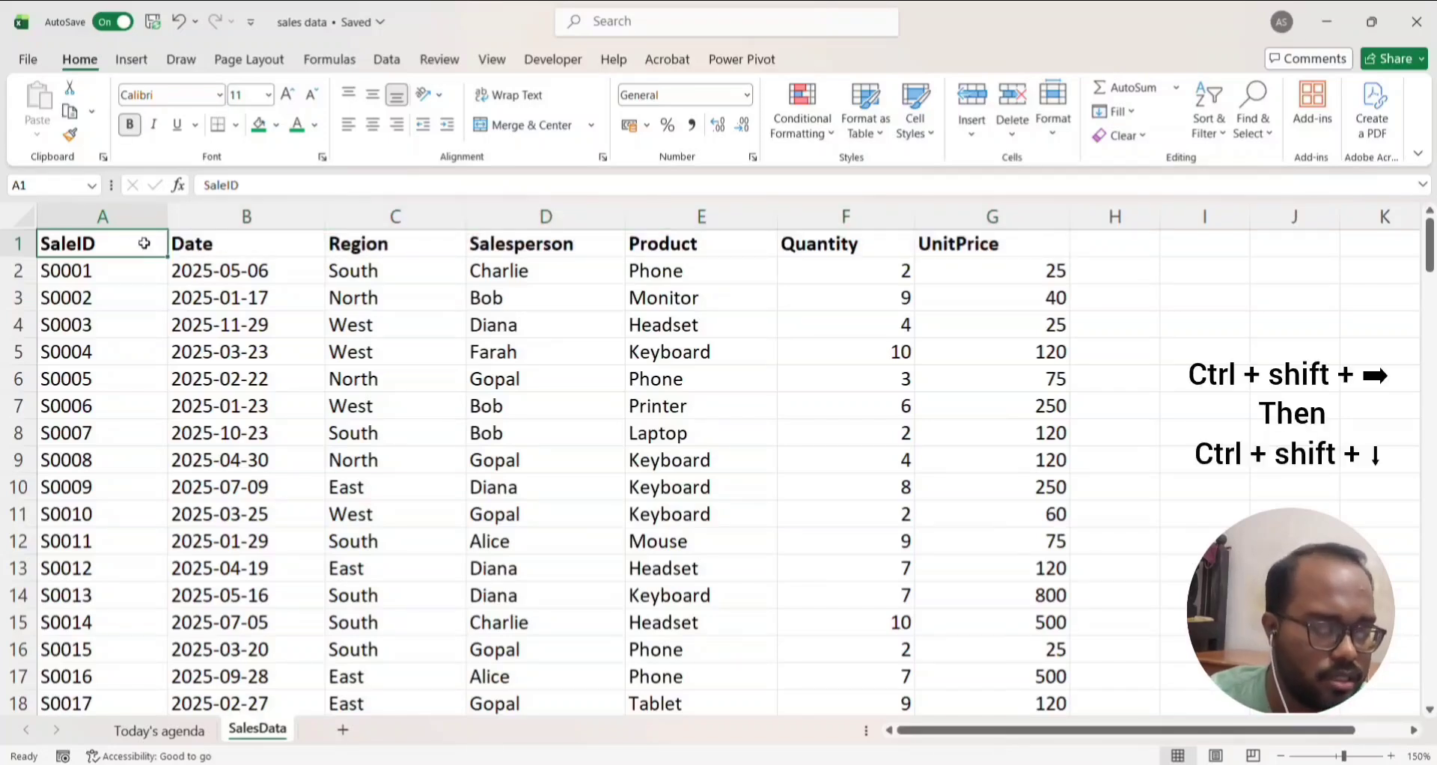
key("ctrl+shift+Right")
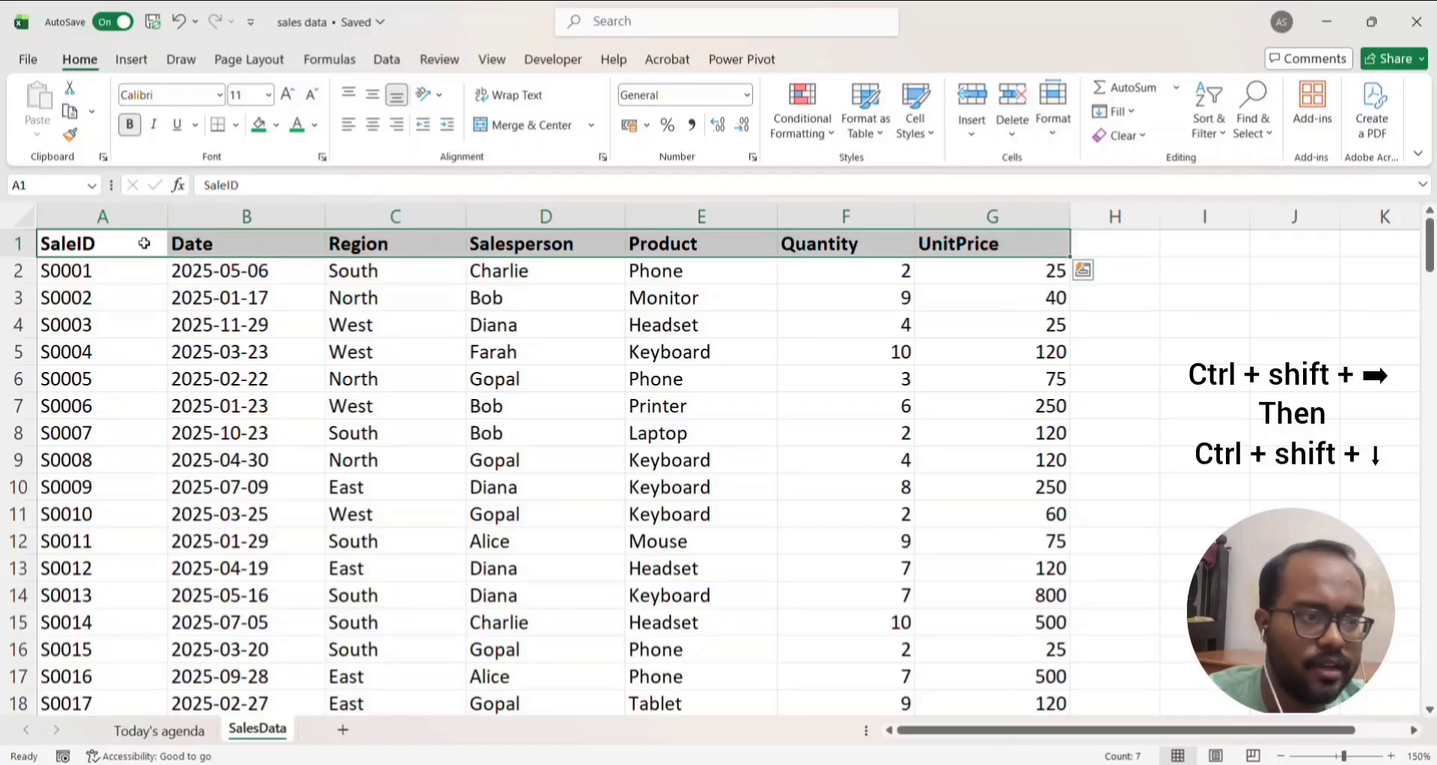
key("ctrl+shift+Down")
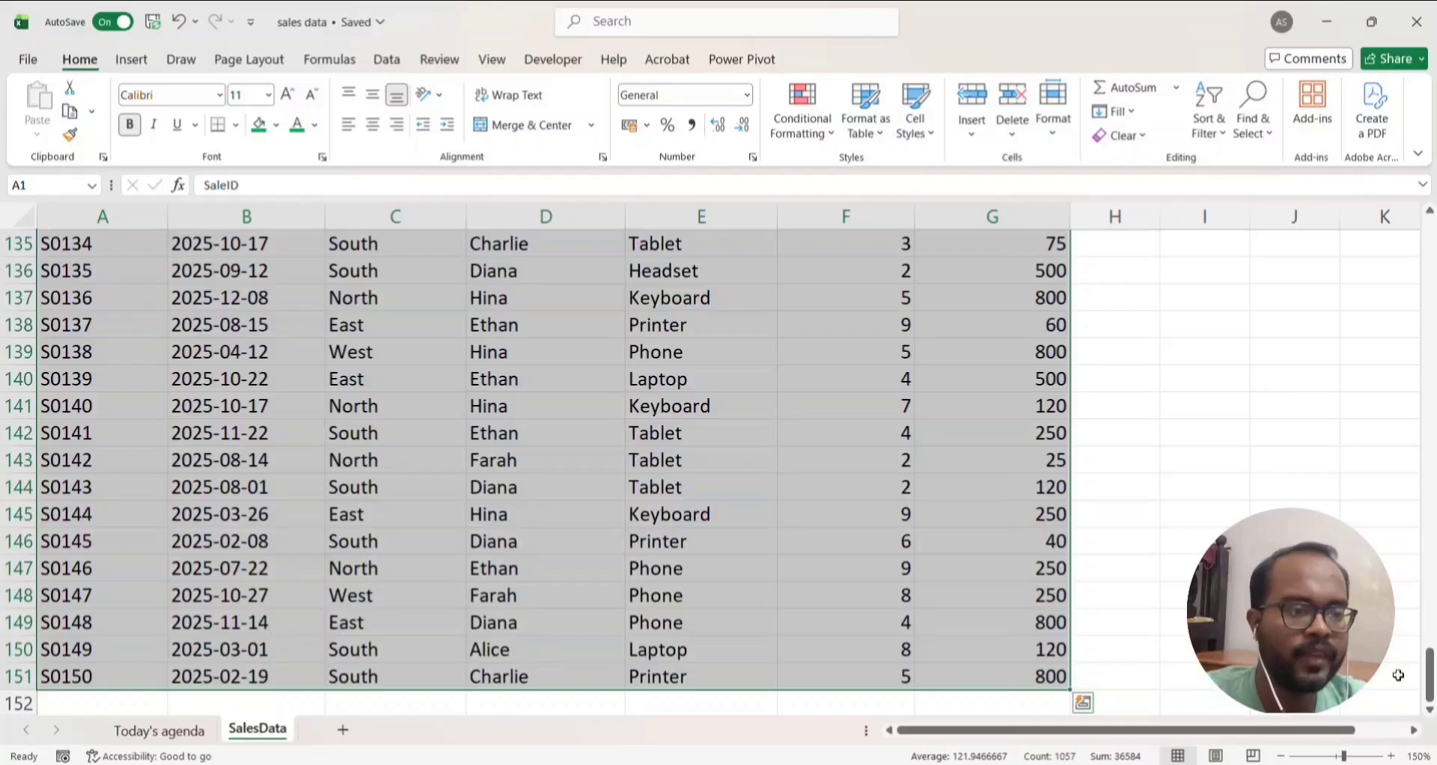
left_click_drag(1428, 676, 1428, 243)
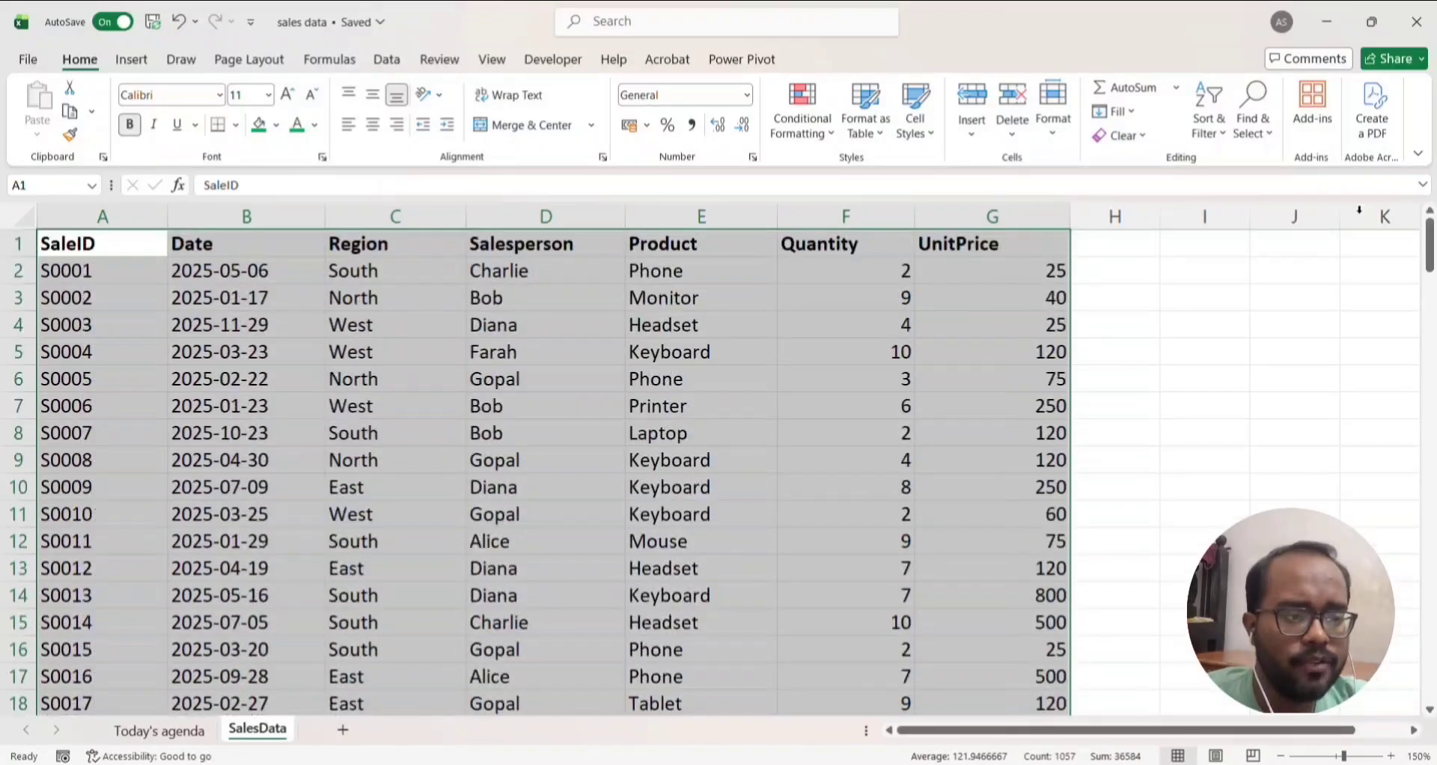
Select the entire Date column and the entire Region column one at a time, ending on the Date column
left_click(125, 249)
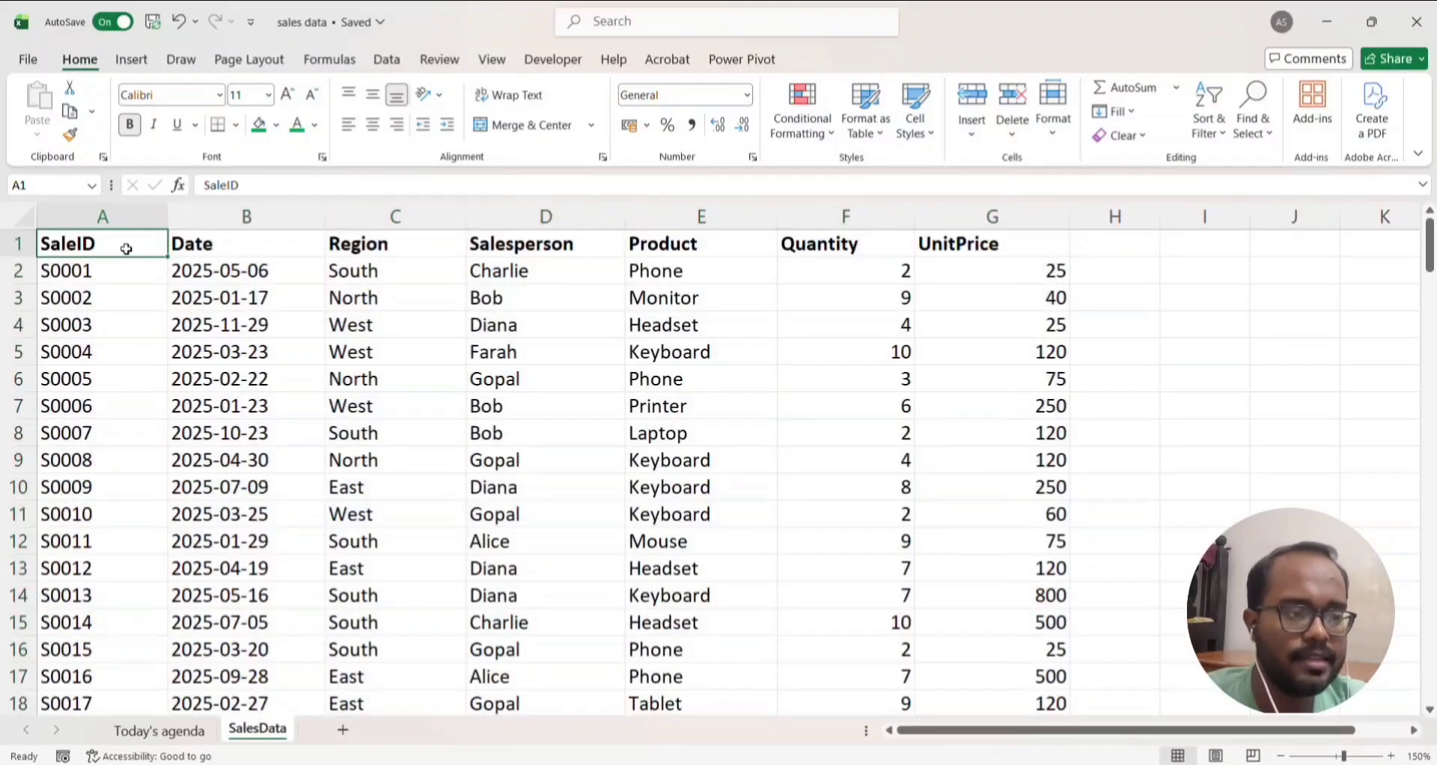
left_click(246, 216)
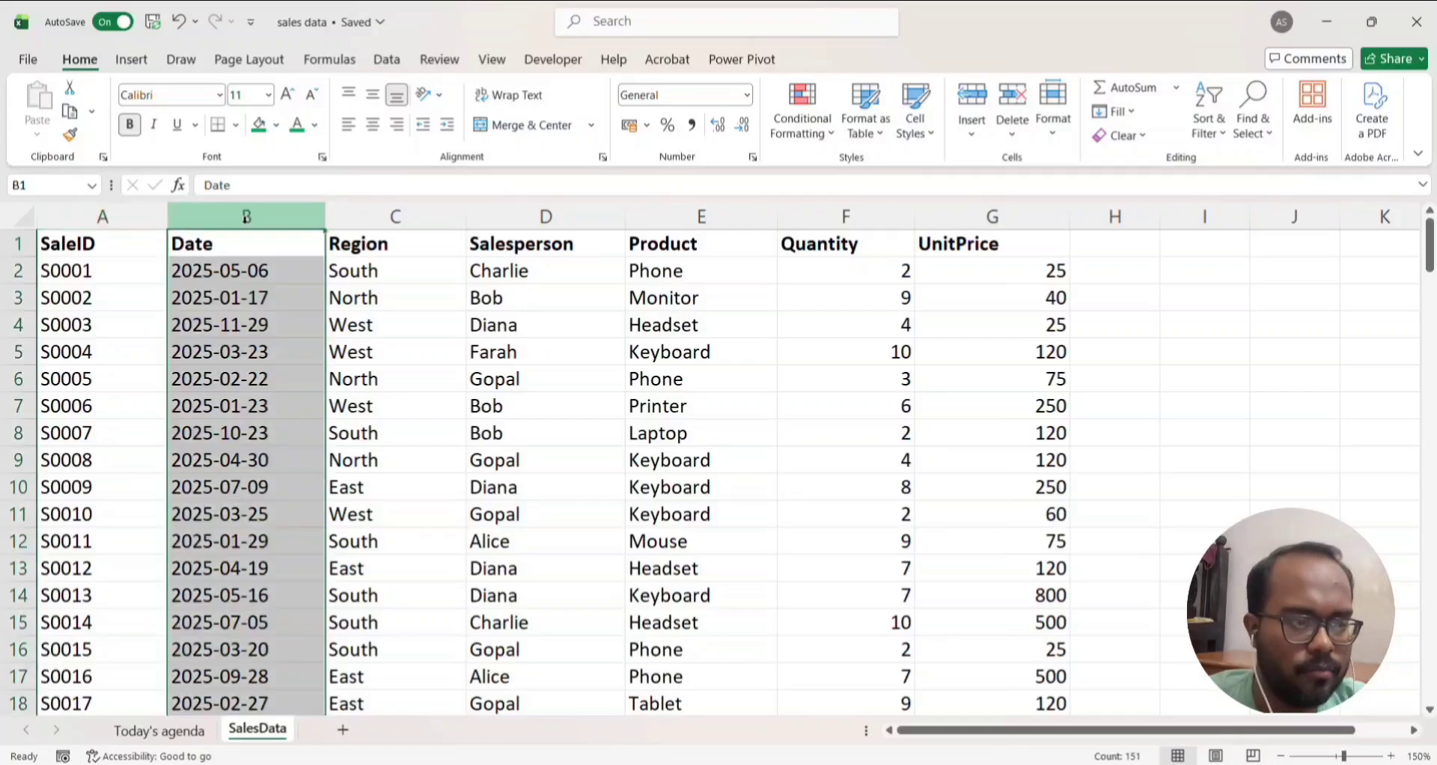
left_click(396, 216)
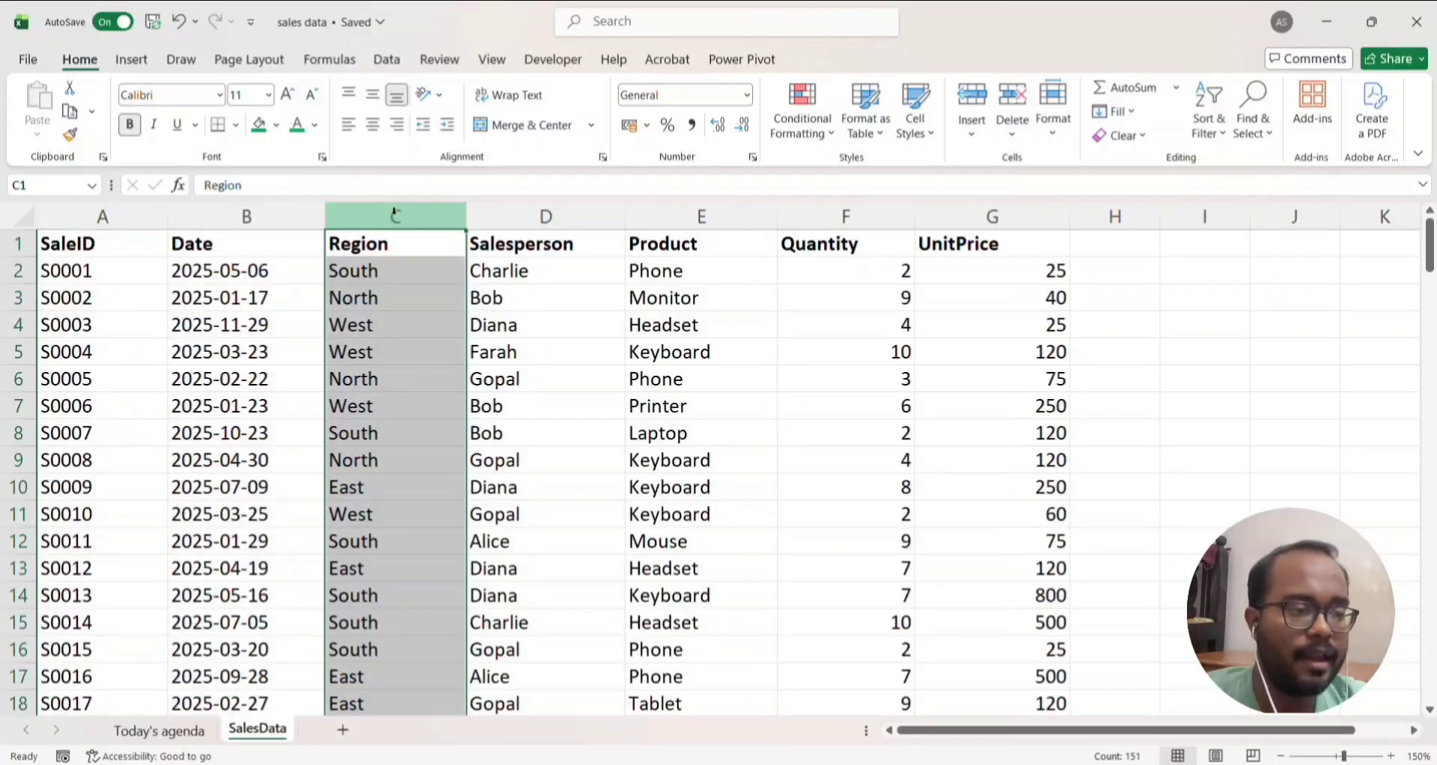
left_click_drag(396, 214, 290, 210)
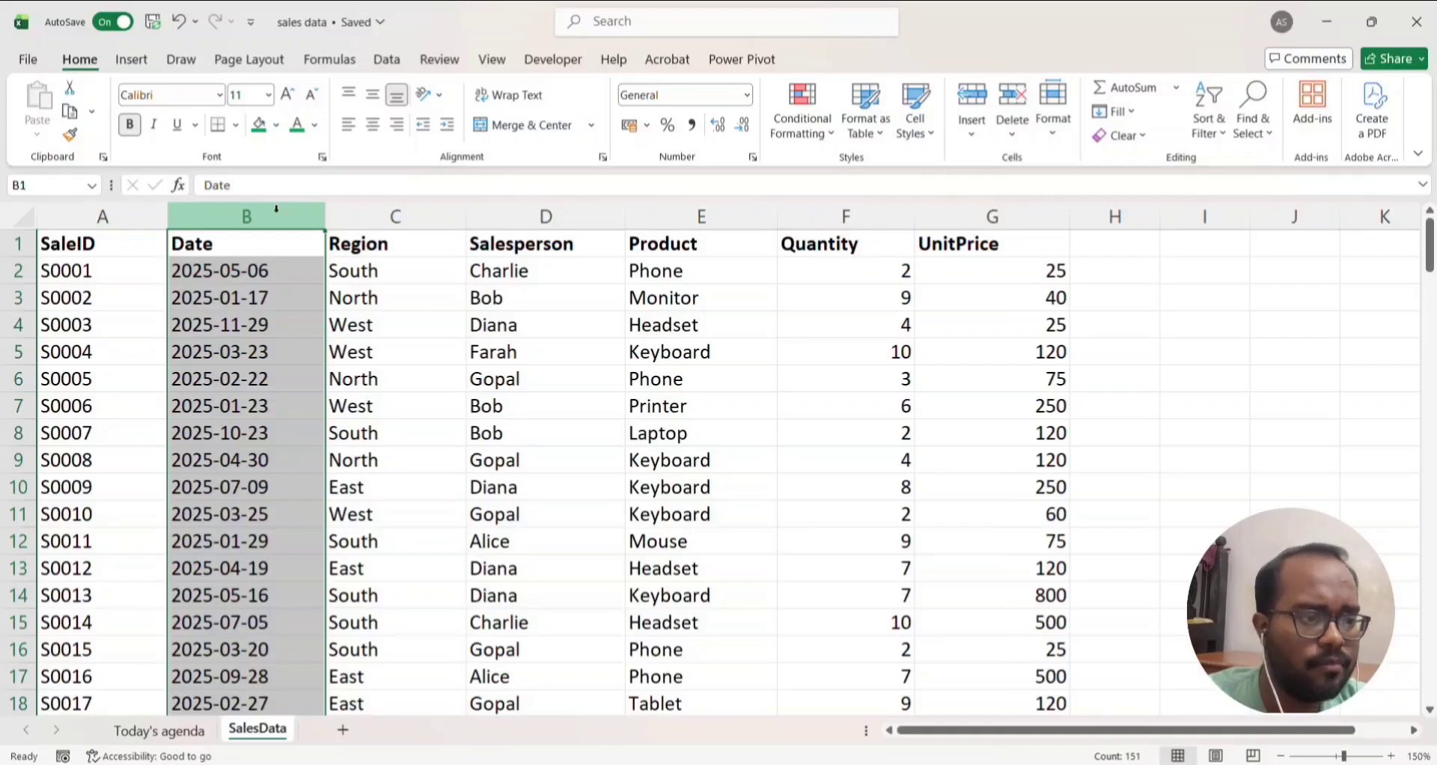
Select the adjacent columns B through E and check that the selection extends past the last data row
left_click_drag(273, 210, 766, 218)
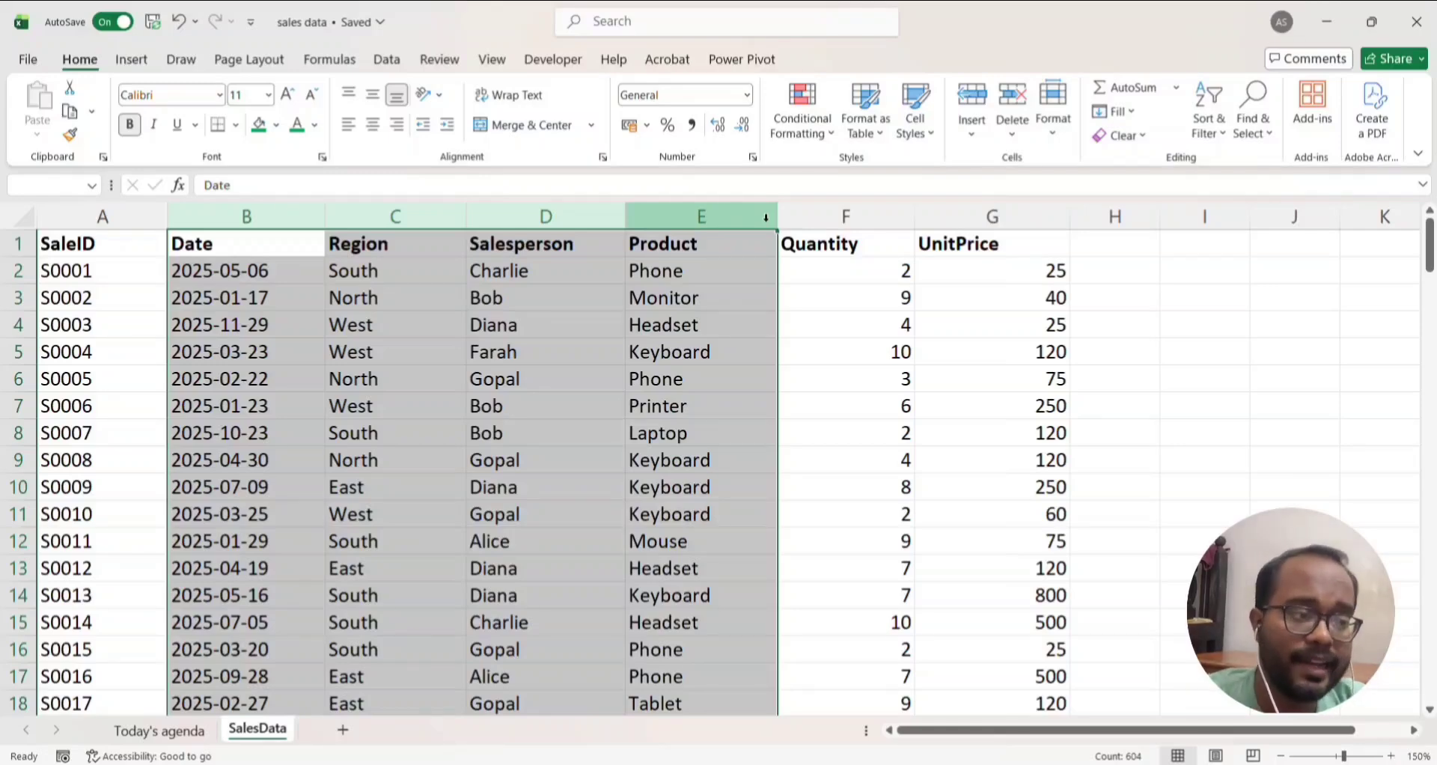
scroll(387, 383, "down", 20)
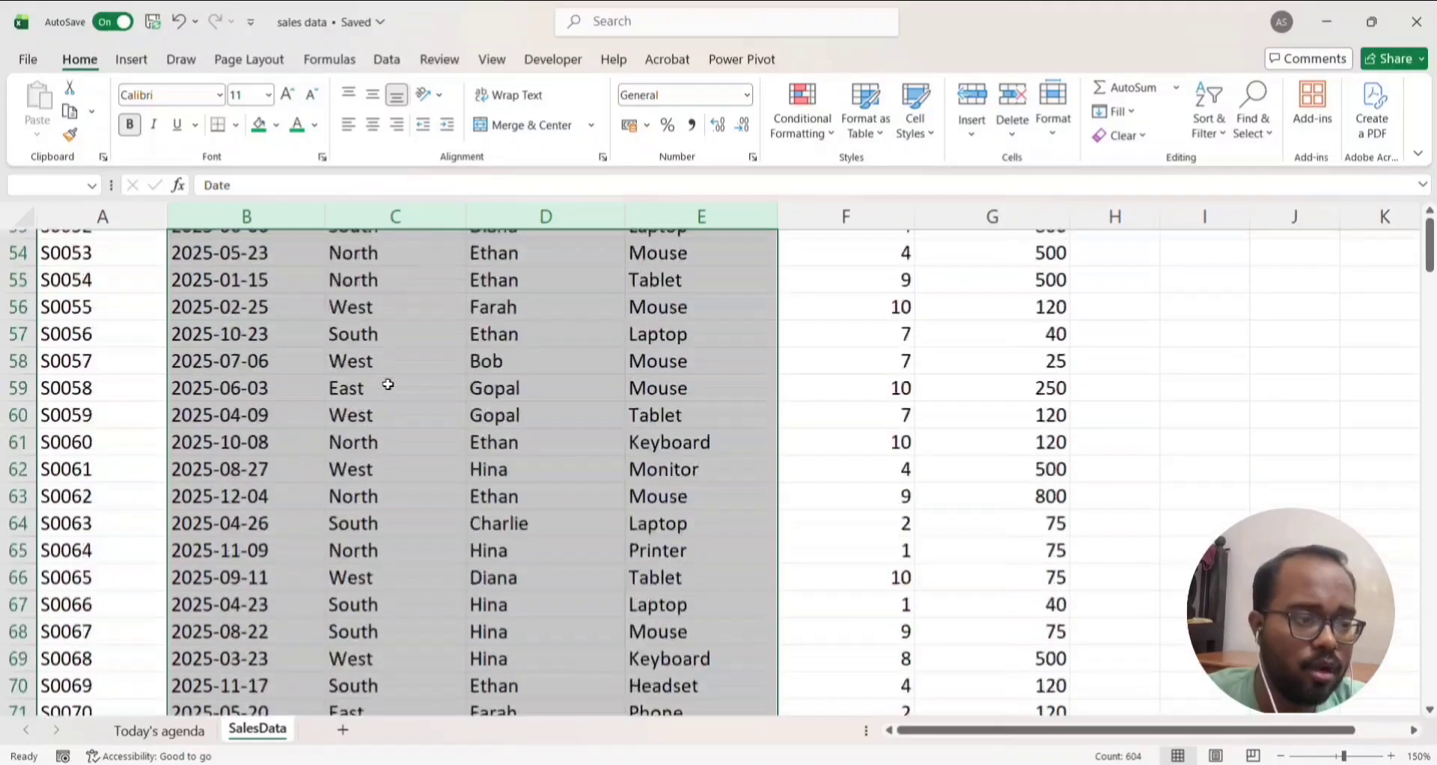
scroll(388, 384, "down", 14)
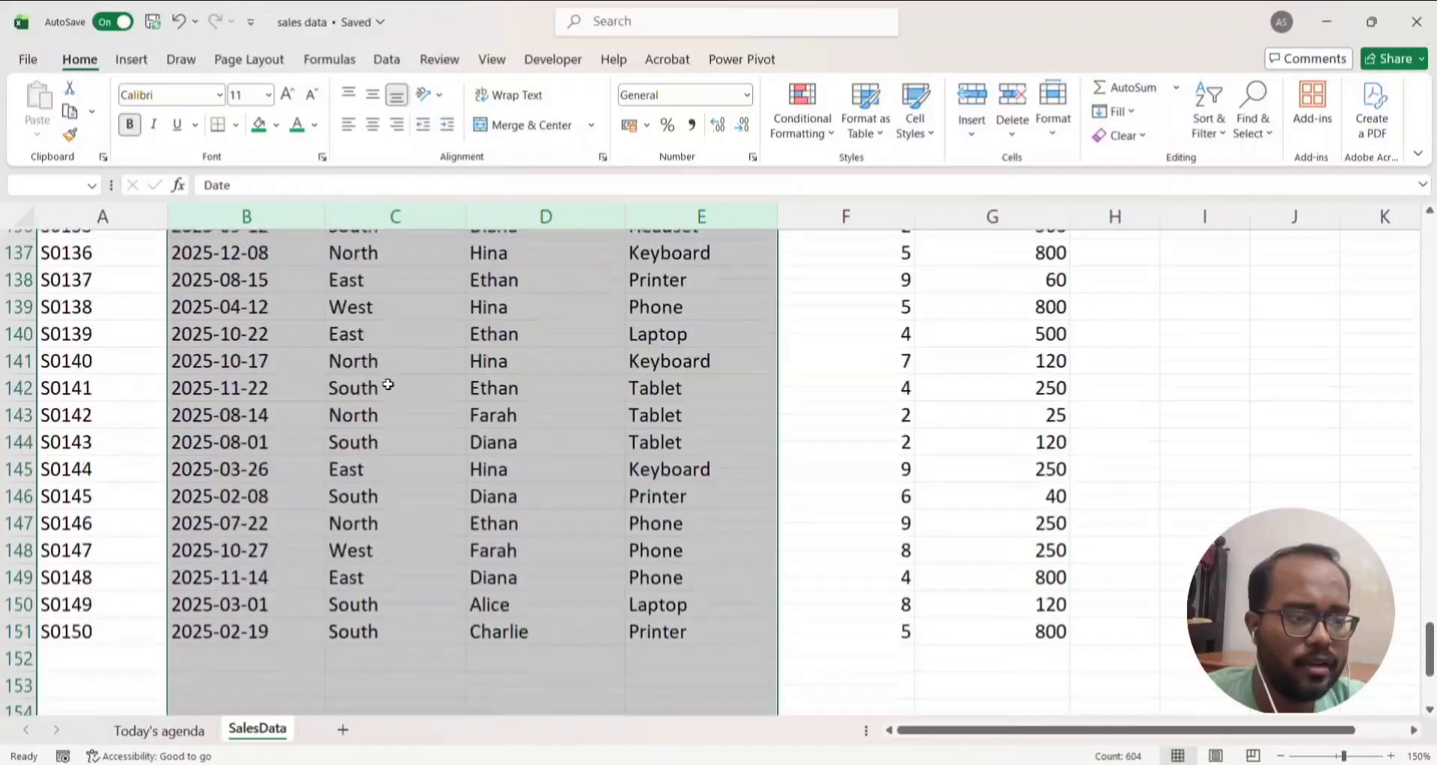
scroll(388, 384, "down", 1)
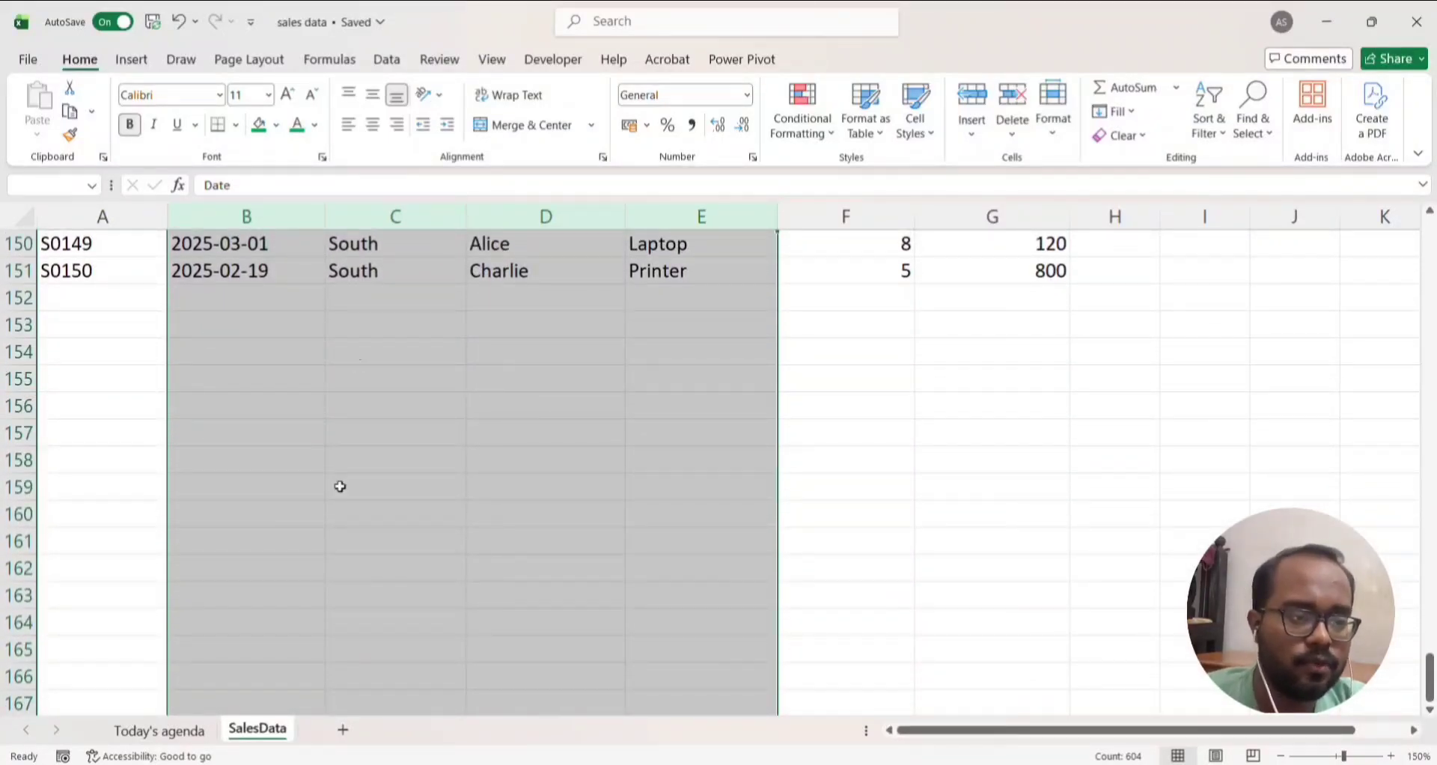
scroll(404, 431, "up", 20)
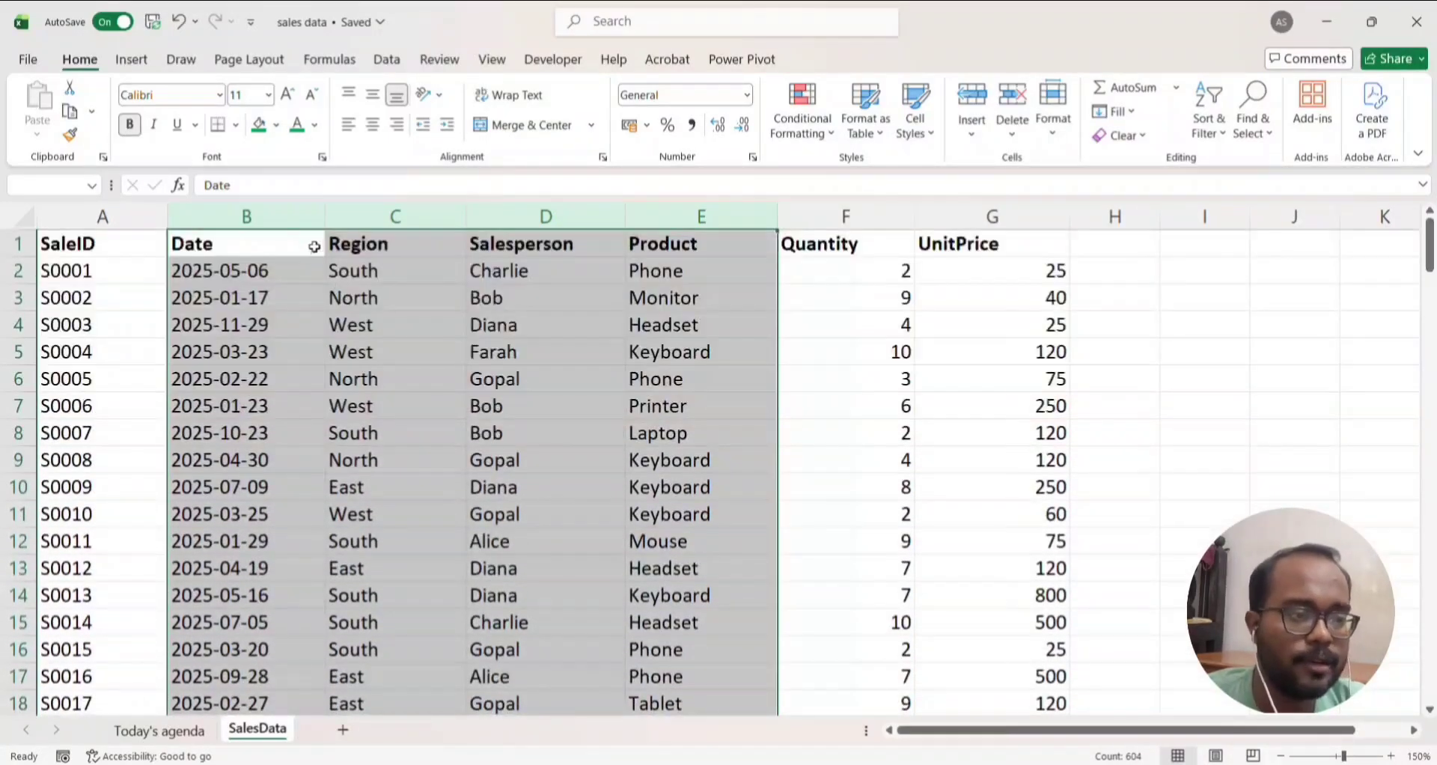
Select the whole Date column by itself, followed by the entire rows 2 through 8
left_click(294, 224)
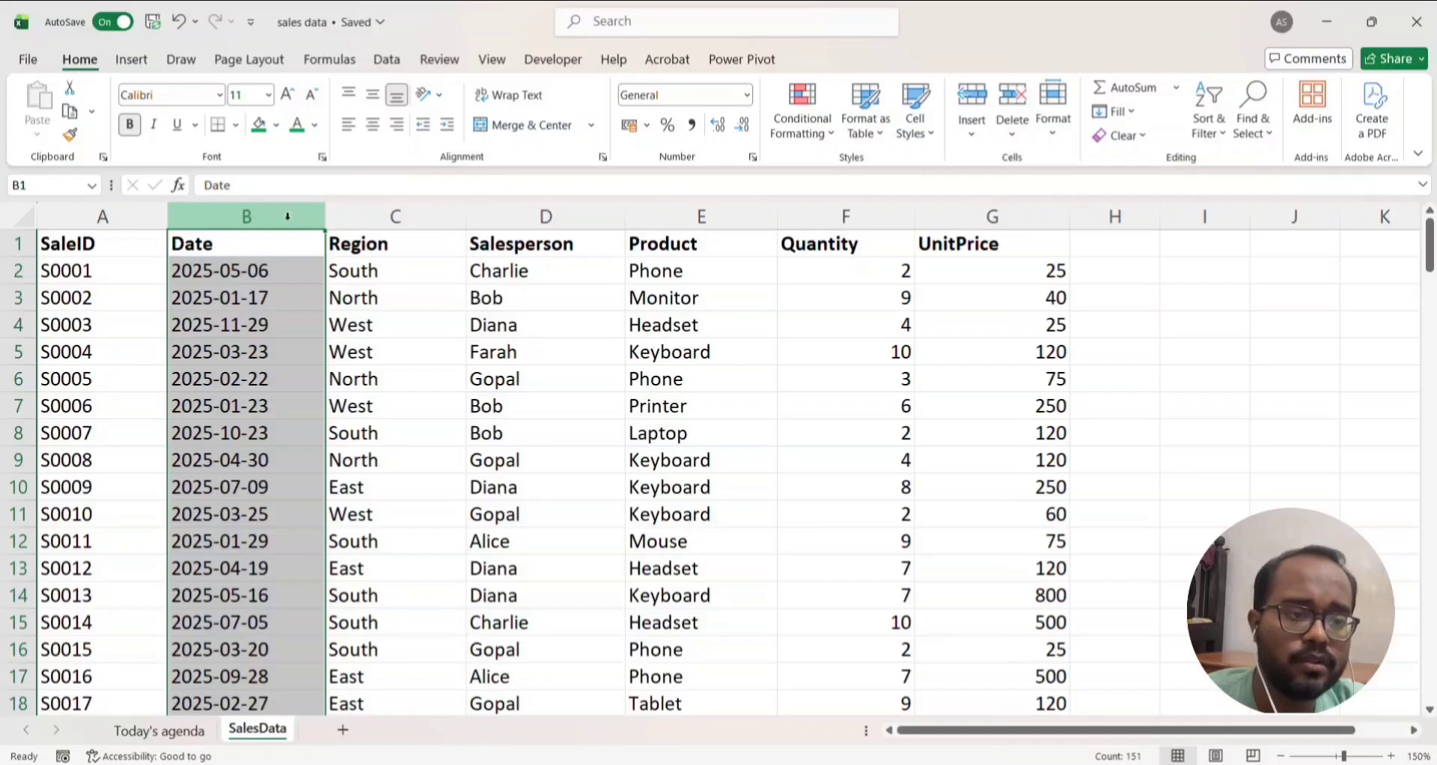
left_click(6, 264)
left_click_drag(6, 263, 6, 421)
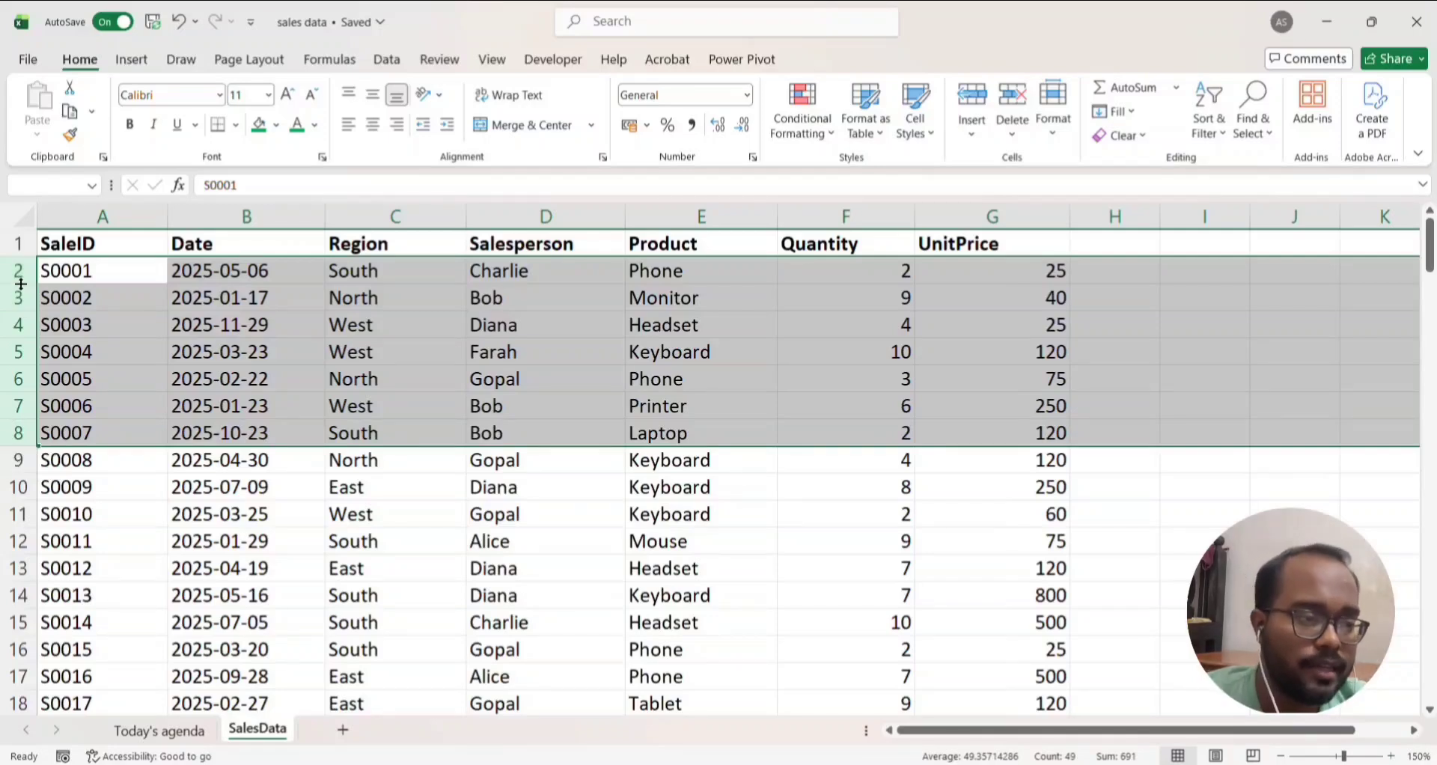
Select the non-adjacent Date, Salesperson and UnitPrice columns together
left_click(262, 218)
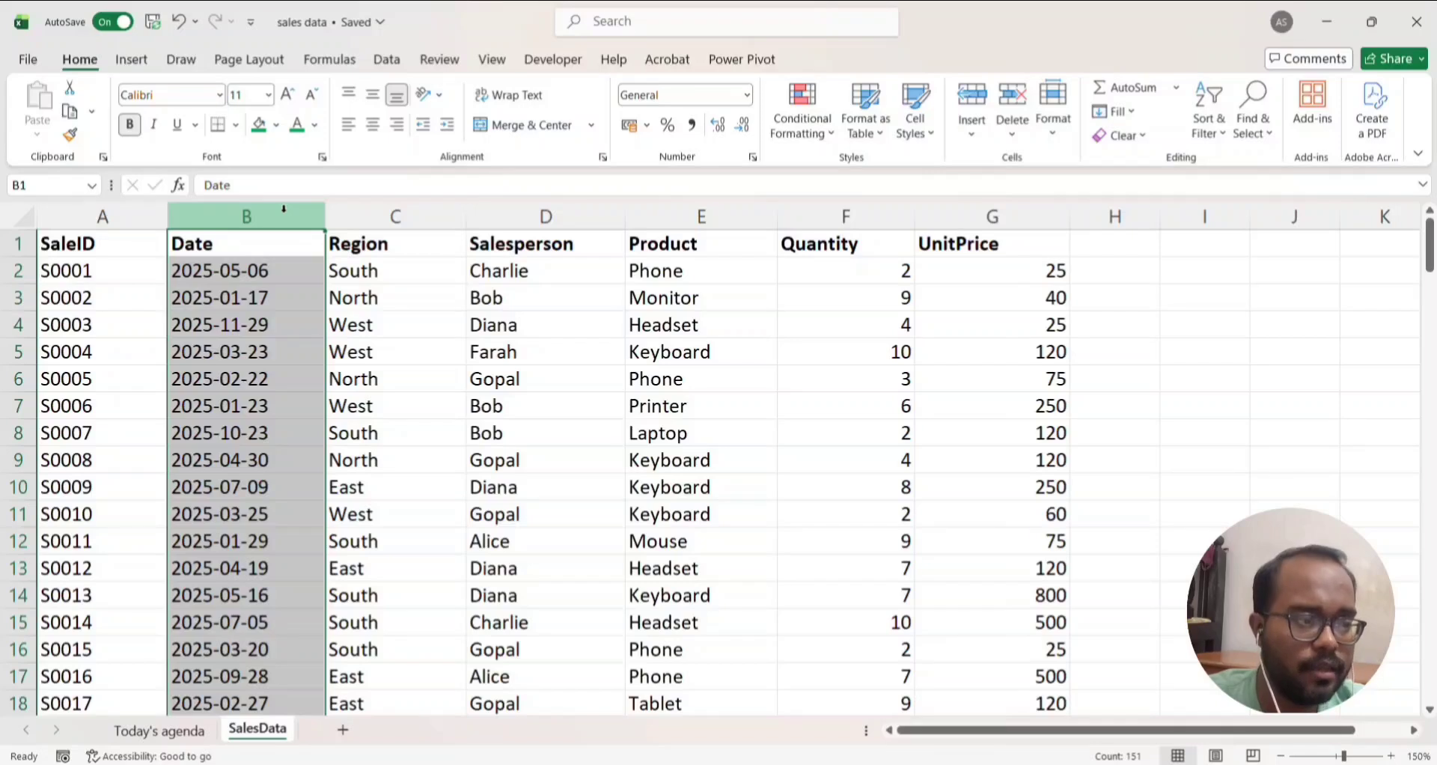
left_click(545, 213, "ctrl")
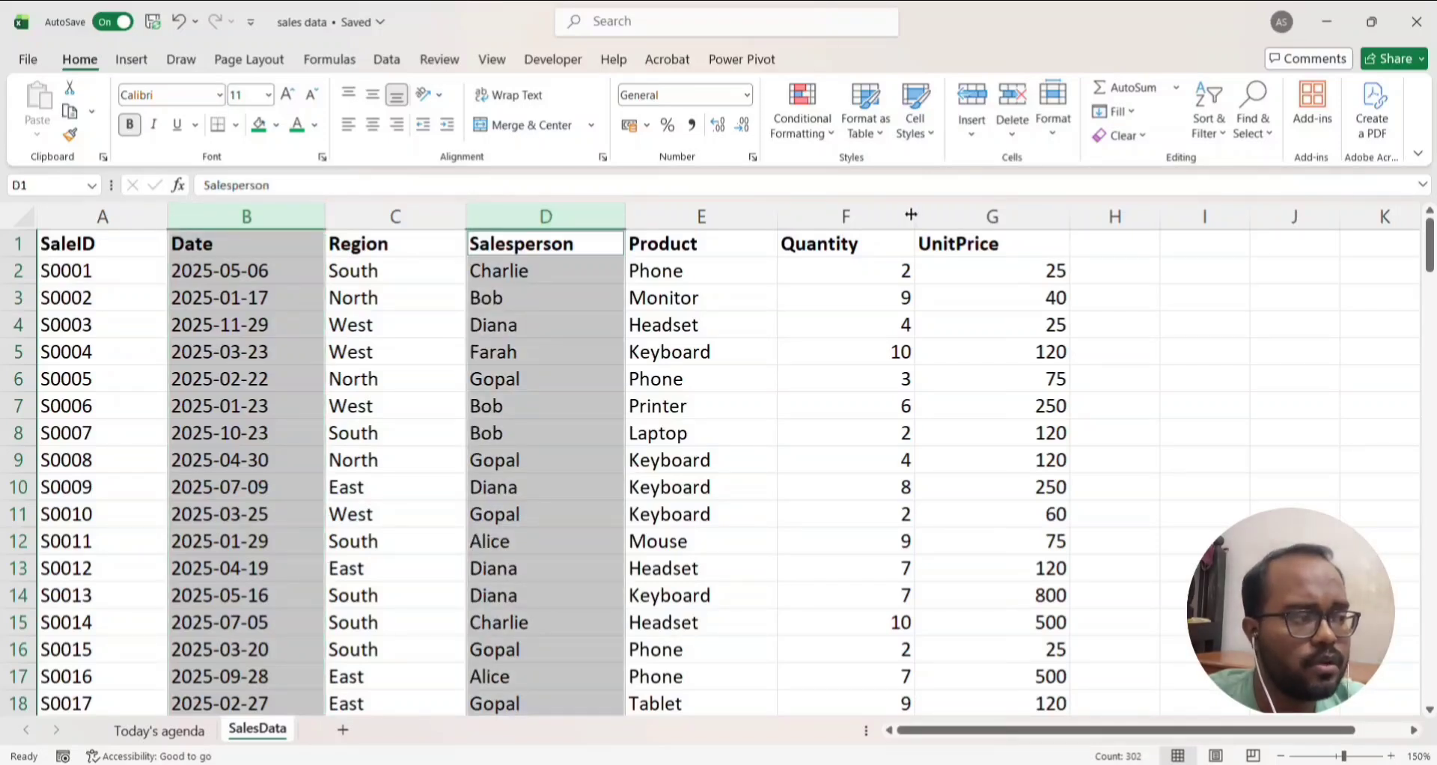
left_click(1003, 211, "ctrl")
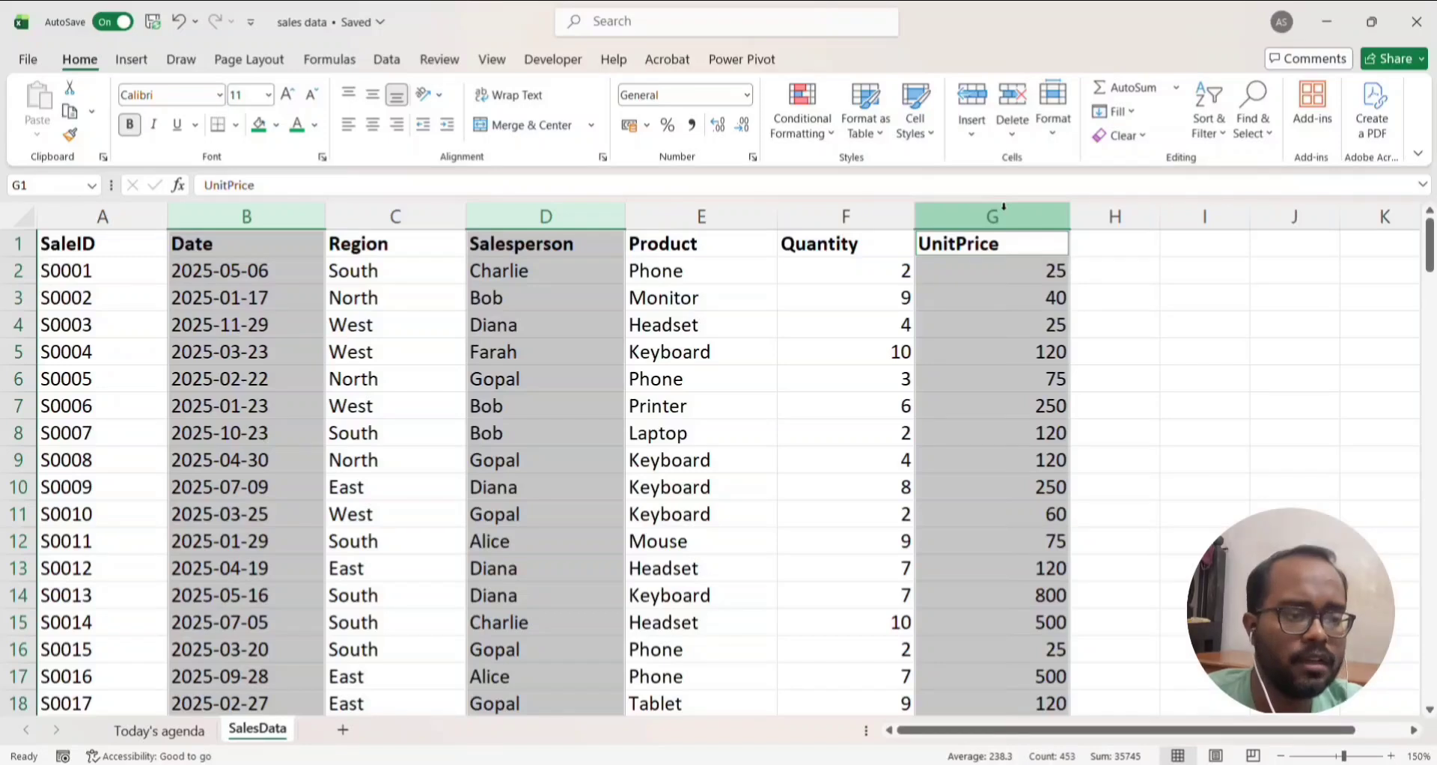
Mark the shortcut keys topic as completed on the Today's agenda sheet by filling cell A3 green
left_click(159, 730)
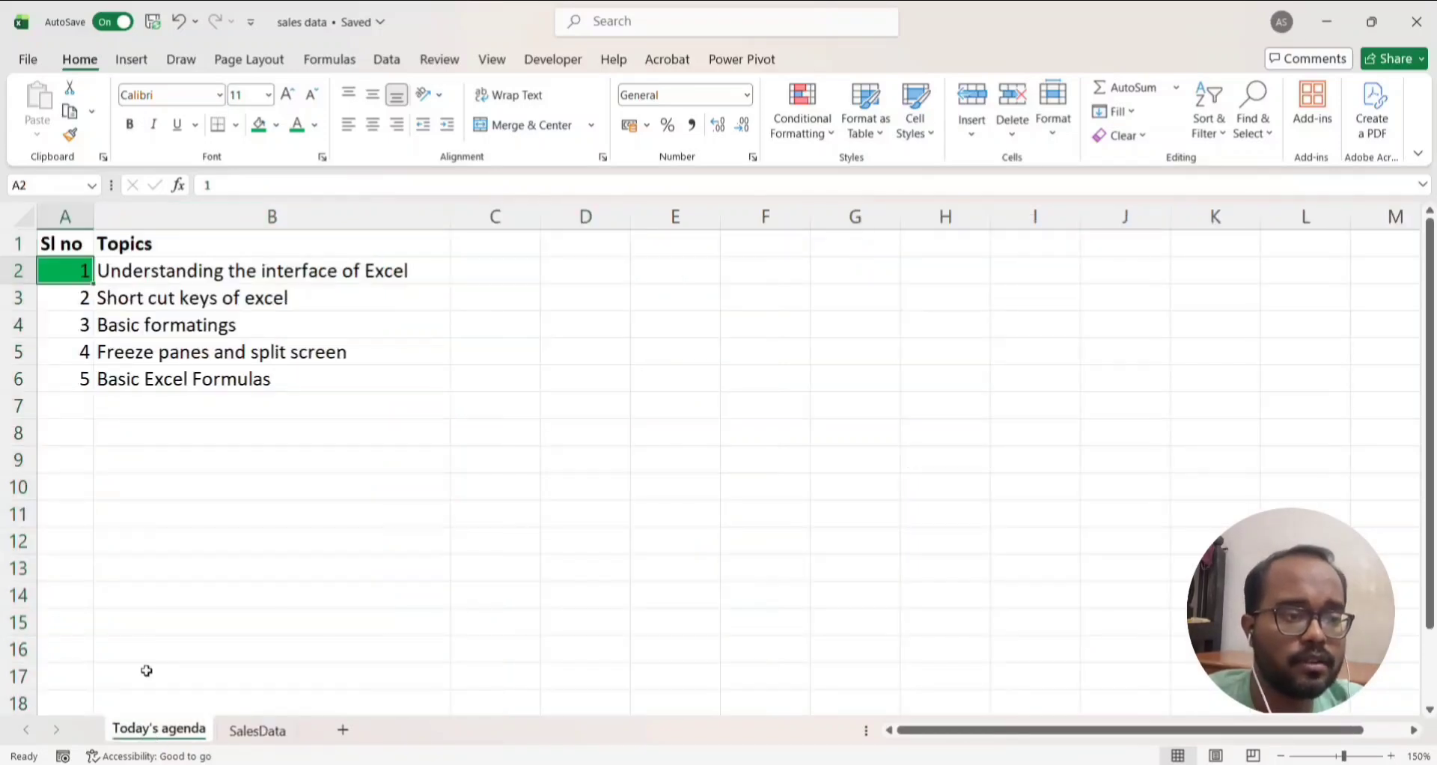
left_click(73, 297)
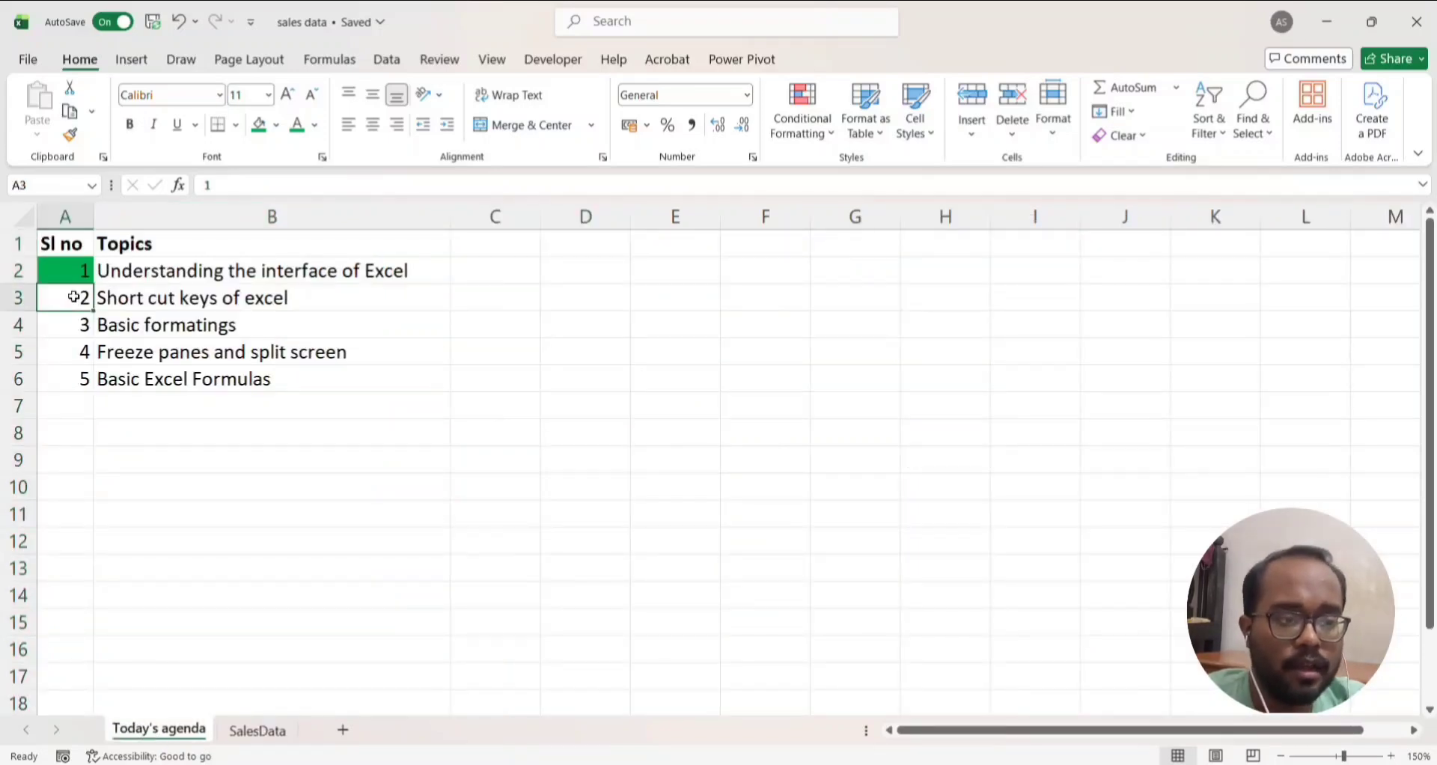
left_click(259, 124)
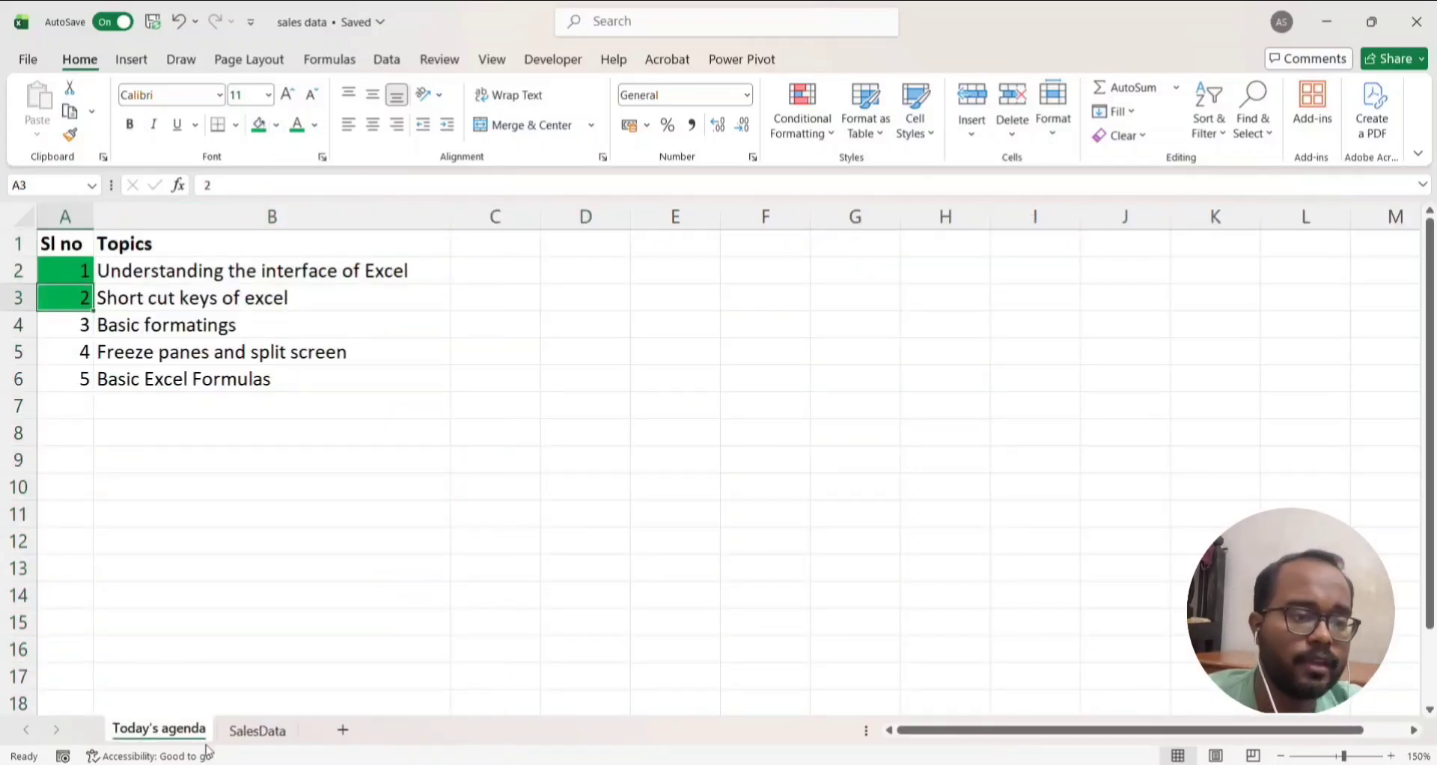
Insert a blank row above the header row of the SalesData sheet
left_click(257, 732)
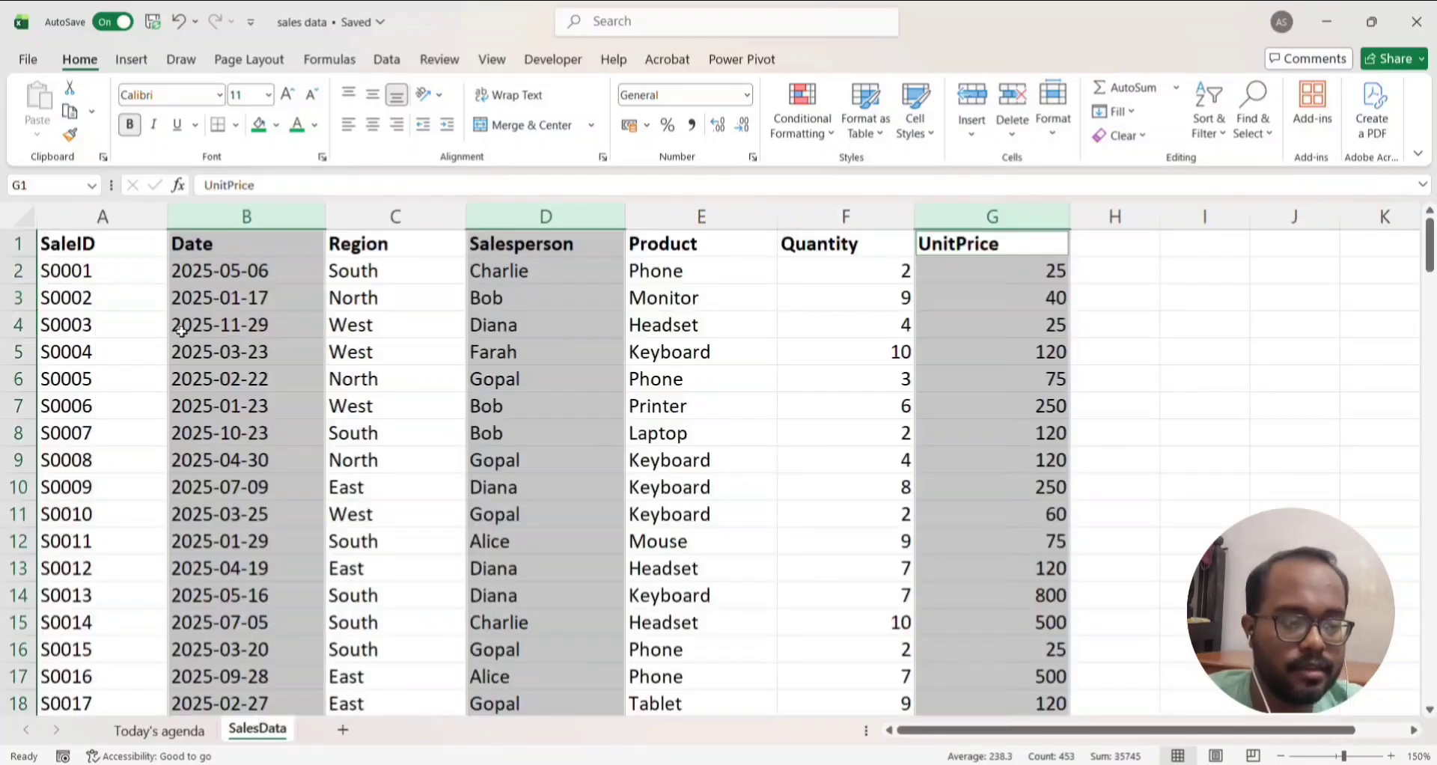
left_click(21, 243)
left_click(87, 243)
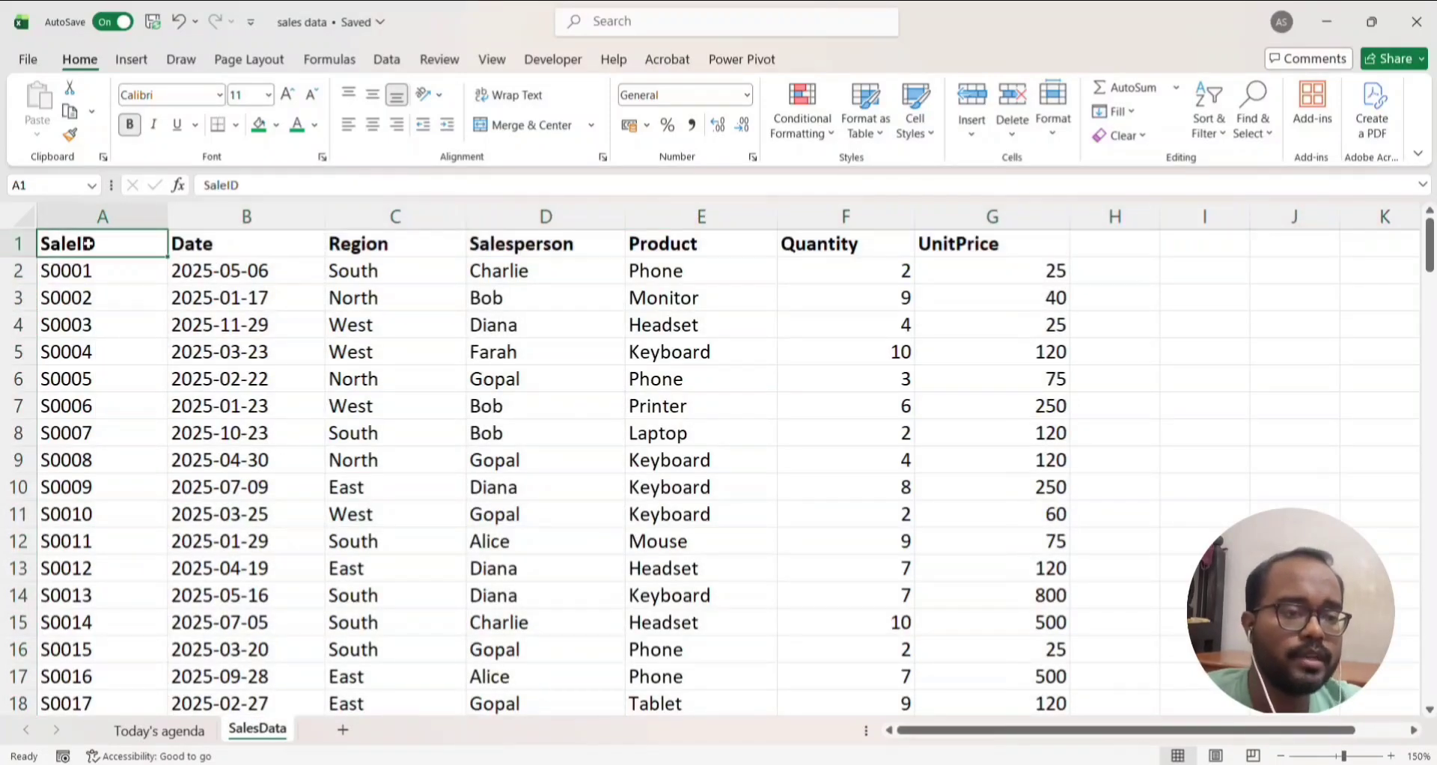
left_click(9, 245)
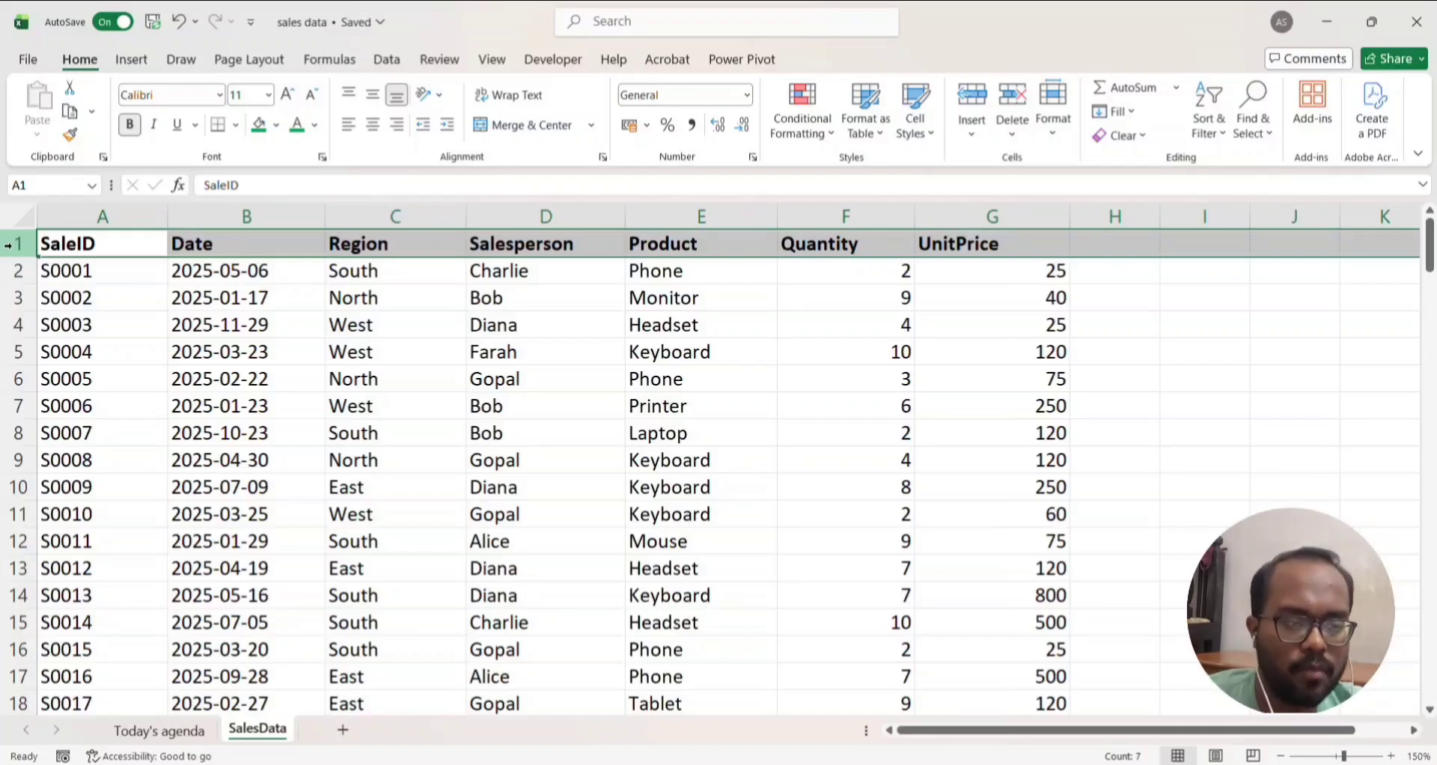
right_click(11, 246)
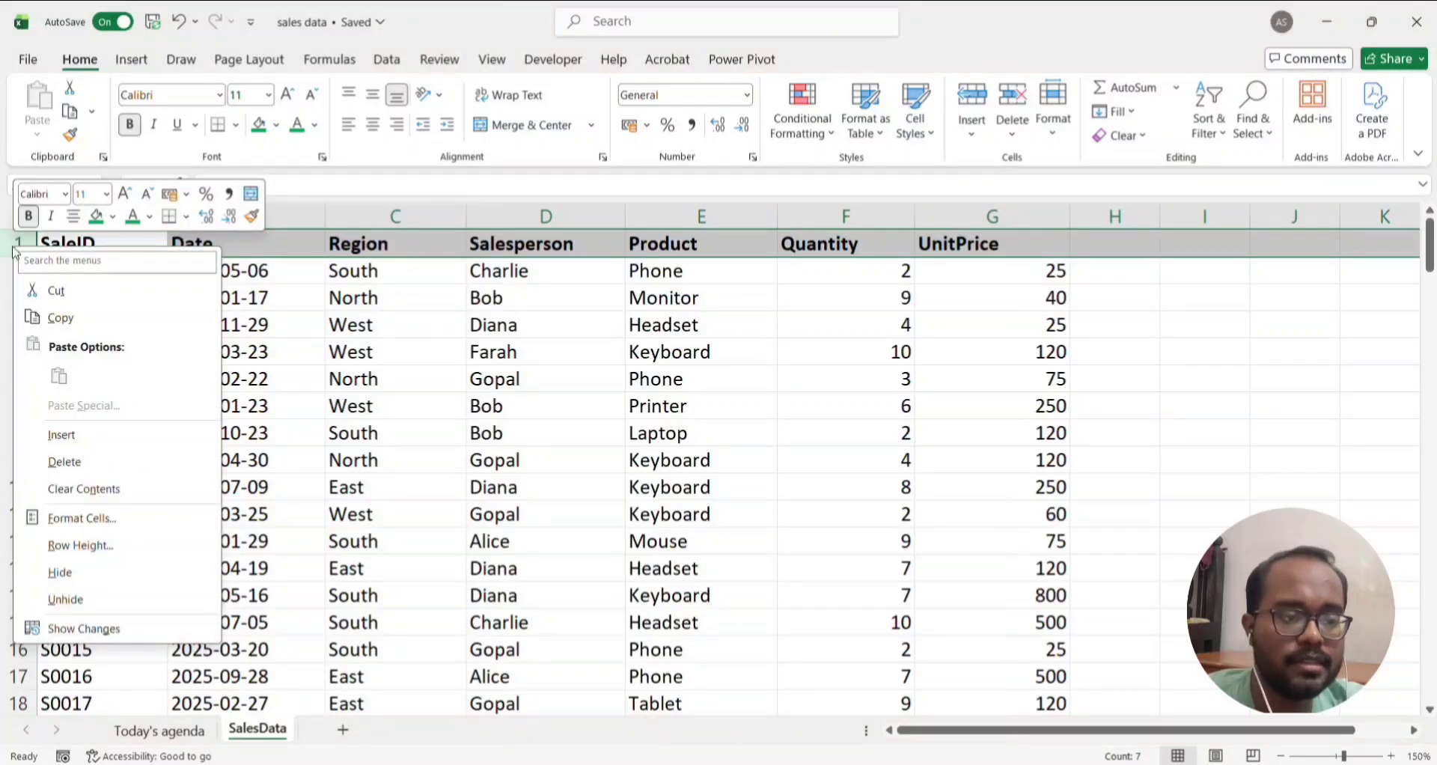
left_click(93, 443)
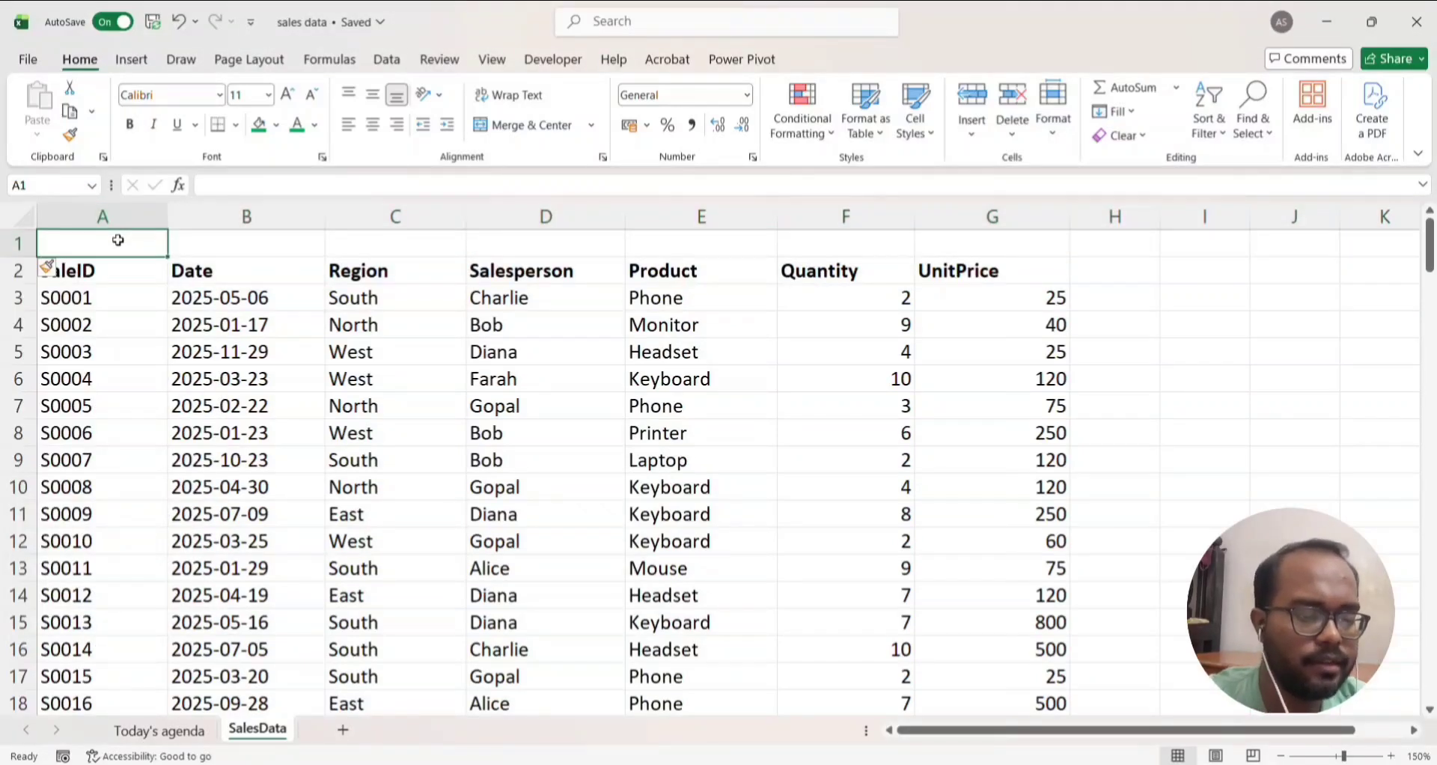
Enter the title "Sales Data" in cell A1
type("Sa")
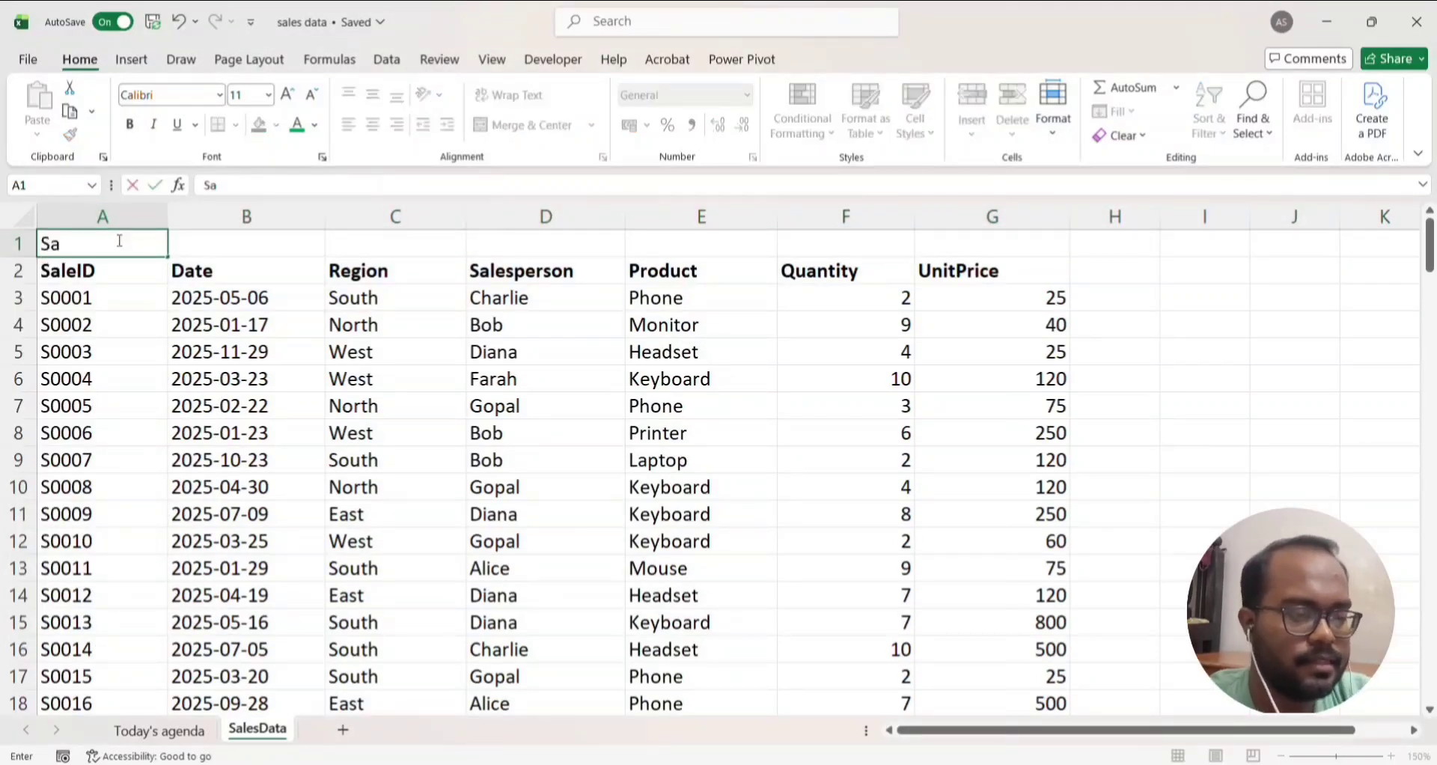
type("les Data")
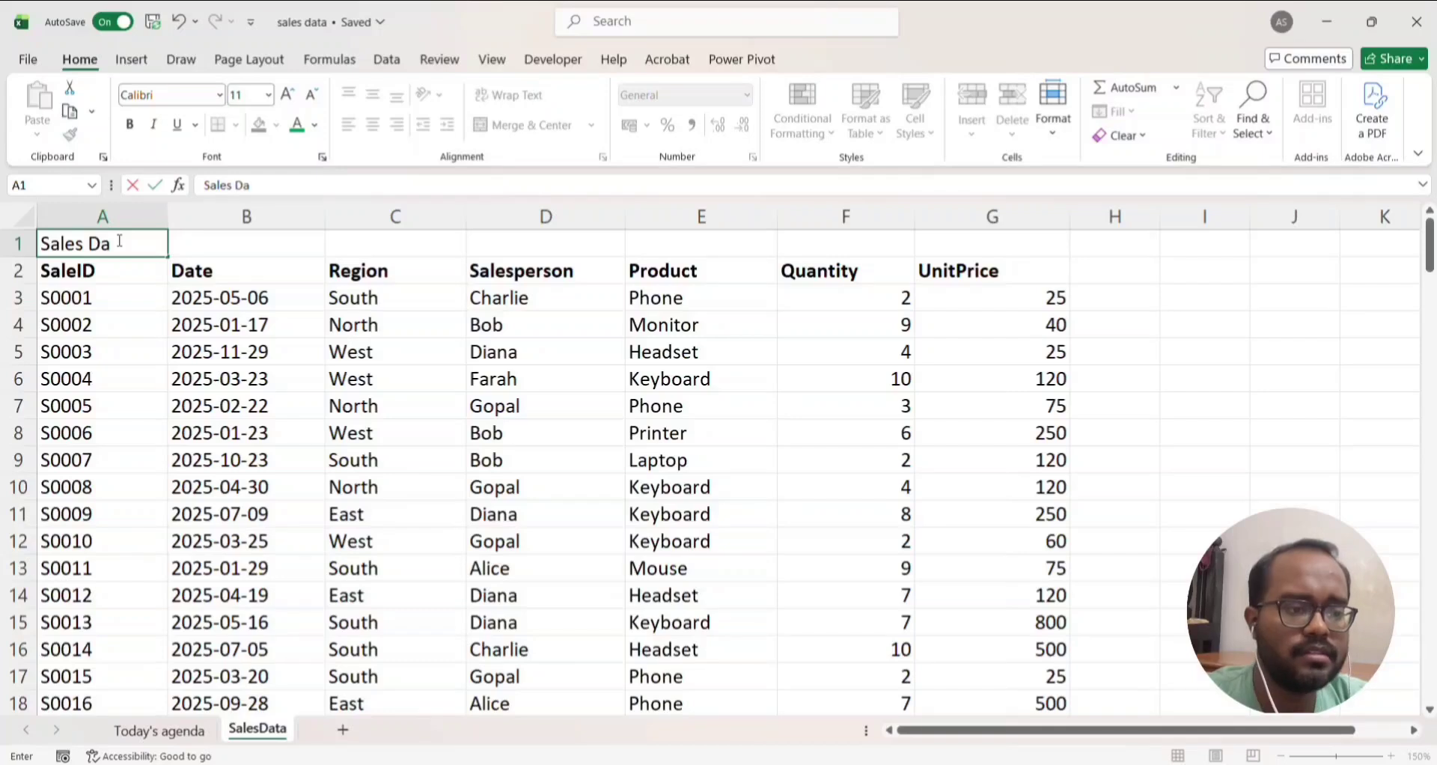
left_click(134, 268)
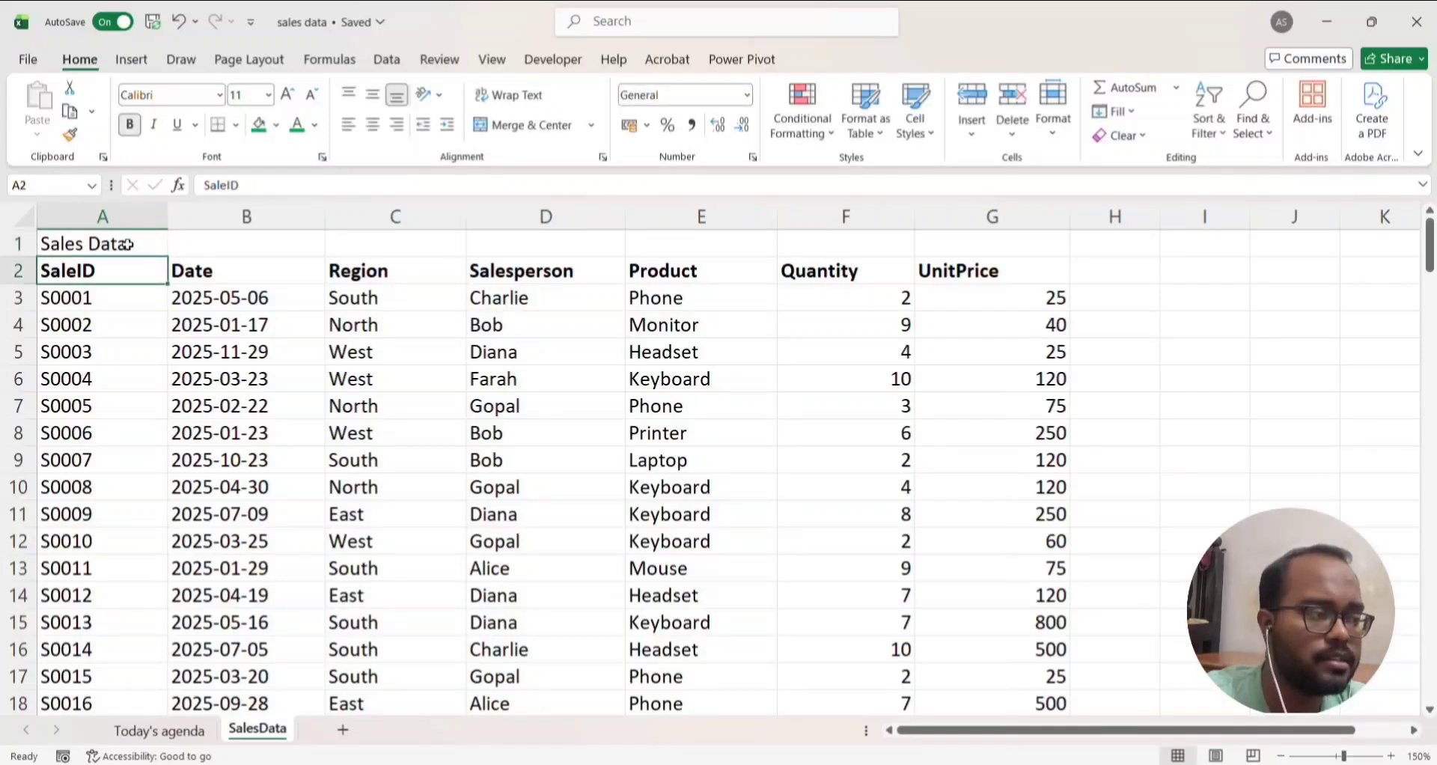
Merge and center the title across cells A1 to G1, spanning the table's width
left_click(127, 245)
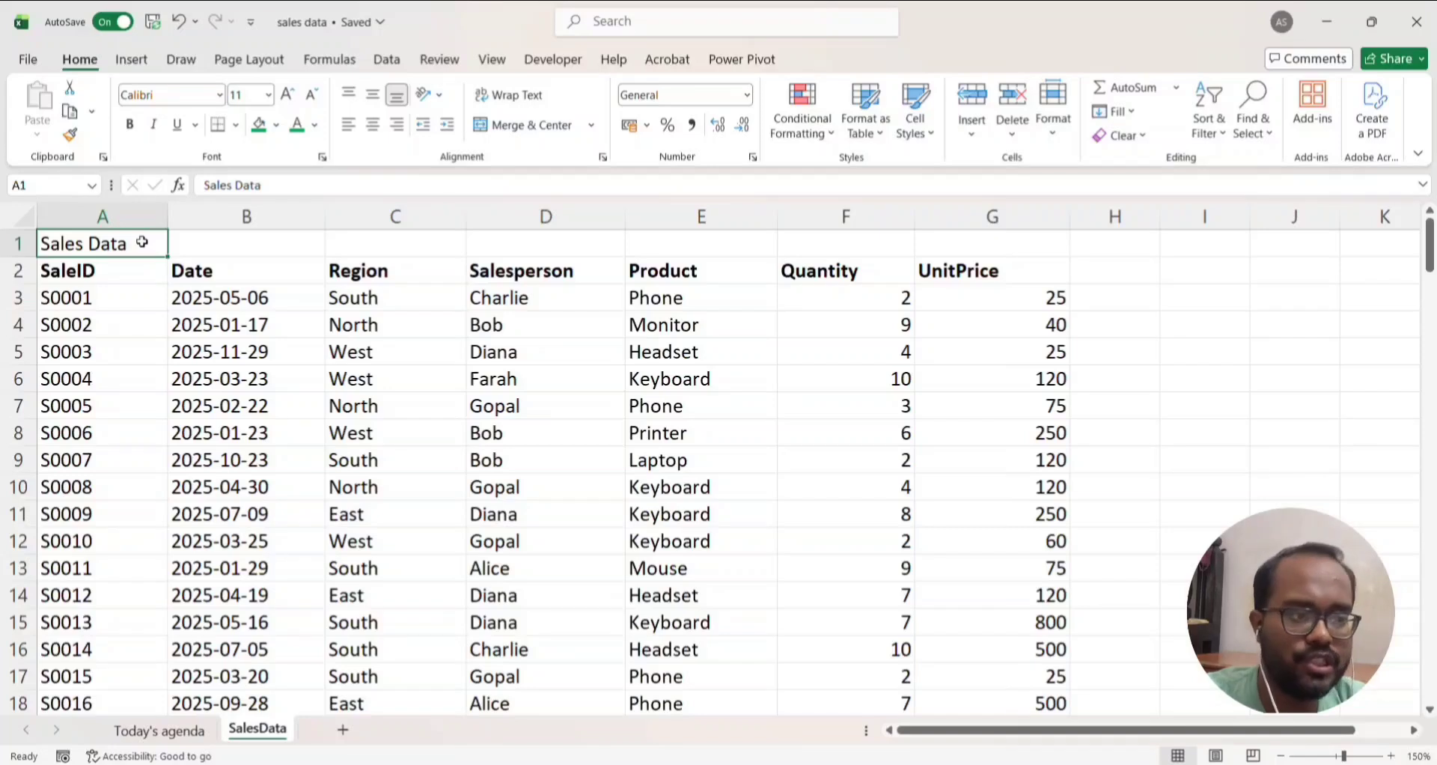
left_click_drag(137, 241, 950, 247)
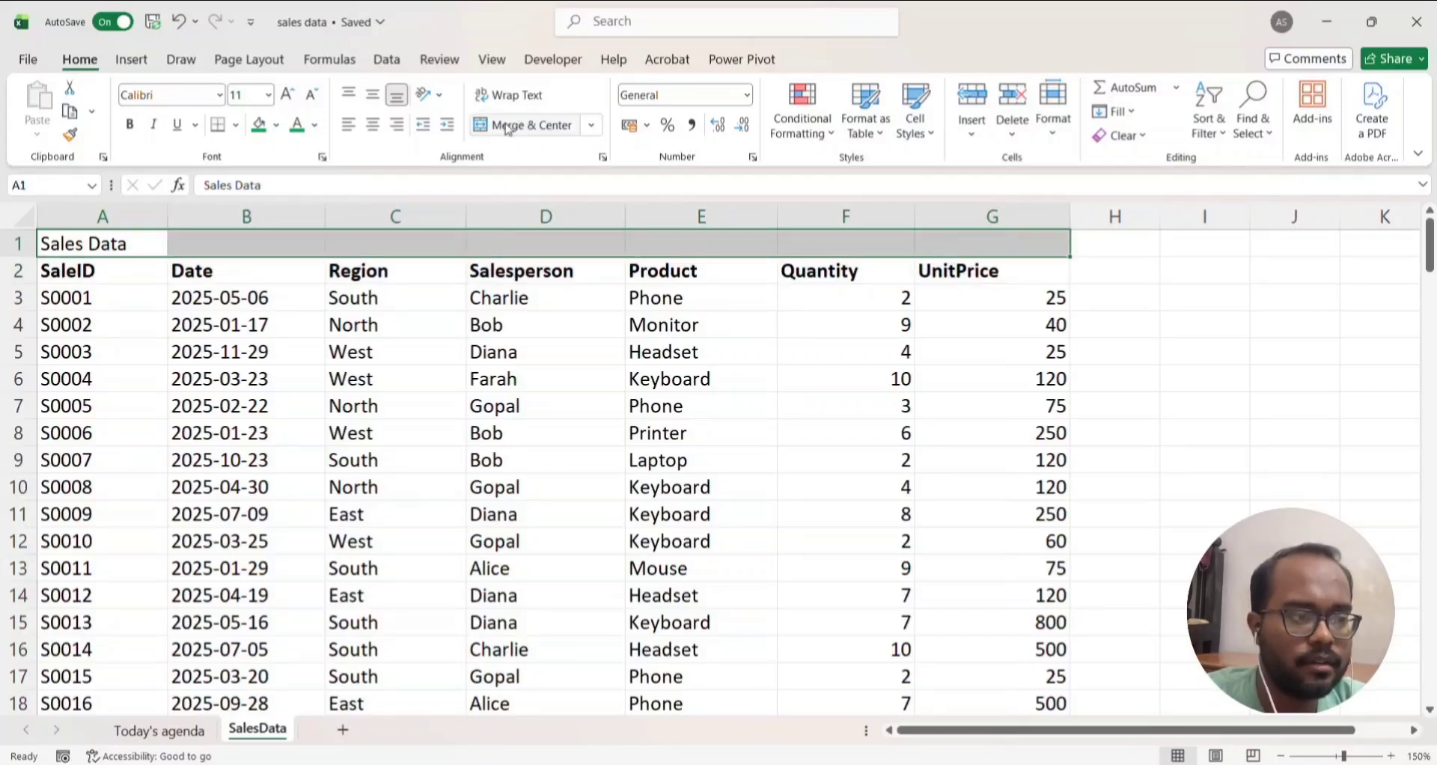
left_click(532, 126)
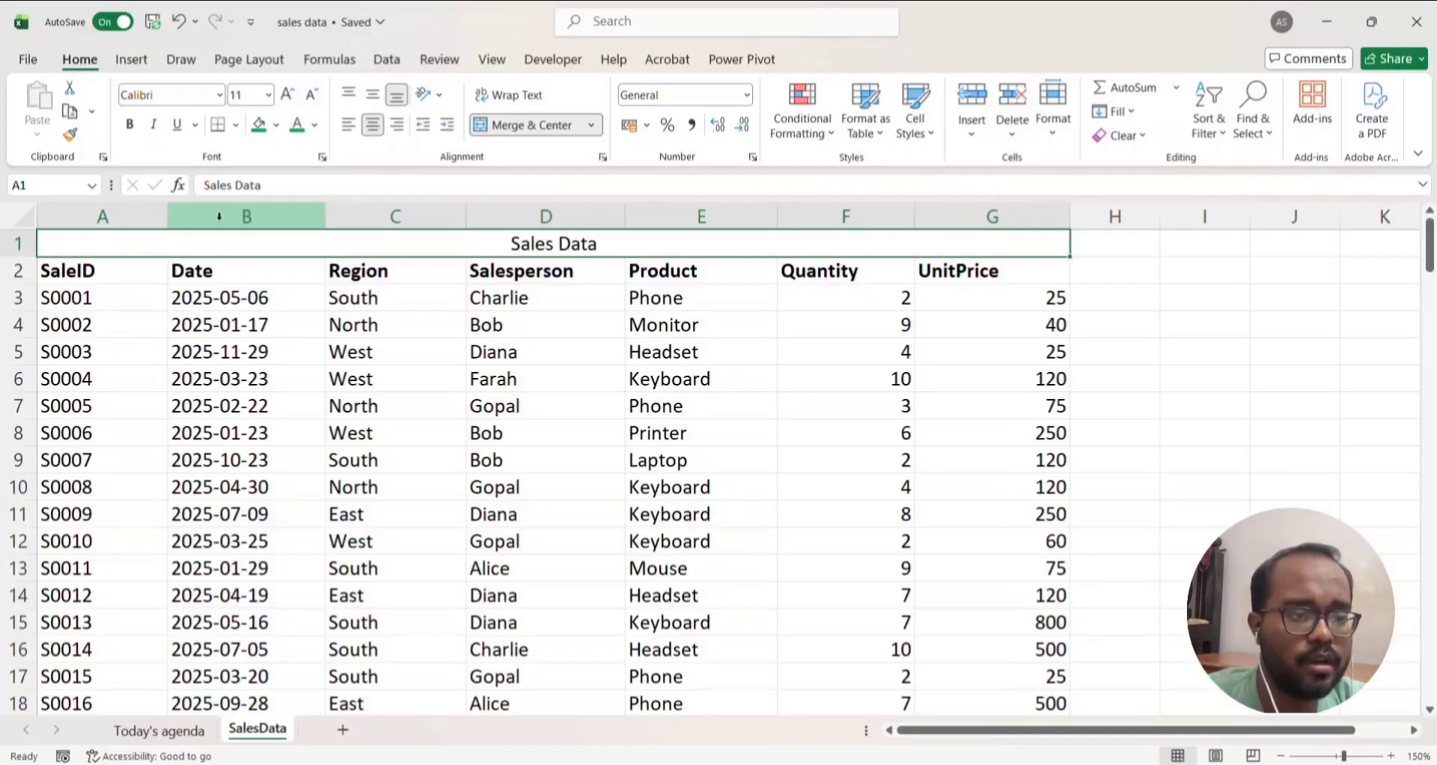
Increase the height of row 1 to roughly double and align the title vertically to the middle
left_click_drag(23, 257, 37, 291)
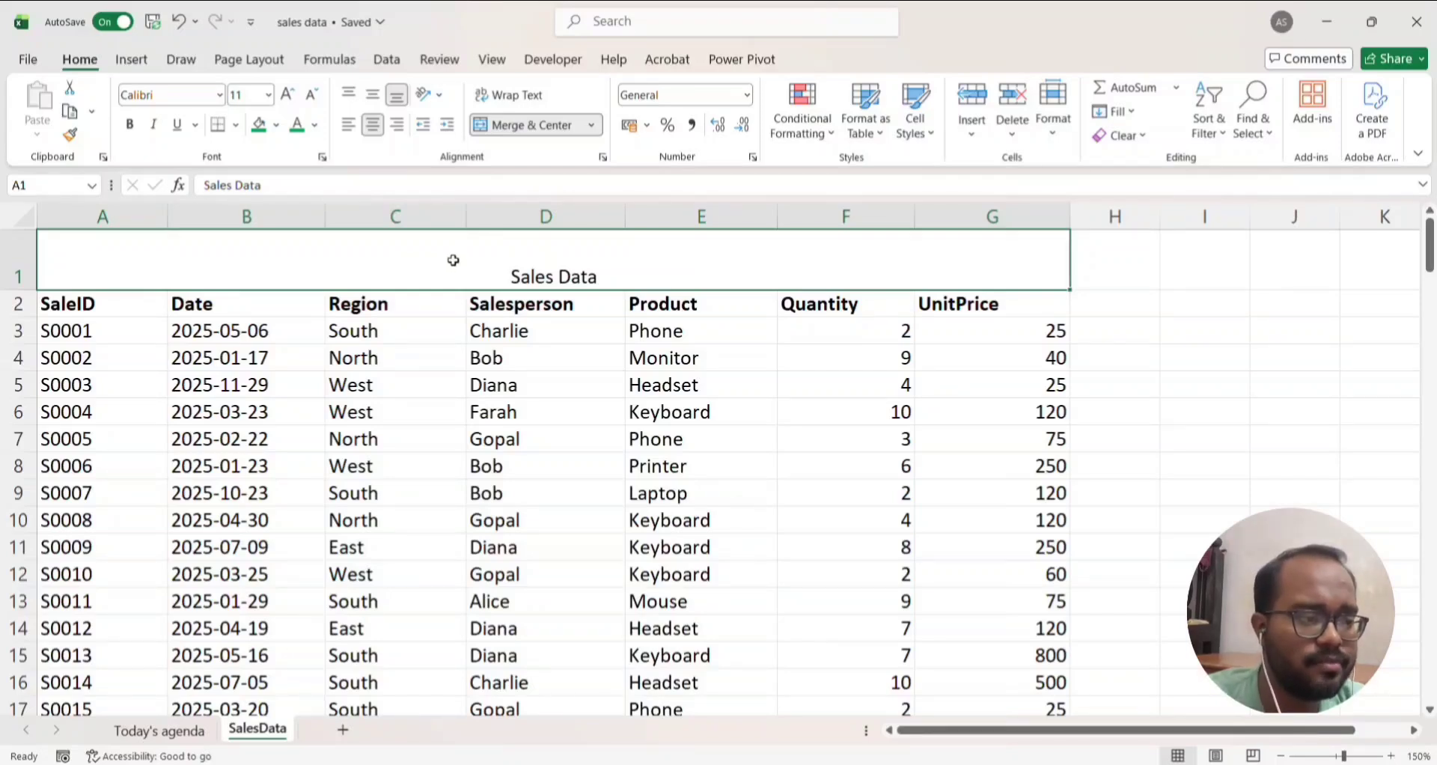
left_click(373, 98)
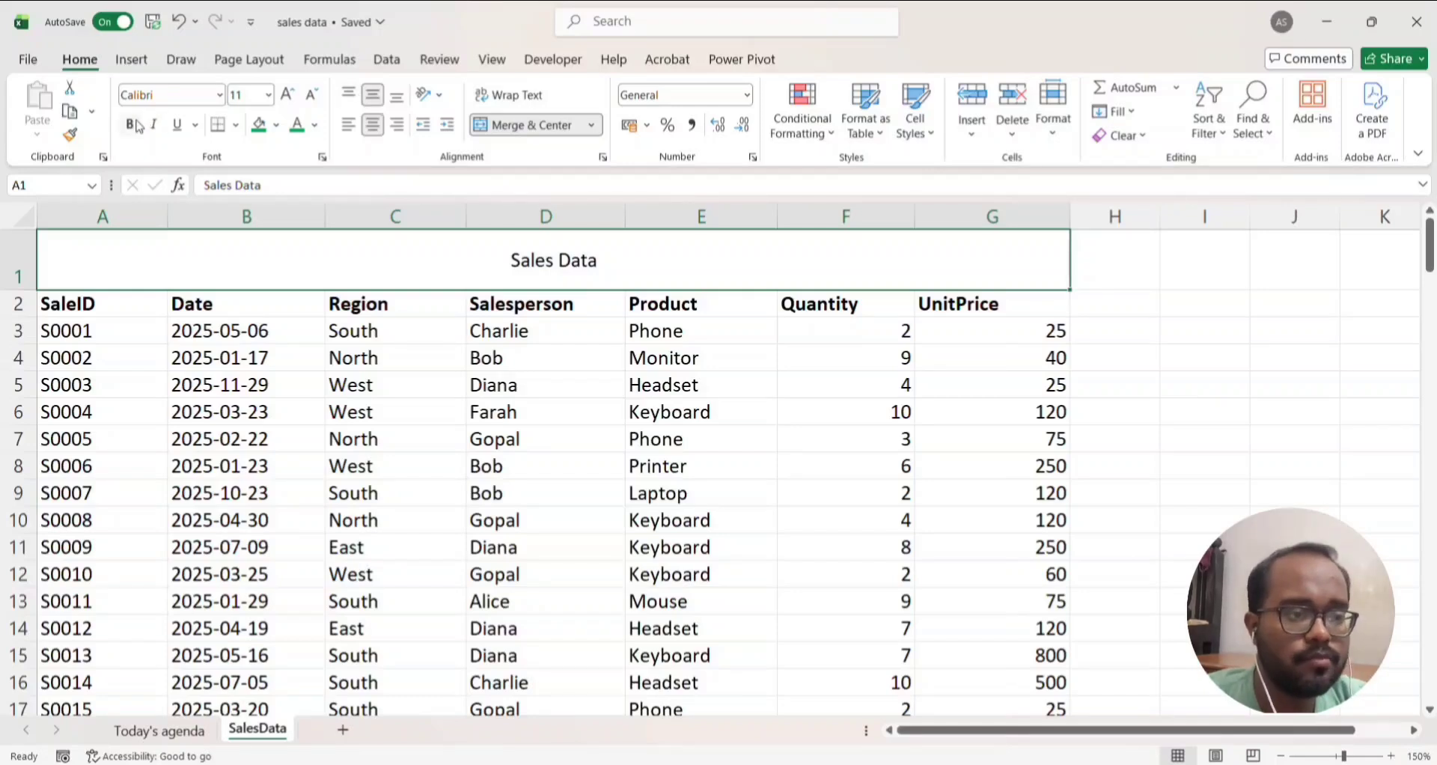
Make the Sales Data title bold and set its font size to 22
left_click(131, 124)
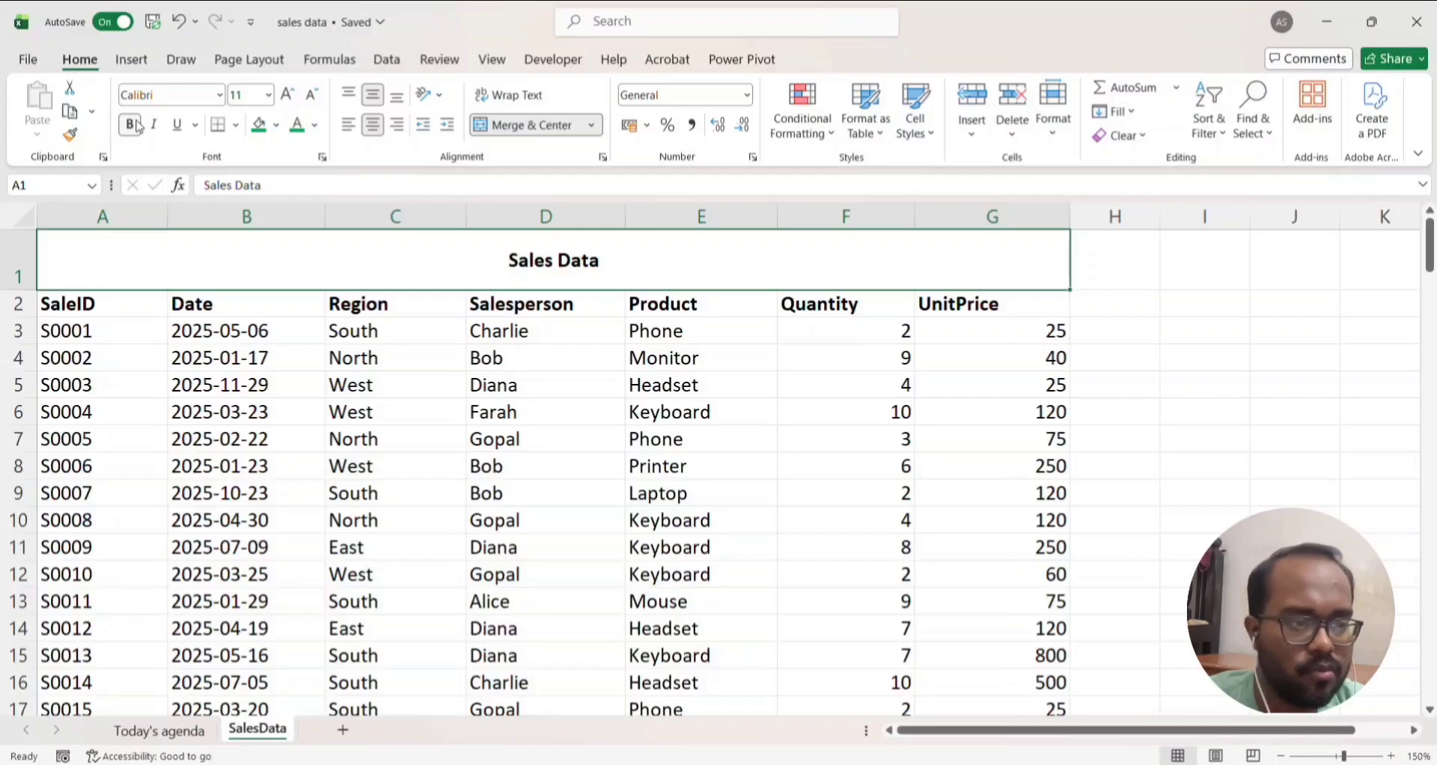
left_click(270, 95)
left_click(244, 322)
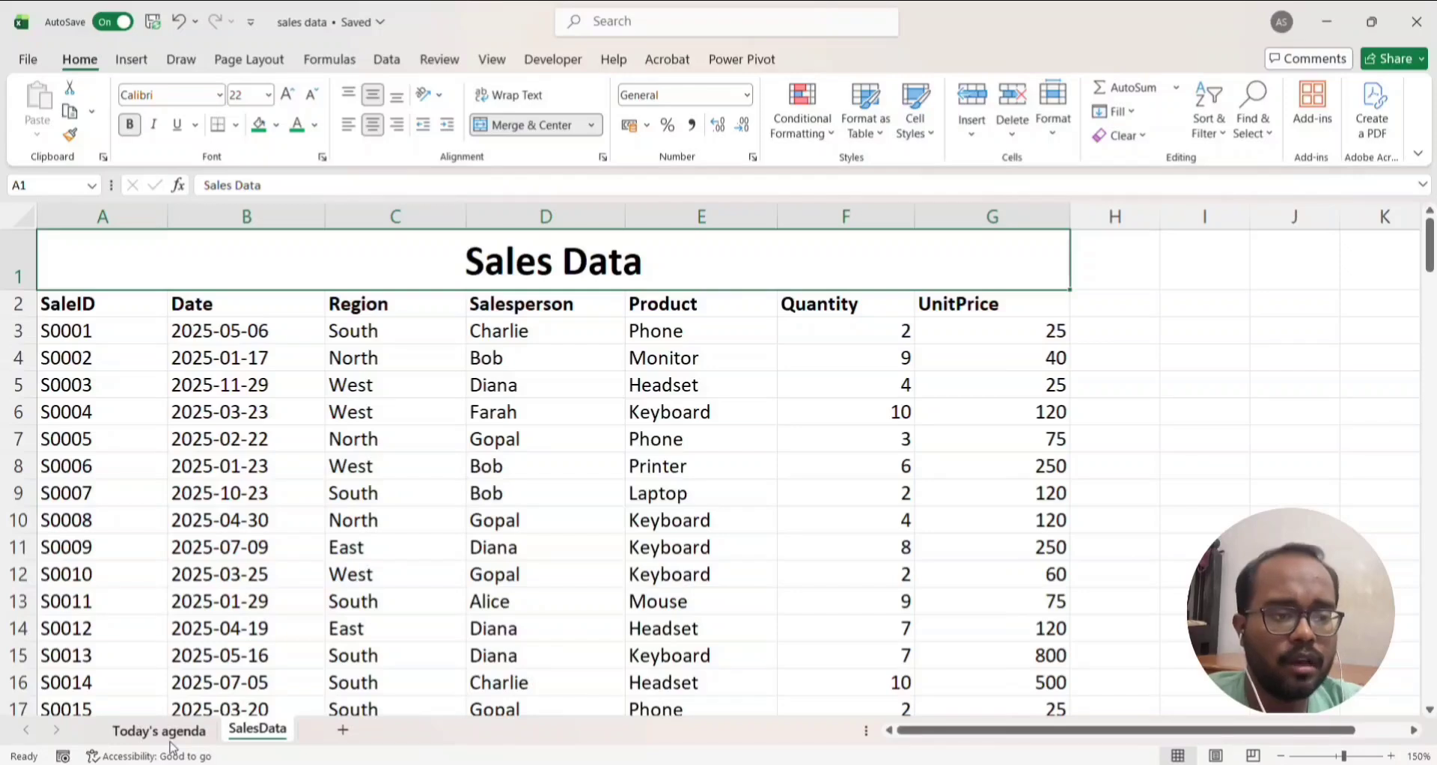
Fill cell A4 of the Today's agenda sheet green to mark basic formatting as completed, and return to the SalesData sheet
left_click(165, 737)
left_click(70, 324)
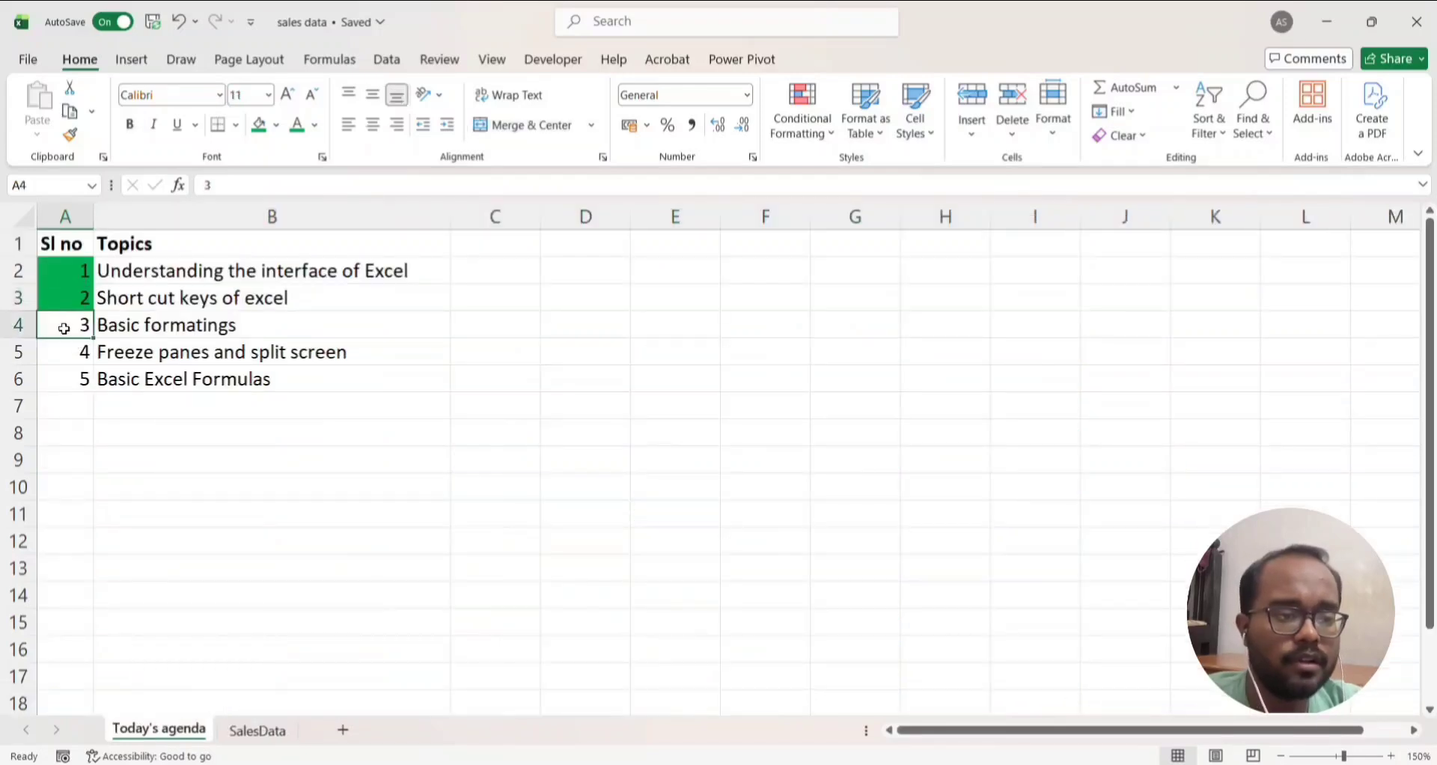
left_click(260, 129)
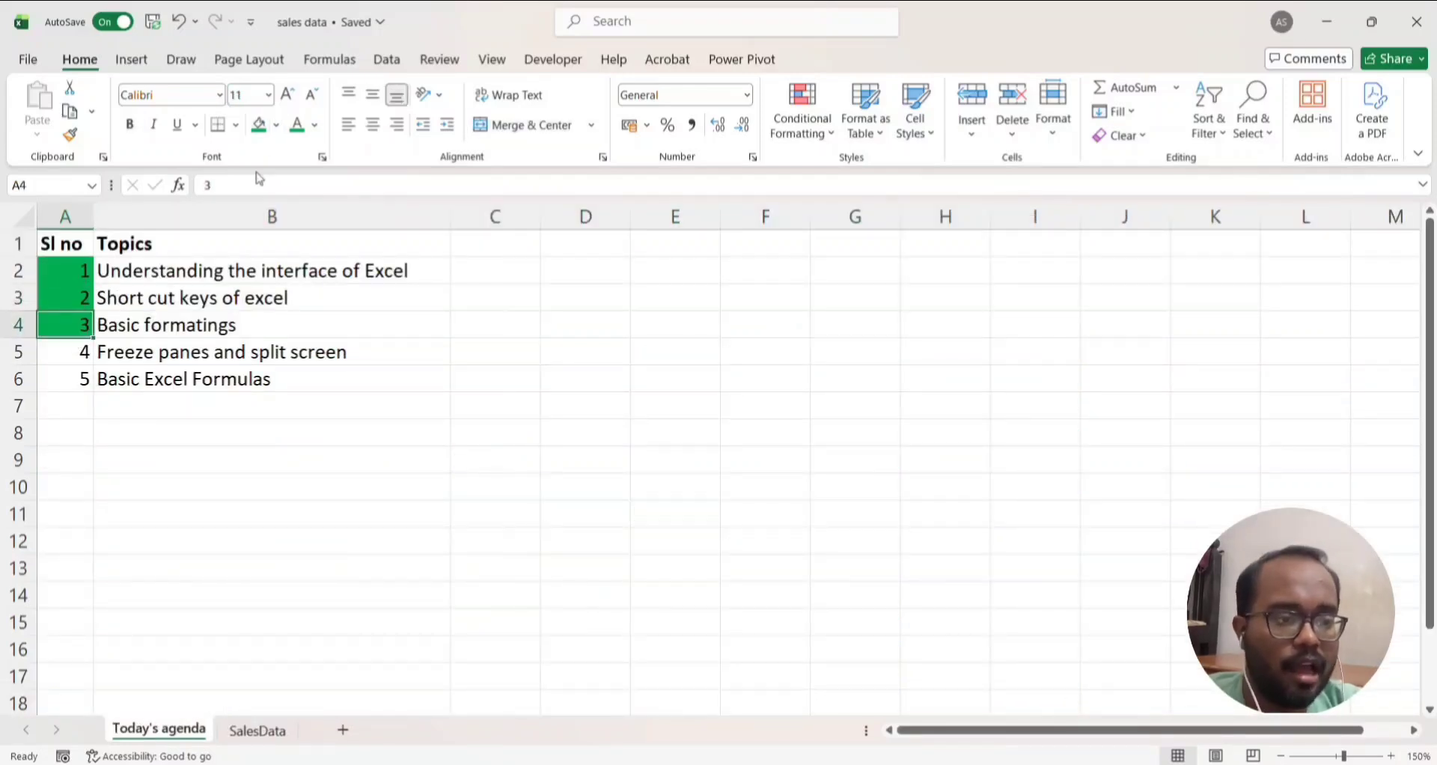
left_click(259, 731)
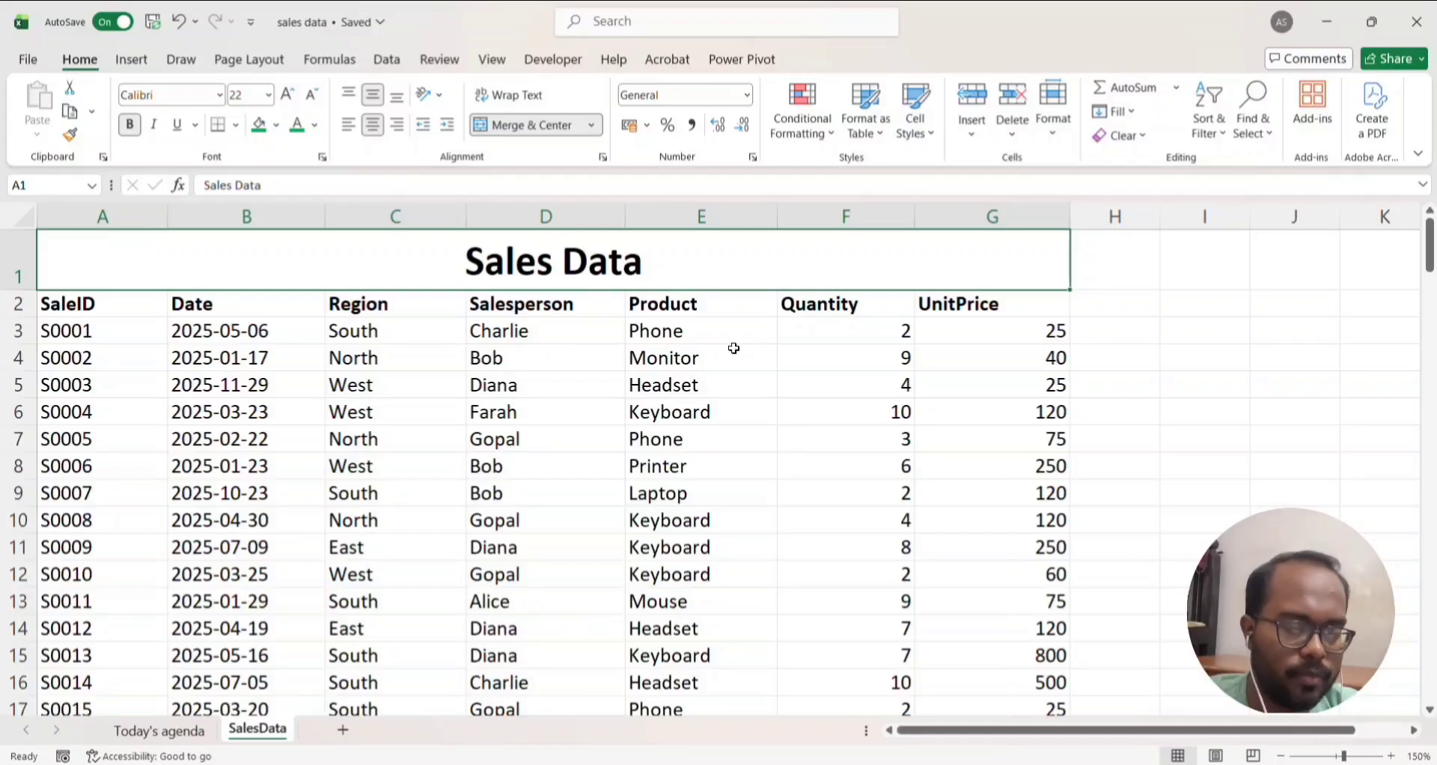
Freeze the panes of the SalesData sheet at cell E3, locking rows 1–2 and columns A–D, and check the sideways scrolling
left_click(567, 334)
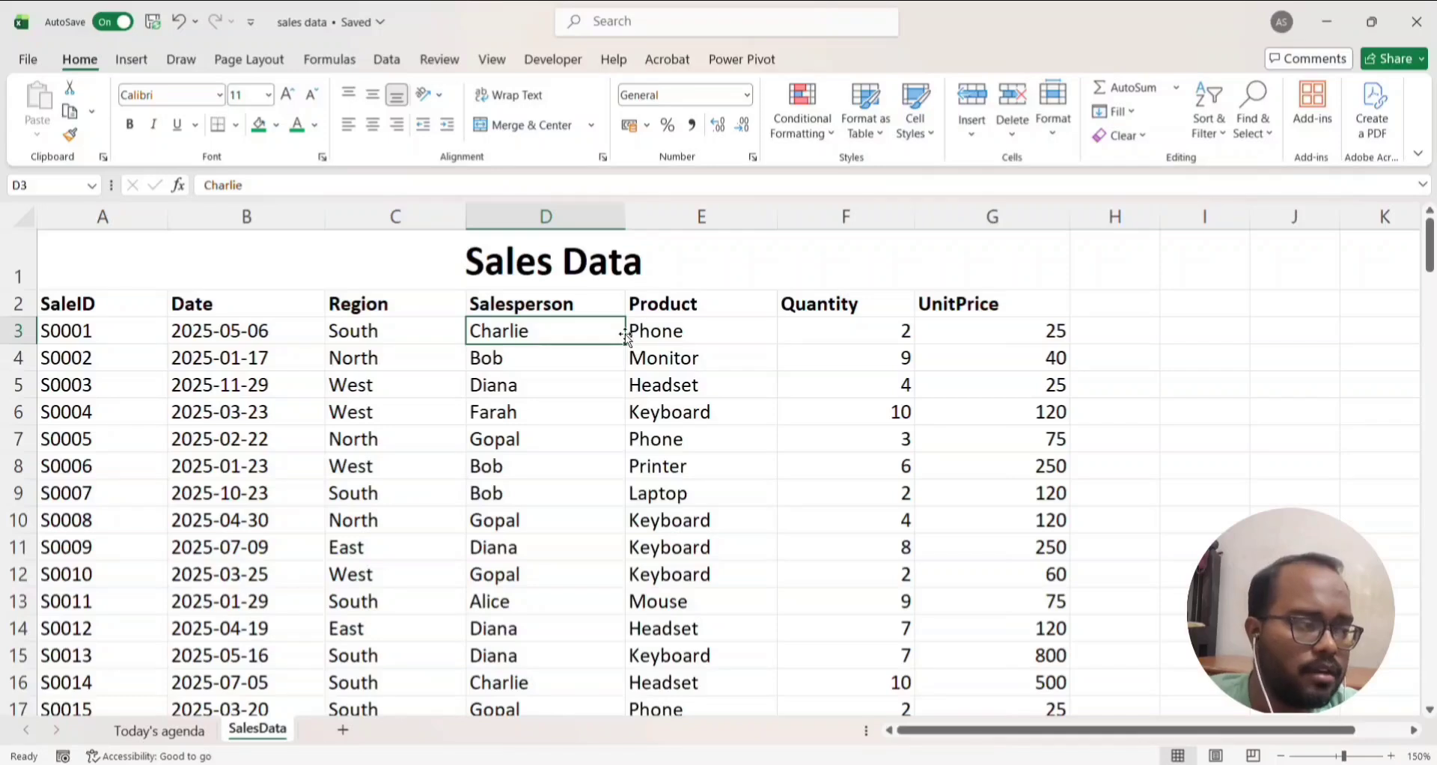
left_click(959, 331)
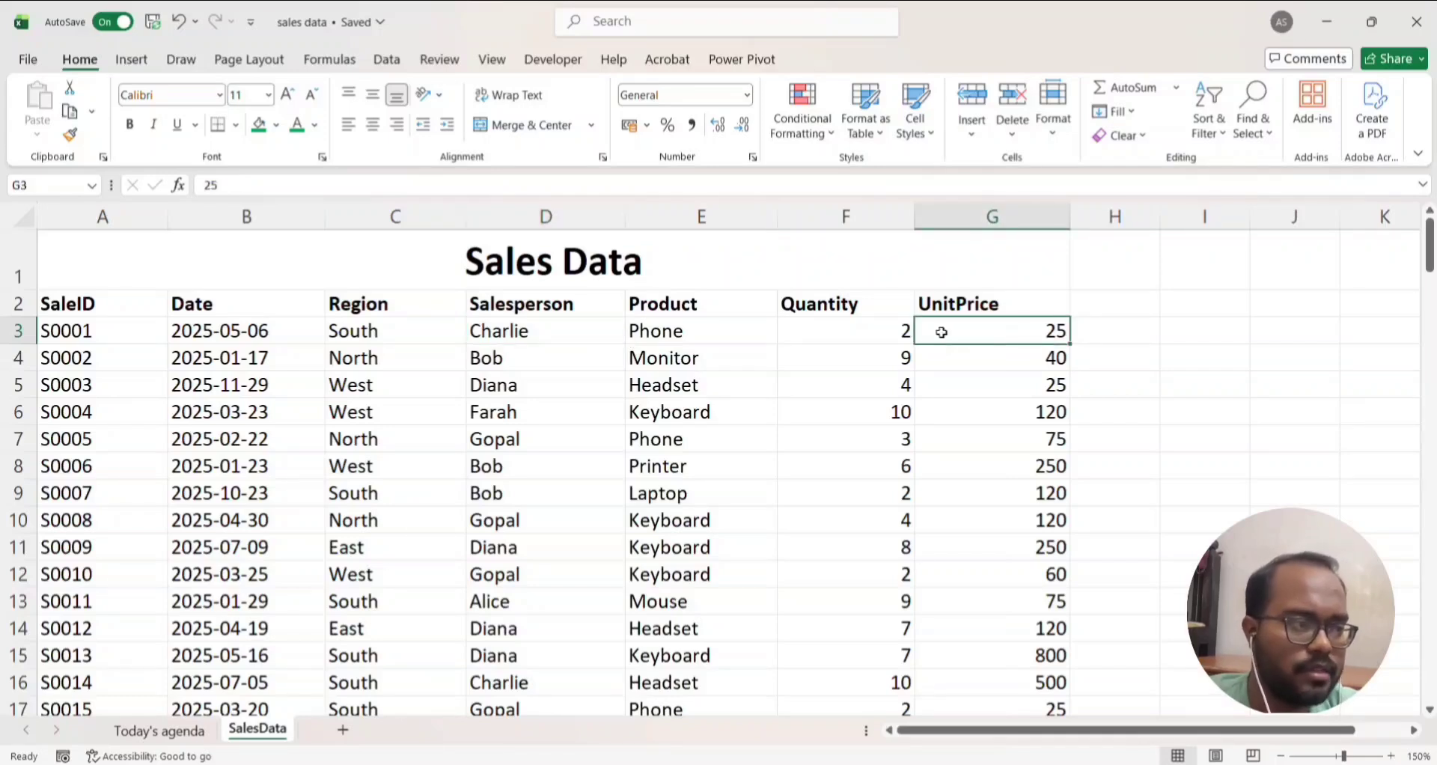
left_click(566, 331)
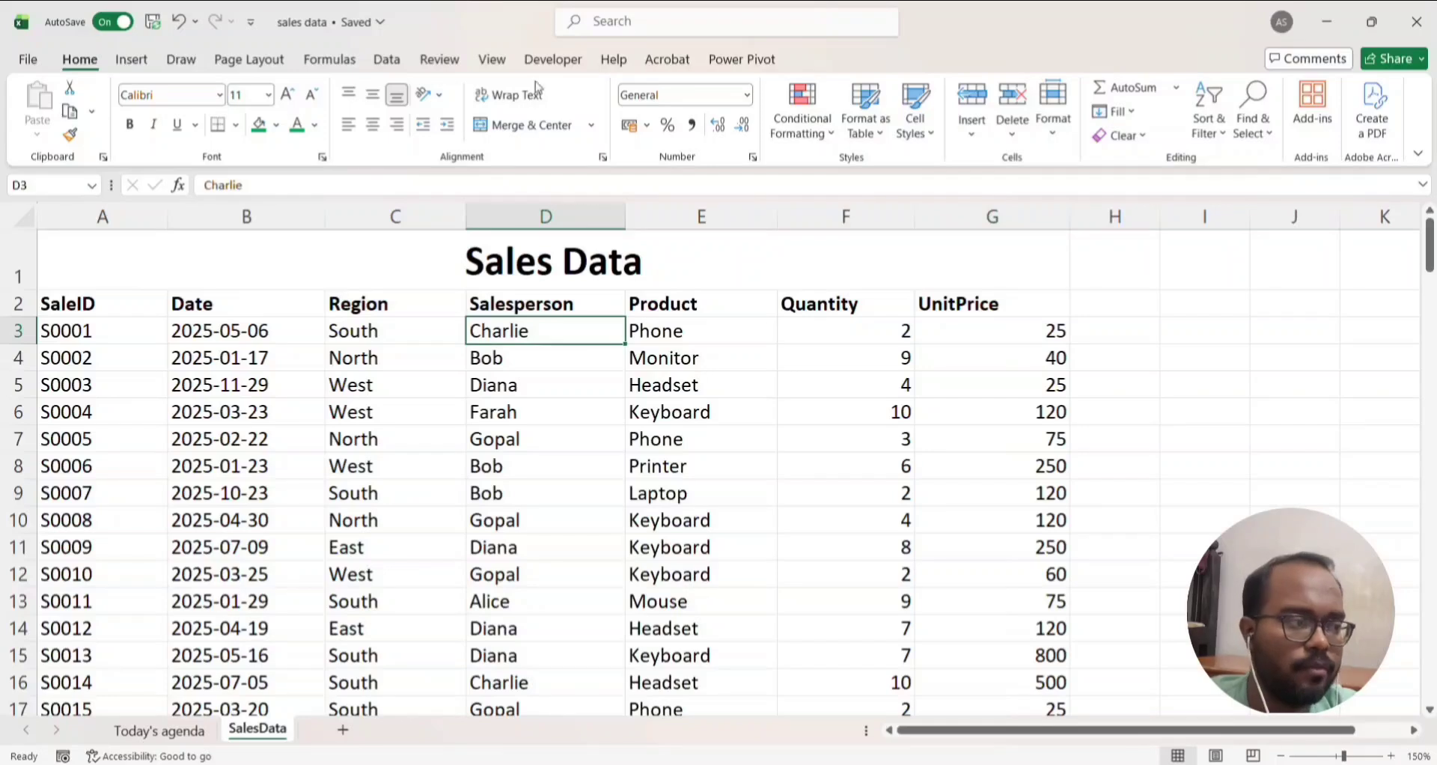
left_click(500, 66)
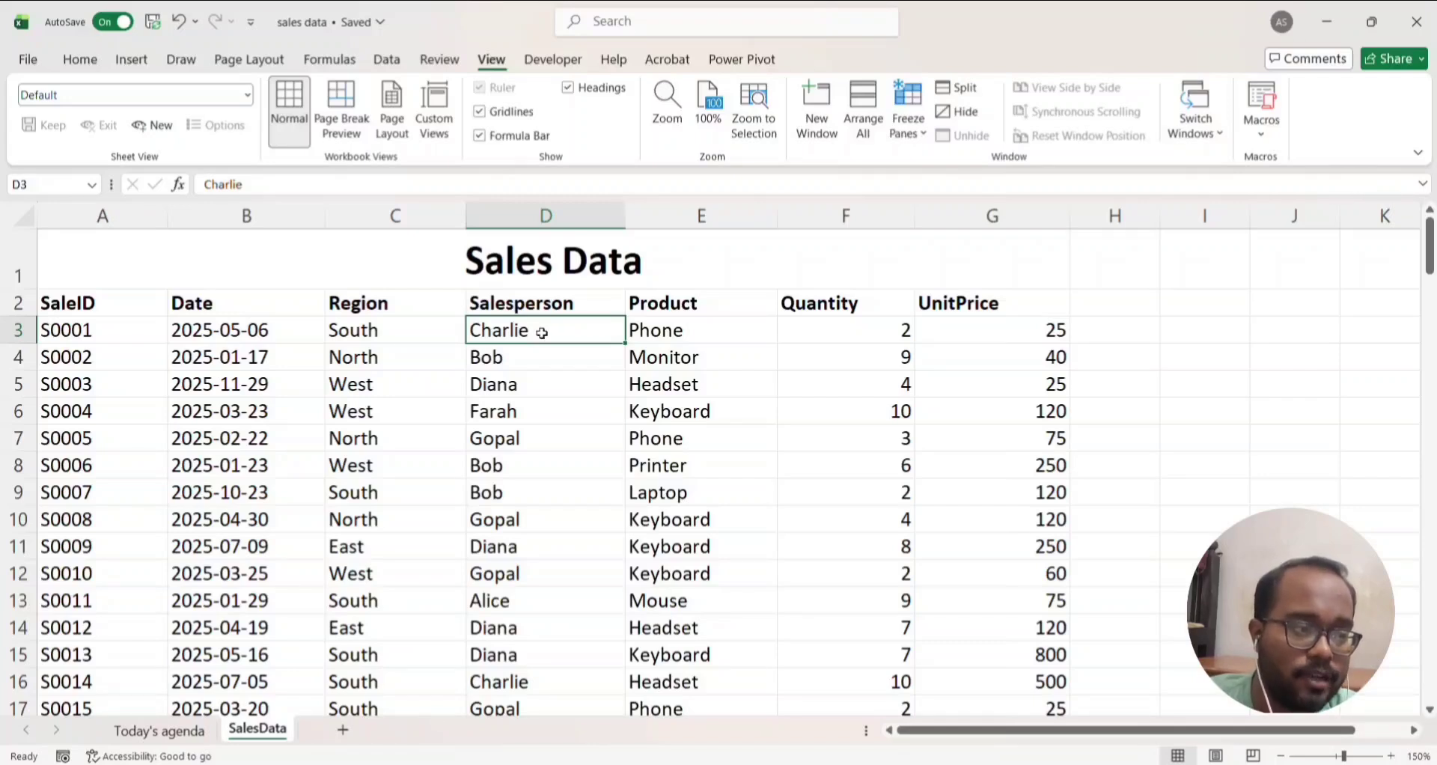
left_click(666, 337)
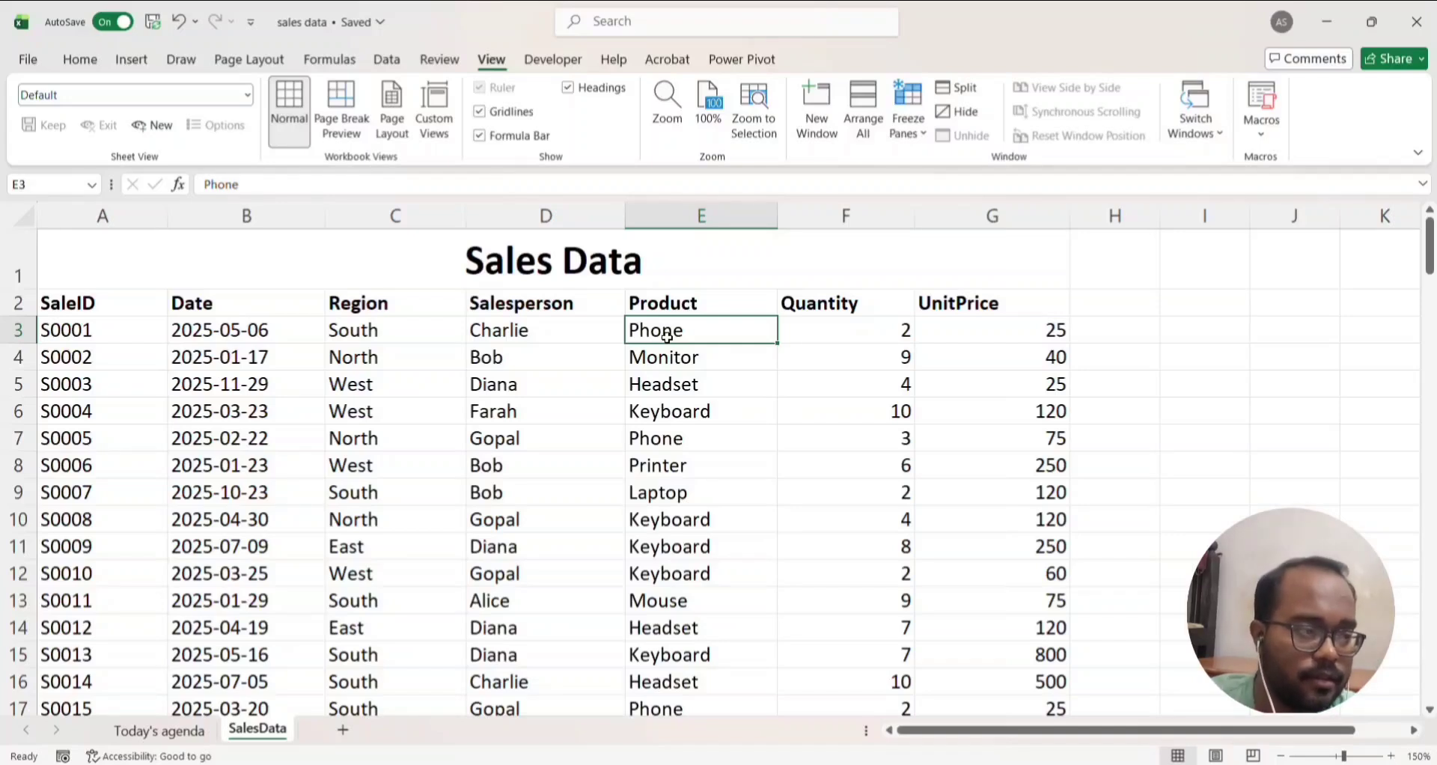
left_click(899, 130)
left_click(947, 173)
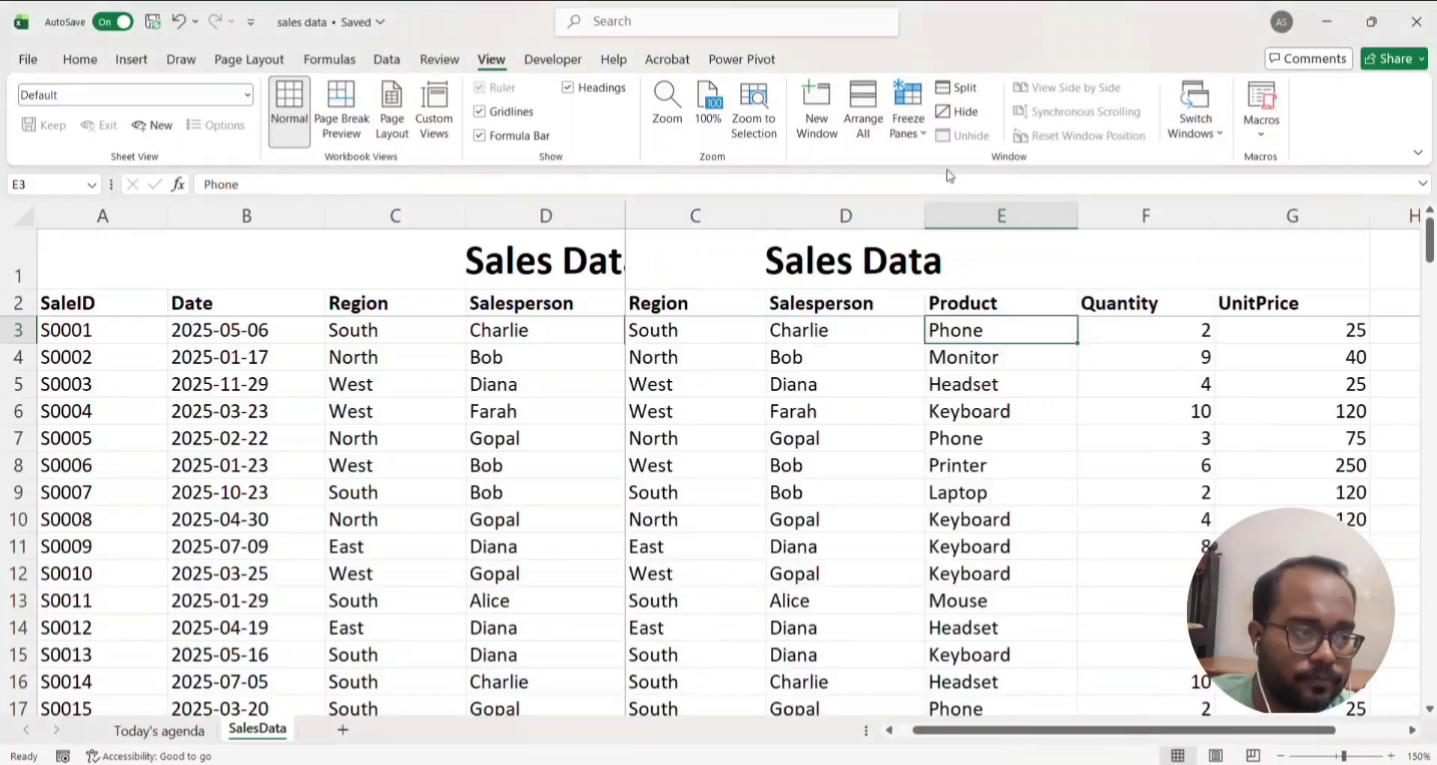
scroll(801, 412, "right", 5)
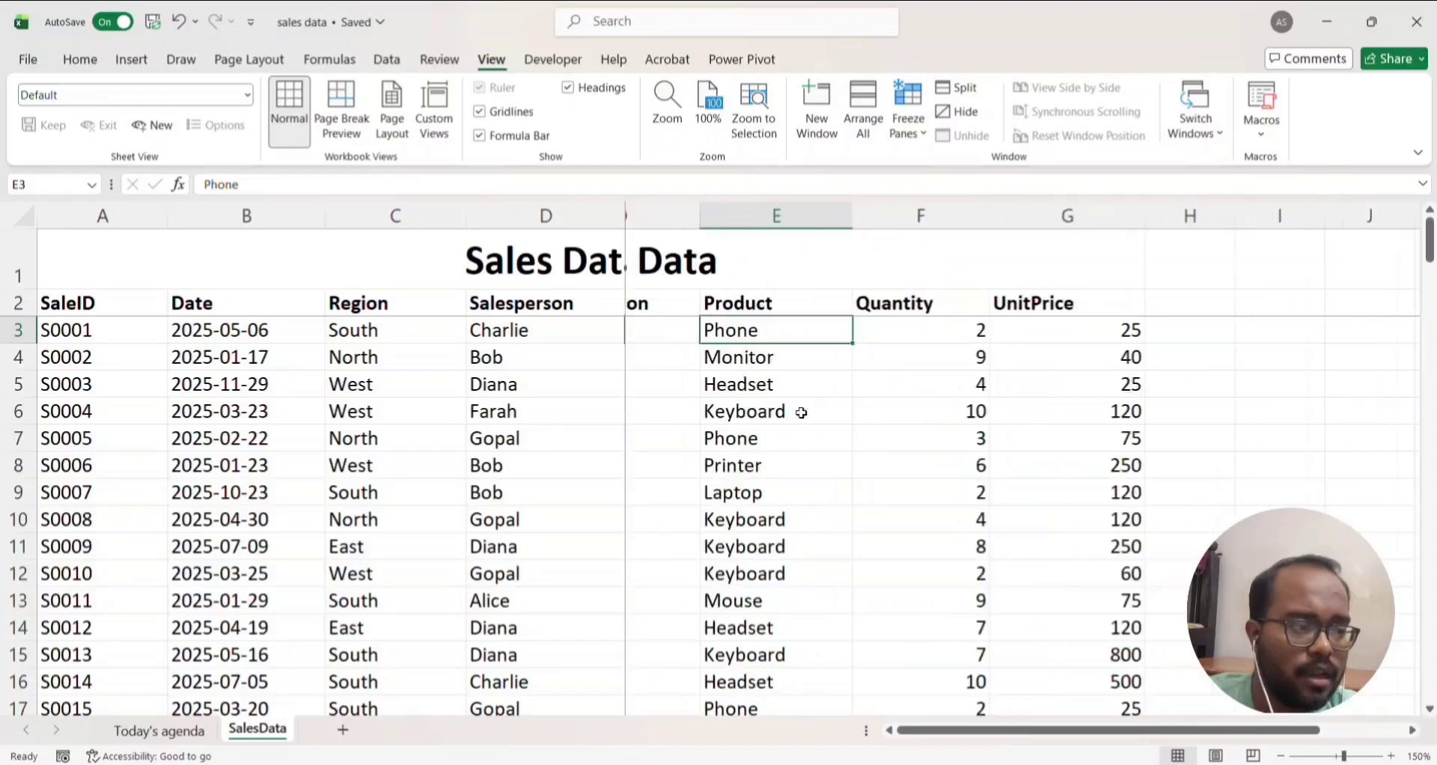
scroll(801, 412, "right", 1)
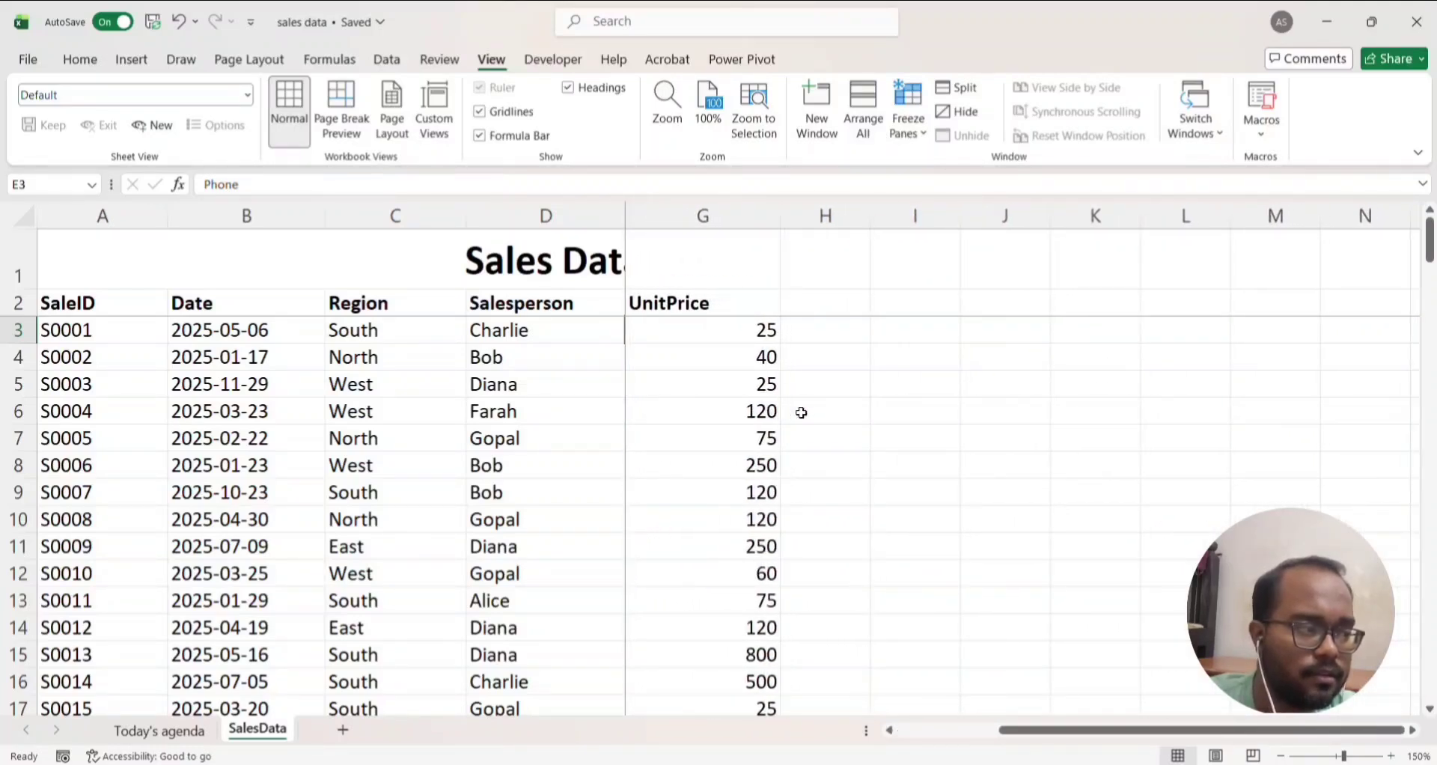
Unfreeze the panes of the SalesData sheet
left_click(588, 331)
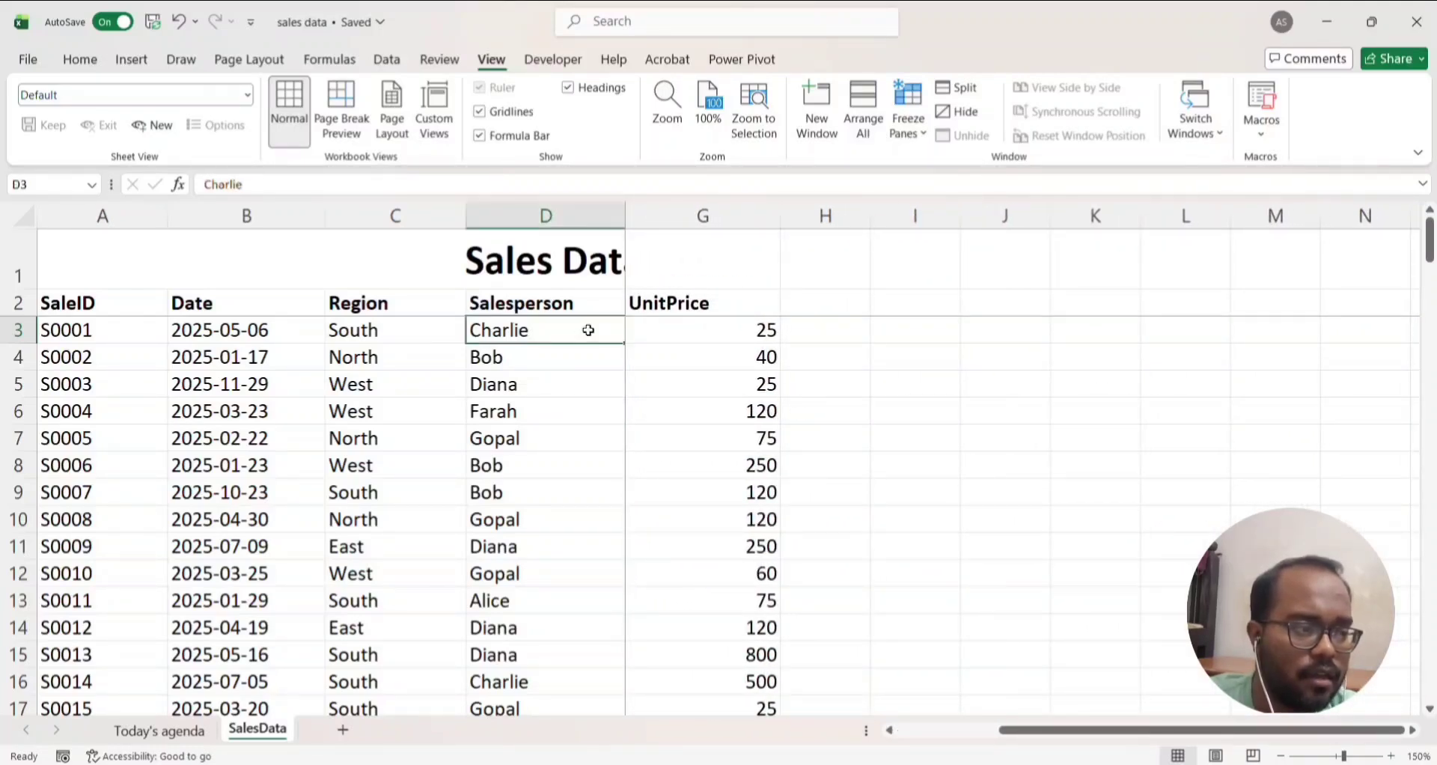
left_click(688, 336)
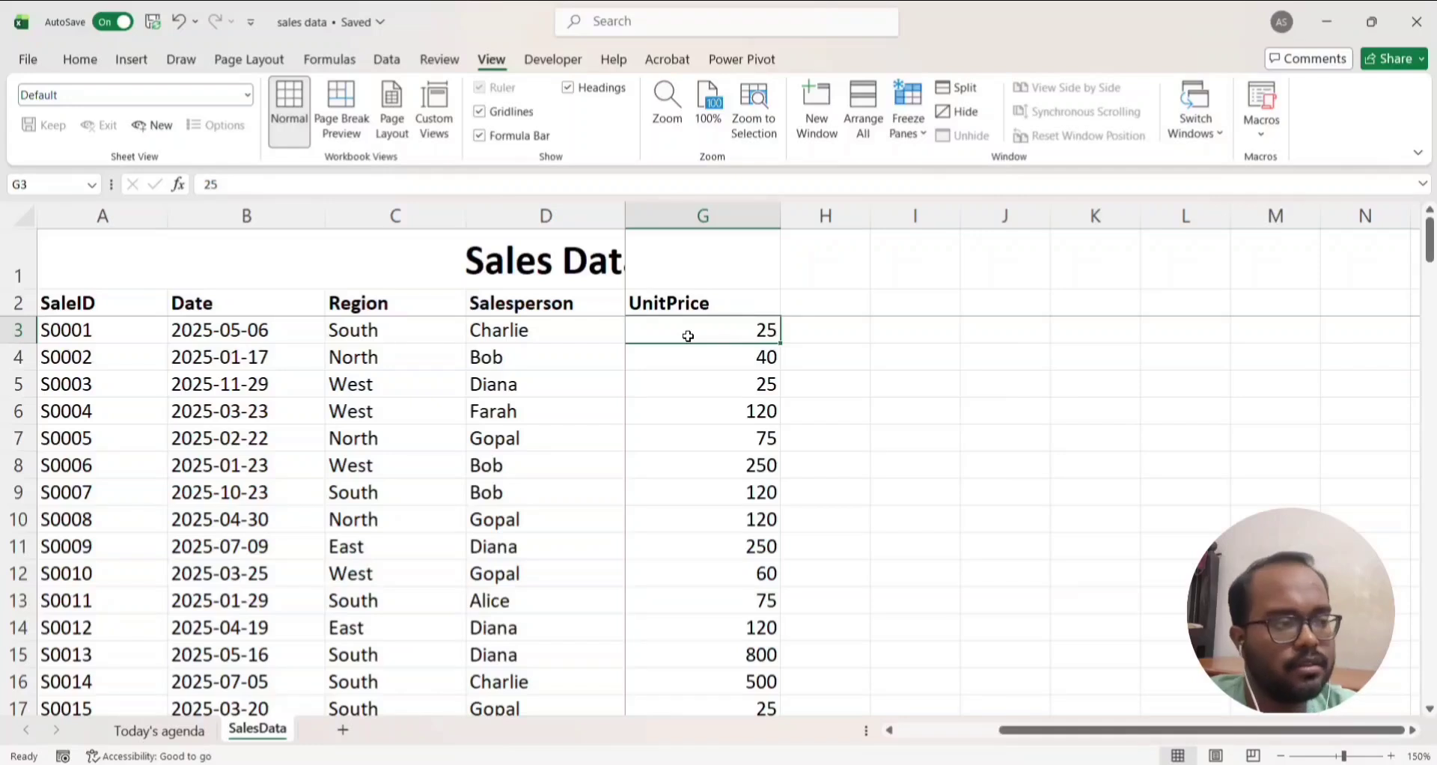
key("ctrl+z")
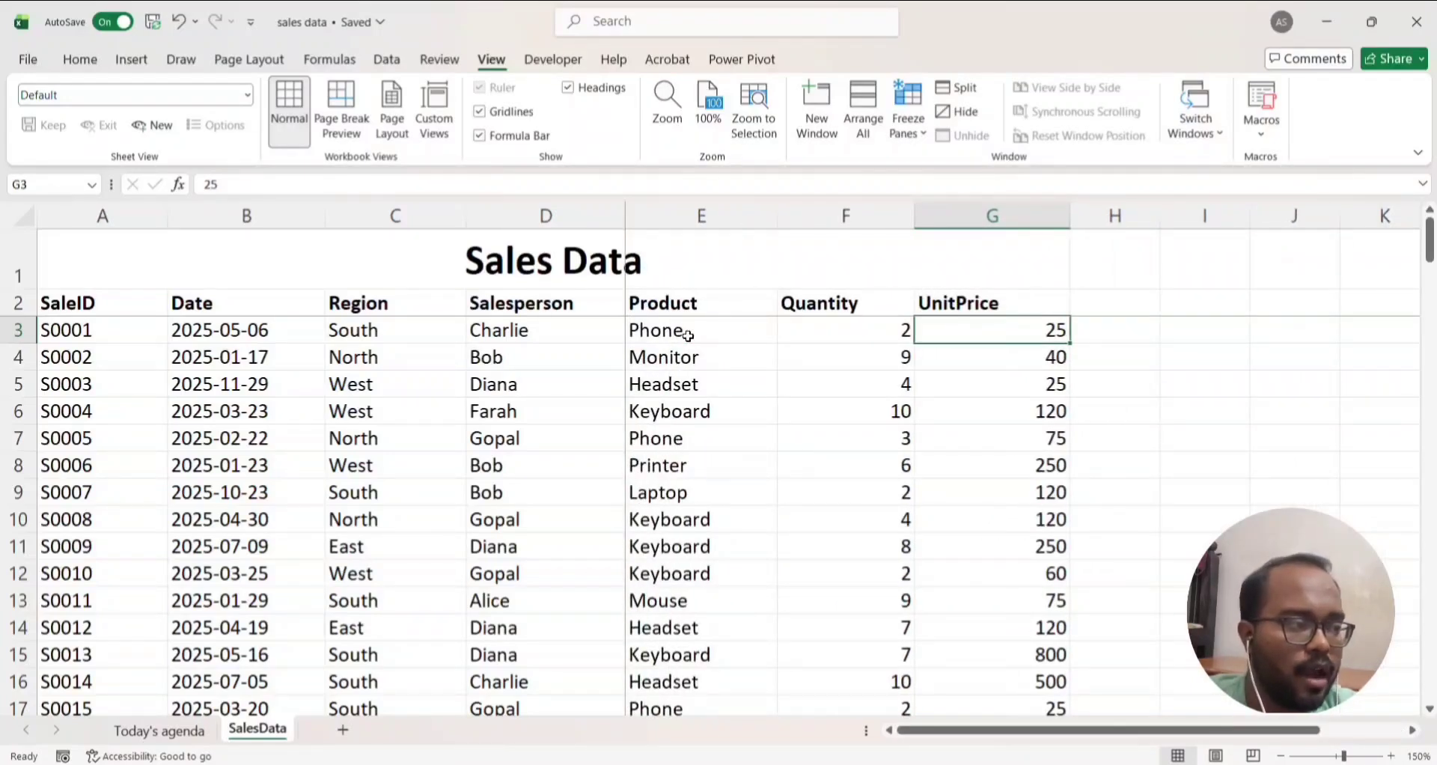
left_click(908, 120)
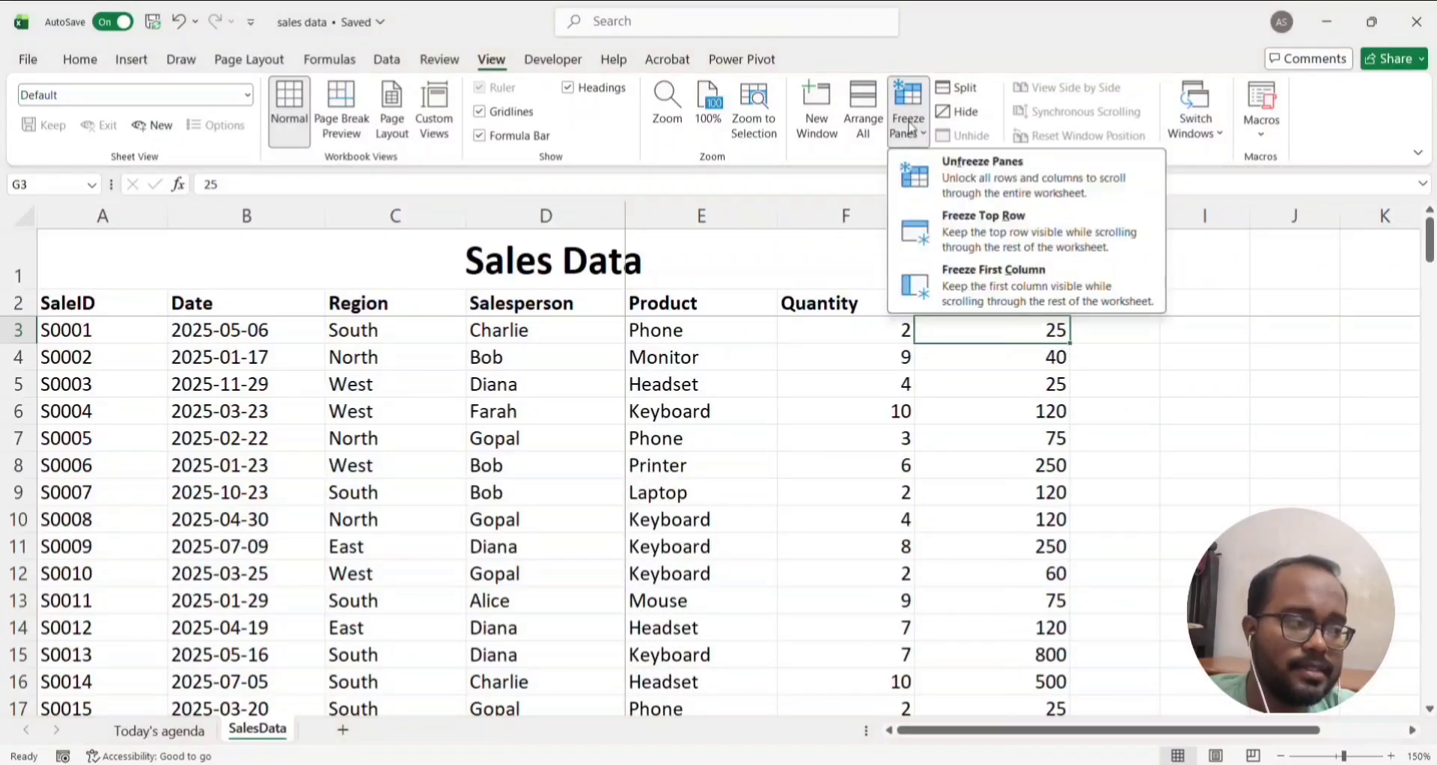
left_click(942, 171)
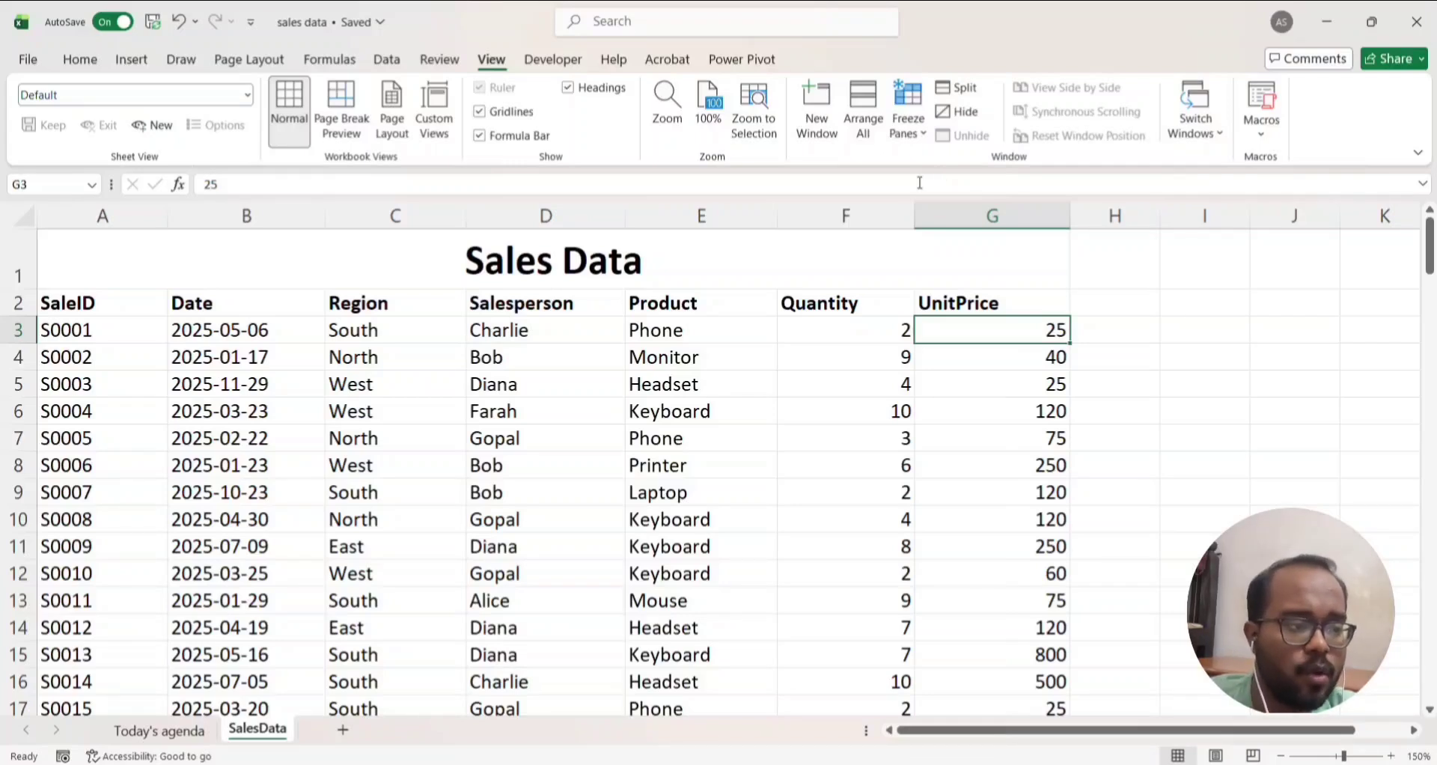
Split the SalesData sheet into four panes at cell D12
left_click(546, 577)
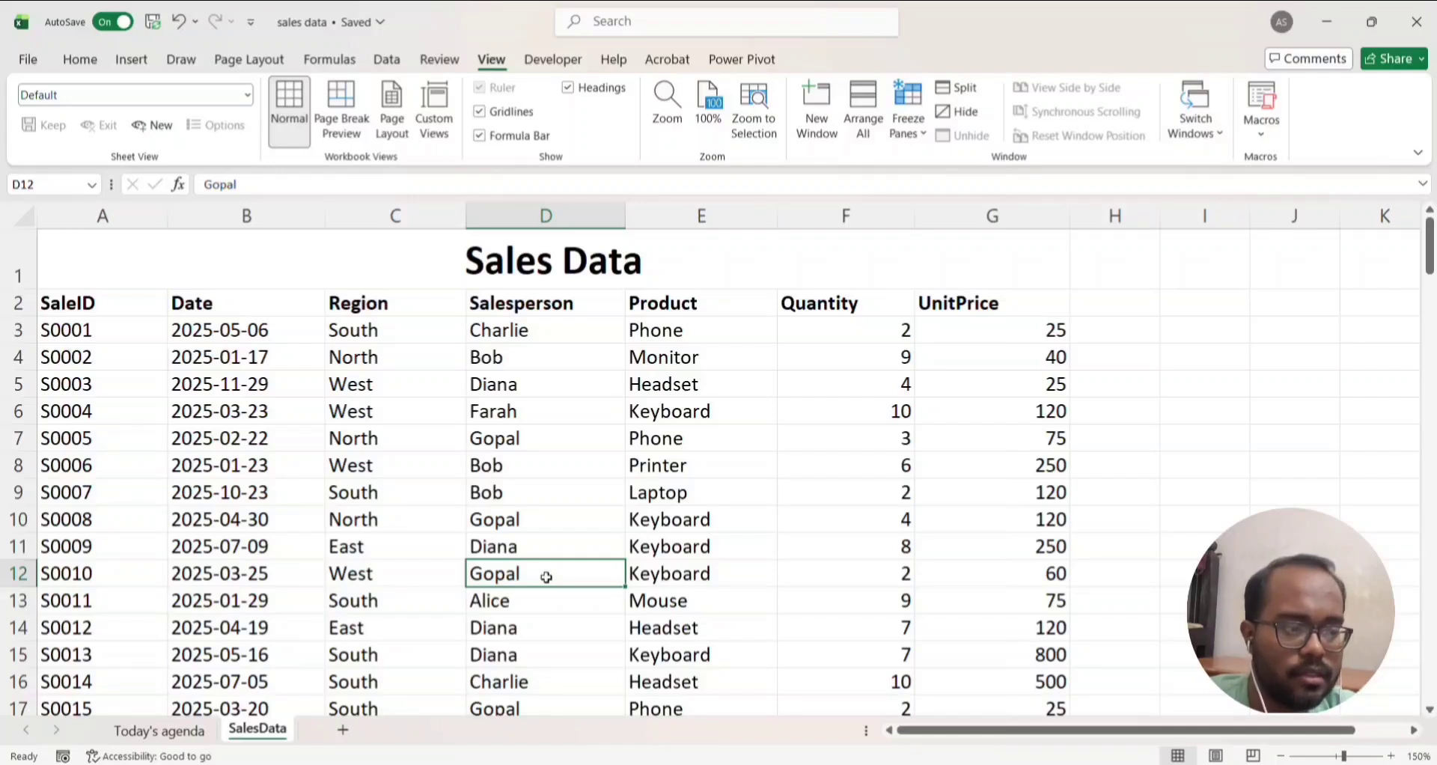
left_click(965, 89)
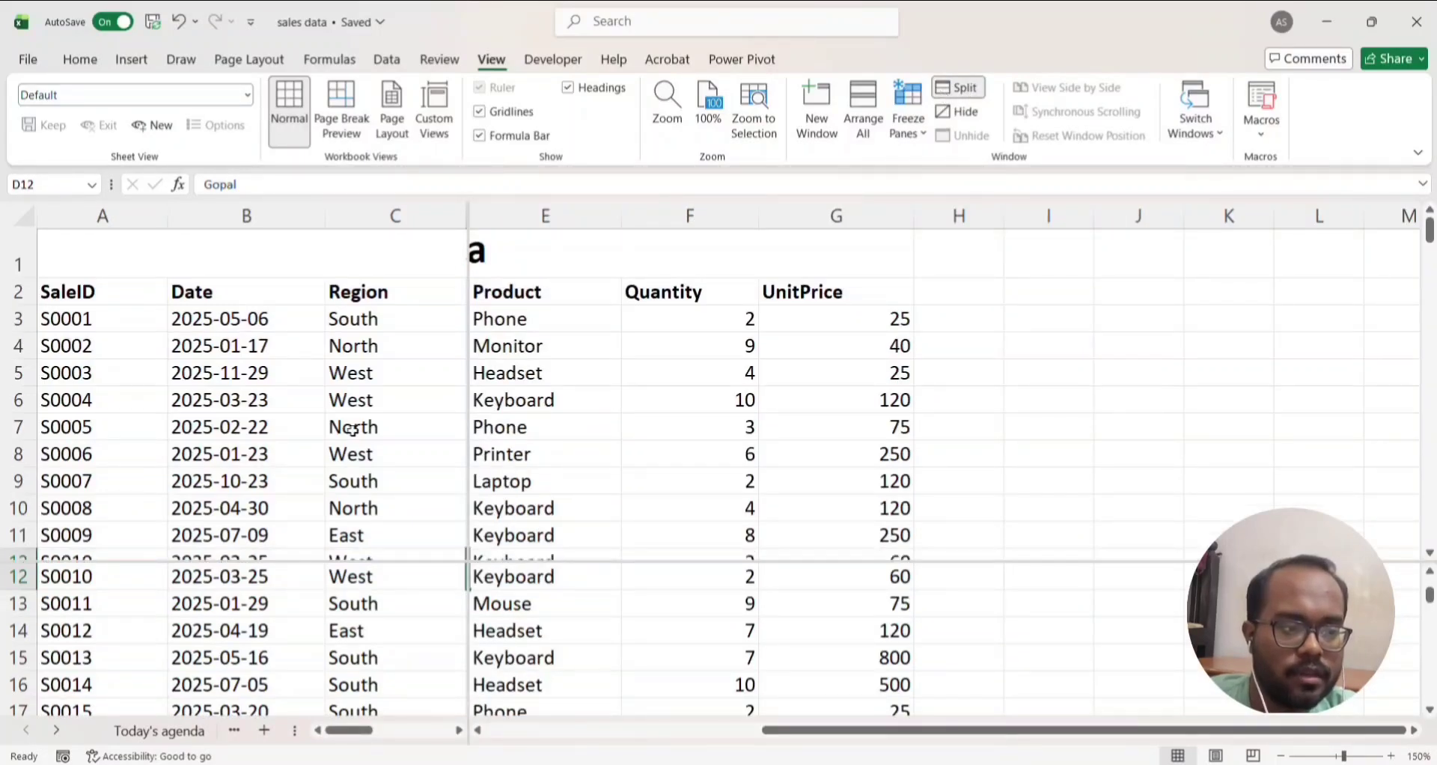
Examine how the rows and columns of the sales table move independently in each of the split panes
scroll(353, 431, "right", 1)
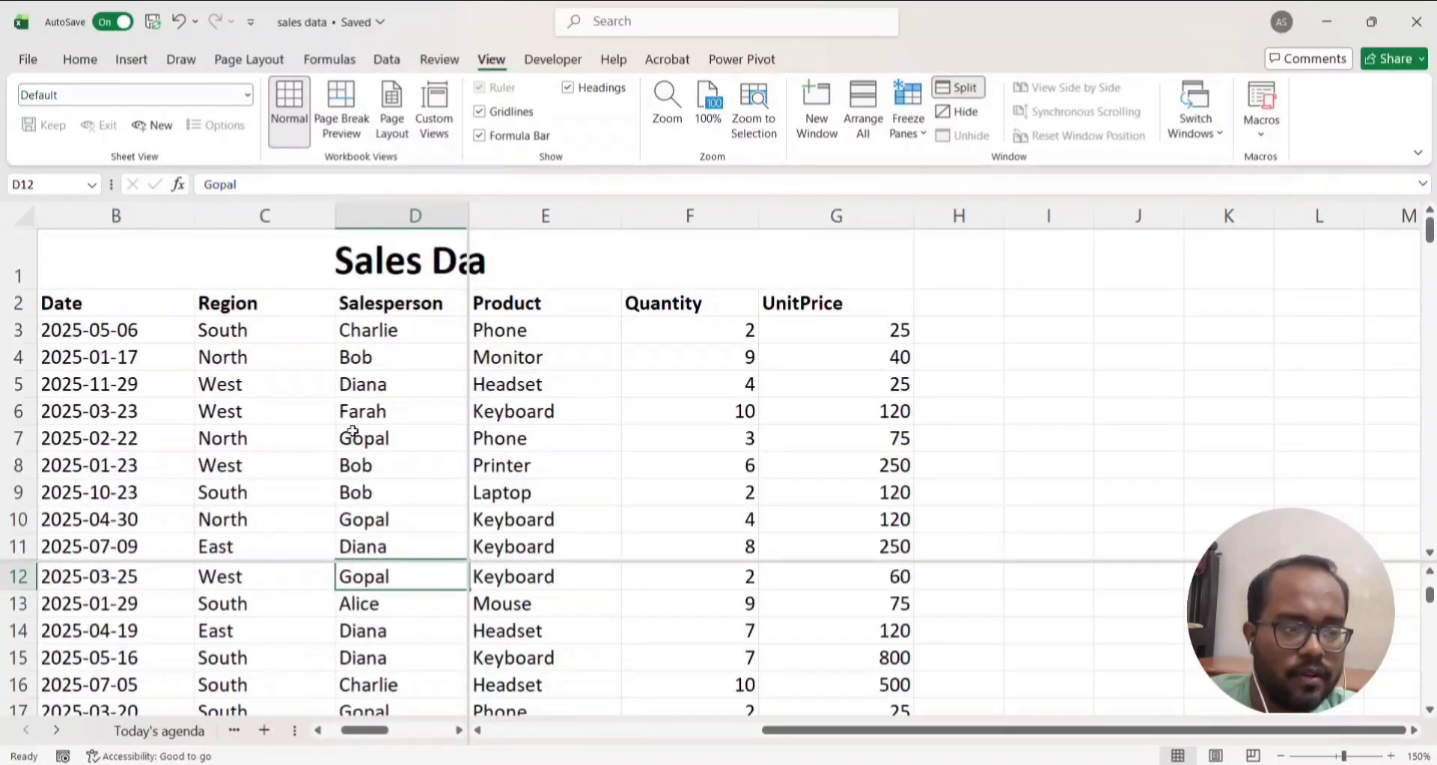
scroll(352, 431, "right", 1)
scroll(352, 431, "left", 2)
scroll(352, 433, "left", 1)
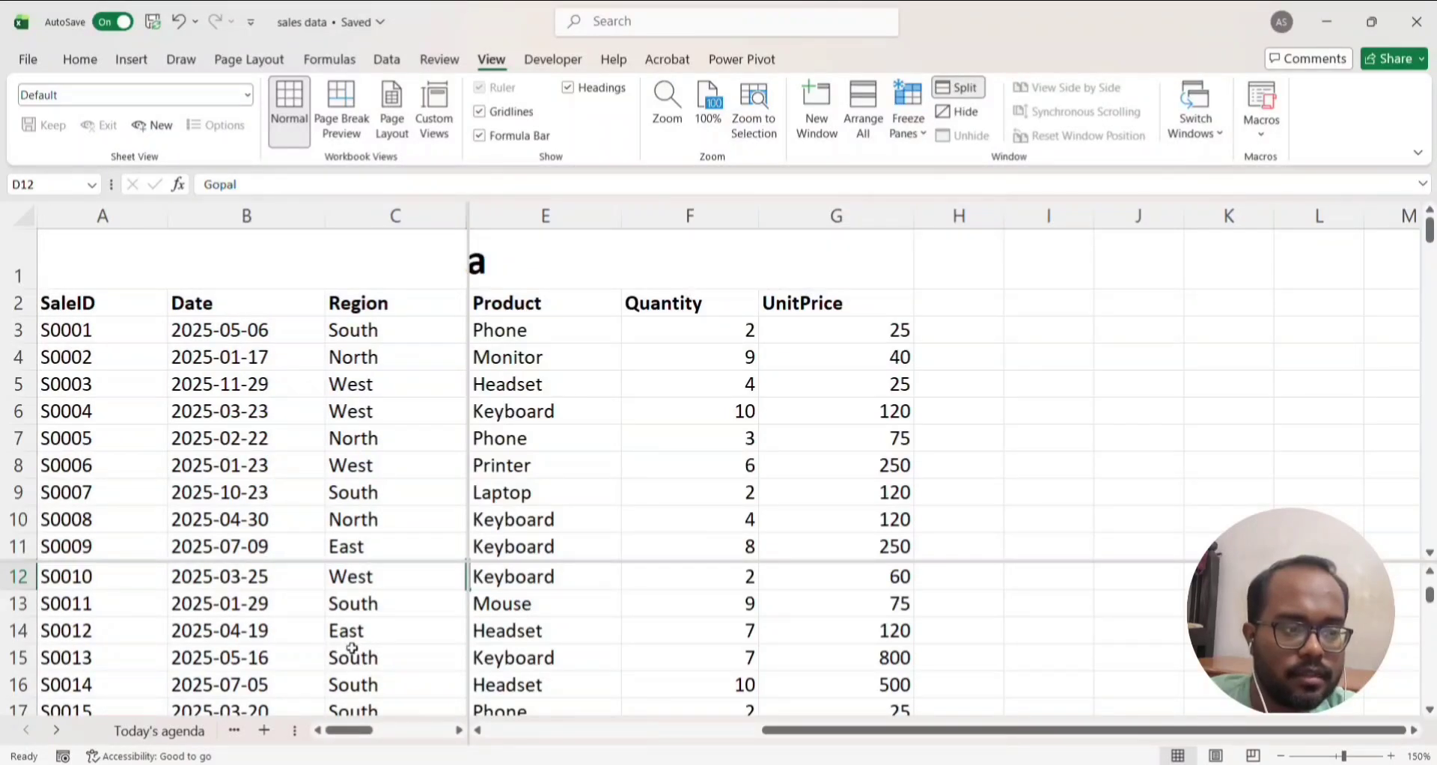
scroll(353, 648, "right", 2)
scroll(379, 452, "left", 2)
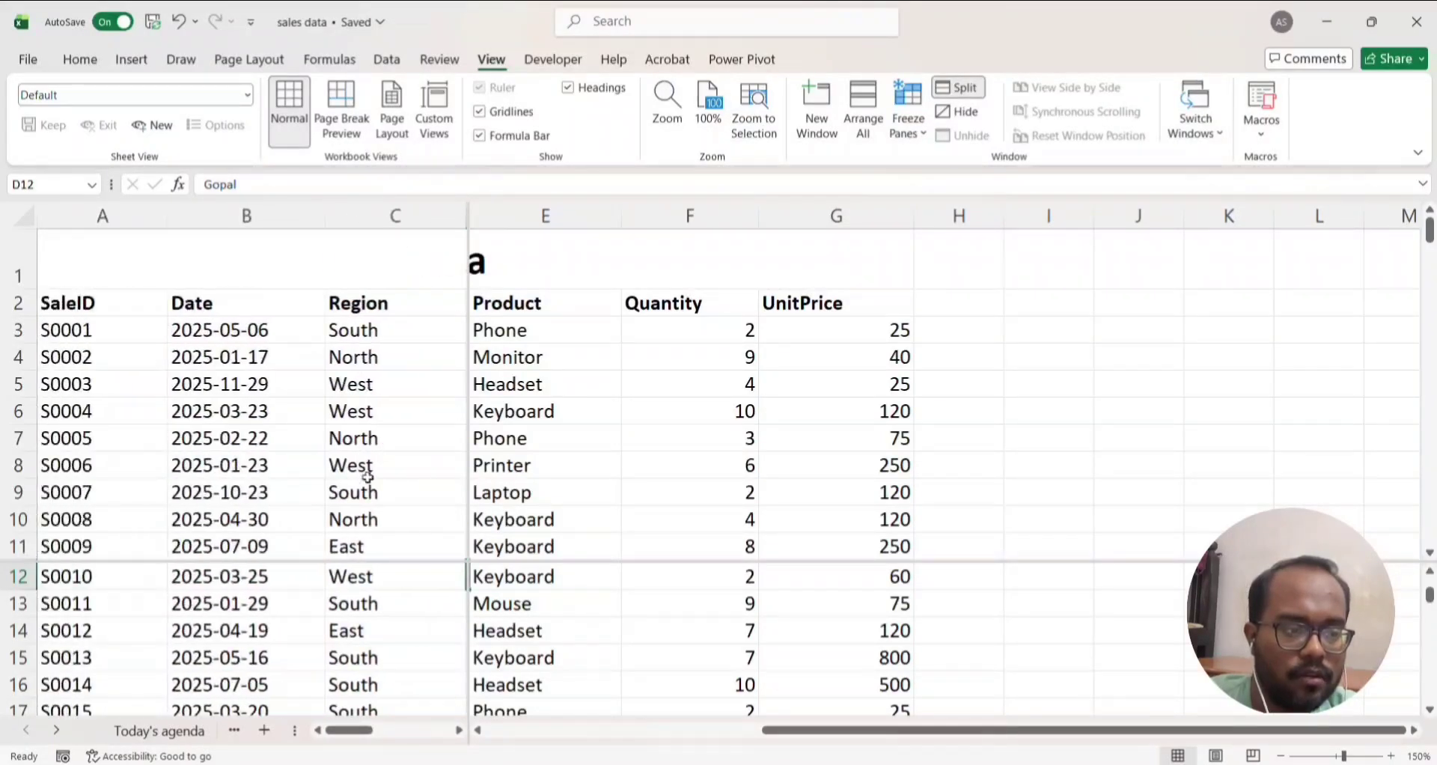
scroll(321, 646, "down", 2)
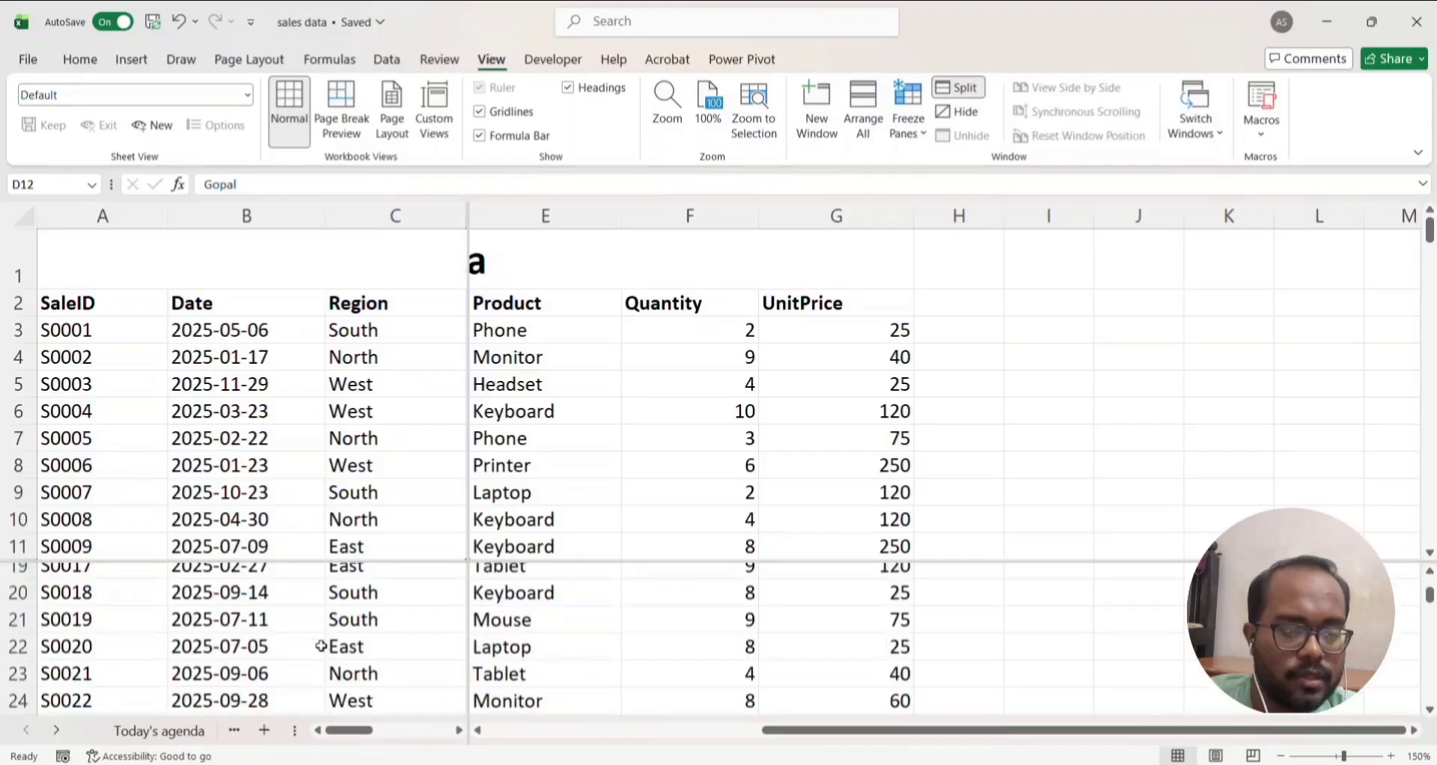
scroll(320, 640, "up", 2)
scroll(320, 642, "right", 2)
scroll(321, 644, "left", 1)
scroll(321, 644, "left", 1)
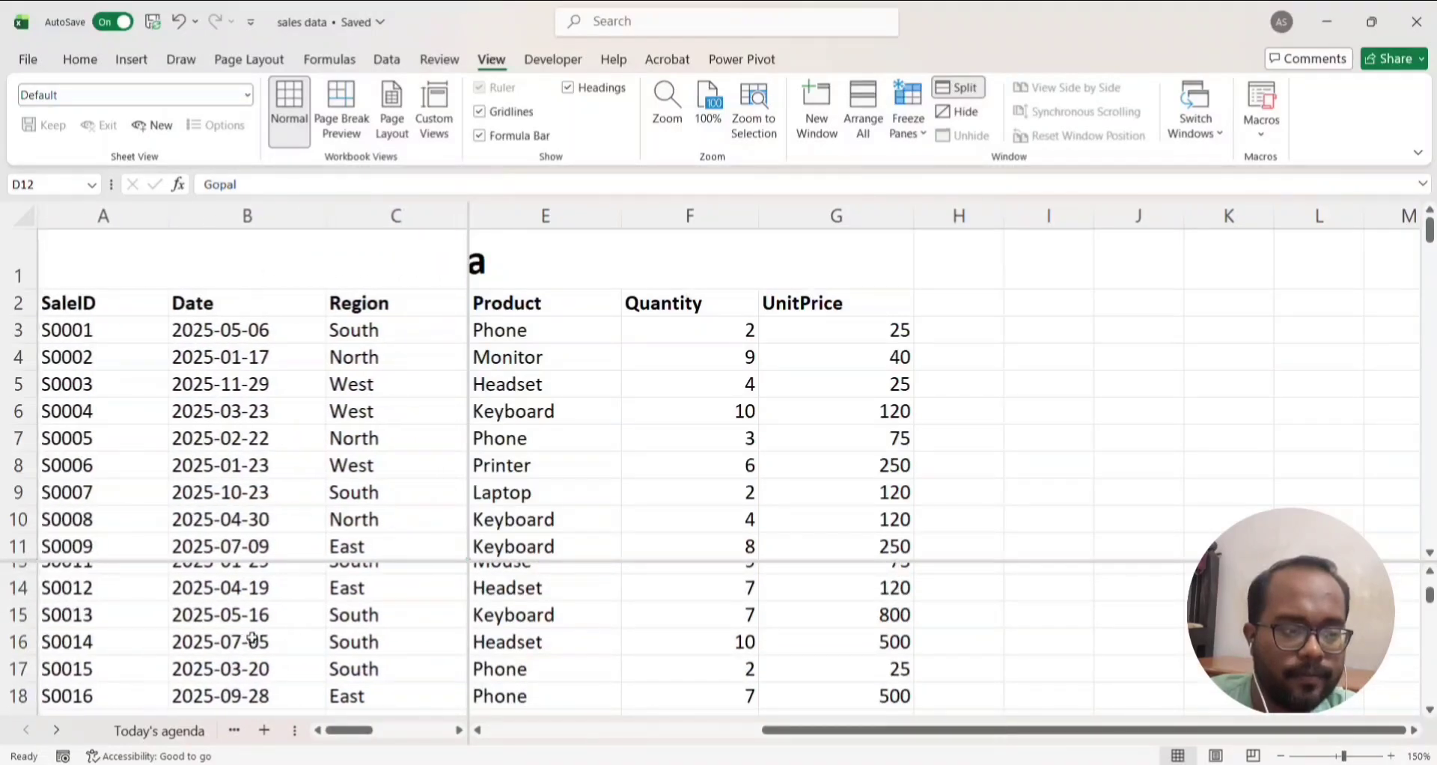
scroll(329, 636, "down", 2)
scroll(337, 632, "up", 2)
scroll(353, 625, "right", 1)
scroll(354, 625, "left", 1)
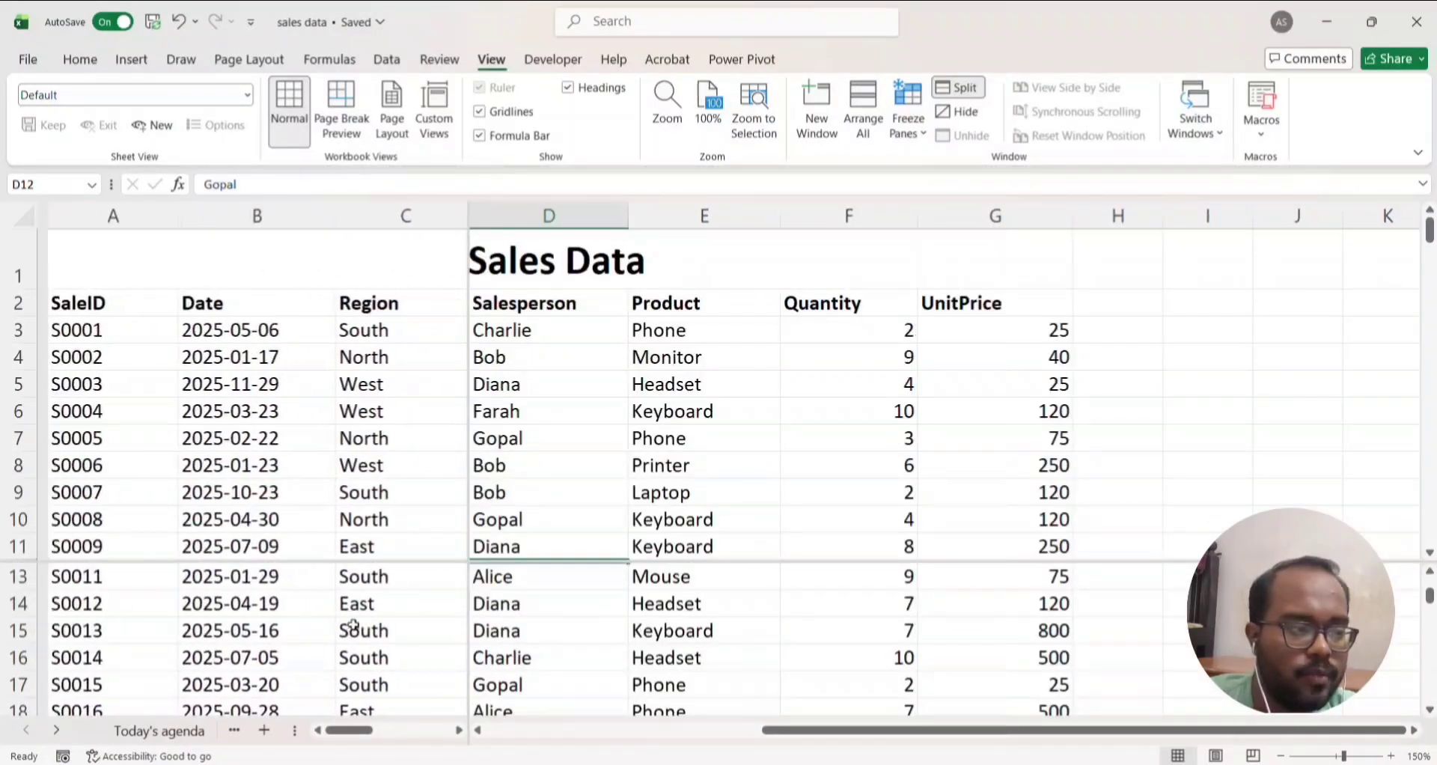
scroll(632, 393, "right", 3)
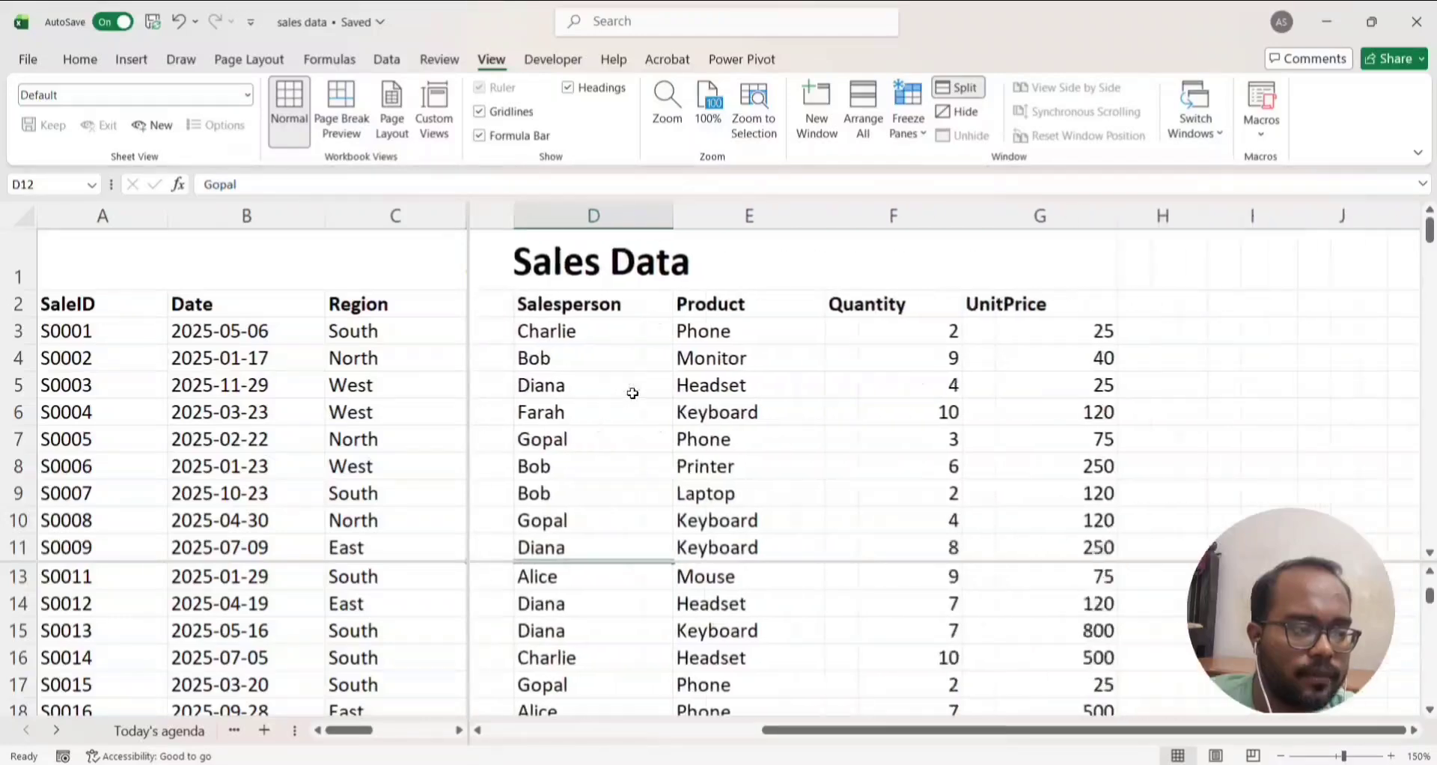
scroll(633, 393, "left", 2)
scroll(633, 393, "right", 1)
scroll(632, 393, "right", 3)
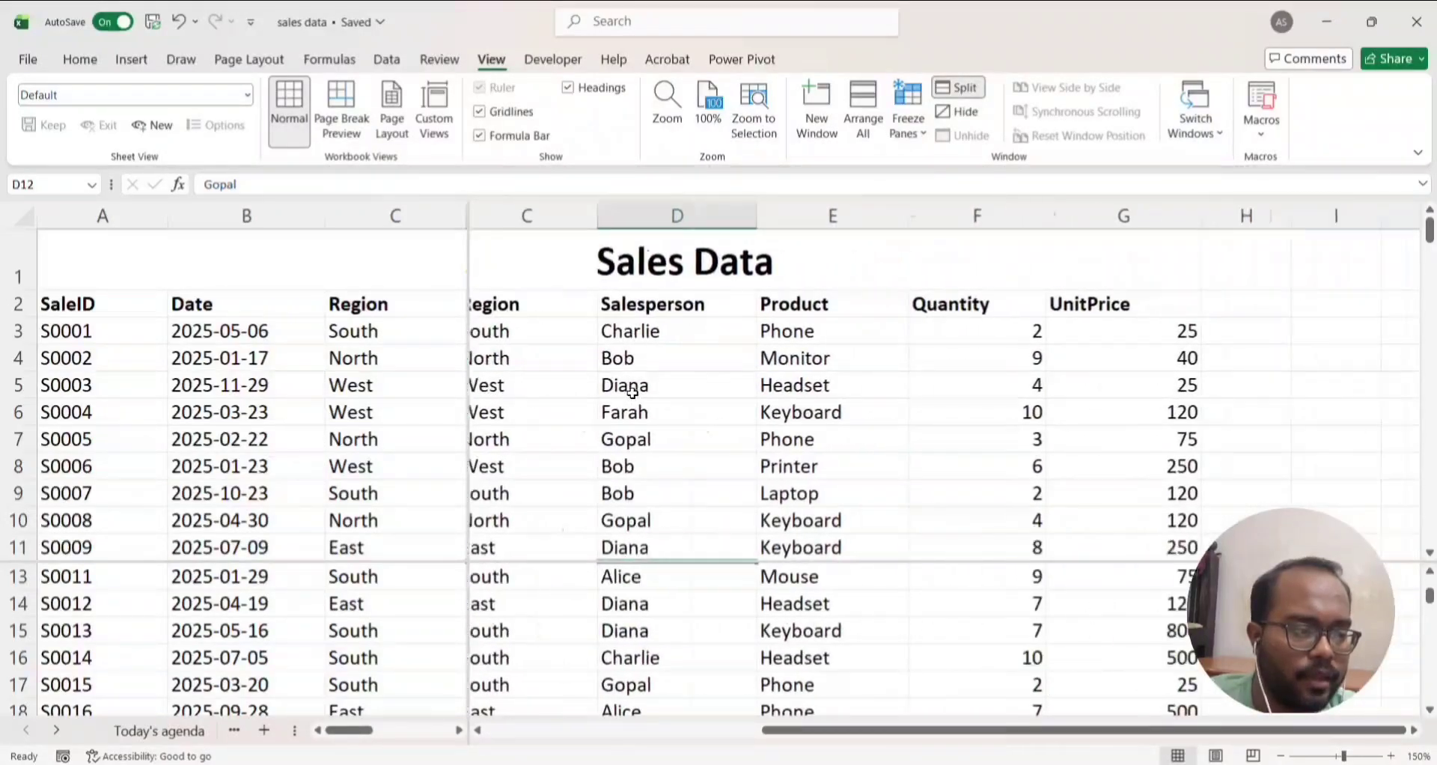
scroll(734, 598, "down", 2)
scroll(736, 600, "up", 3)
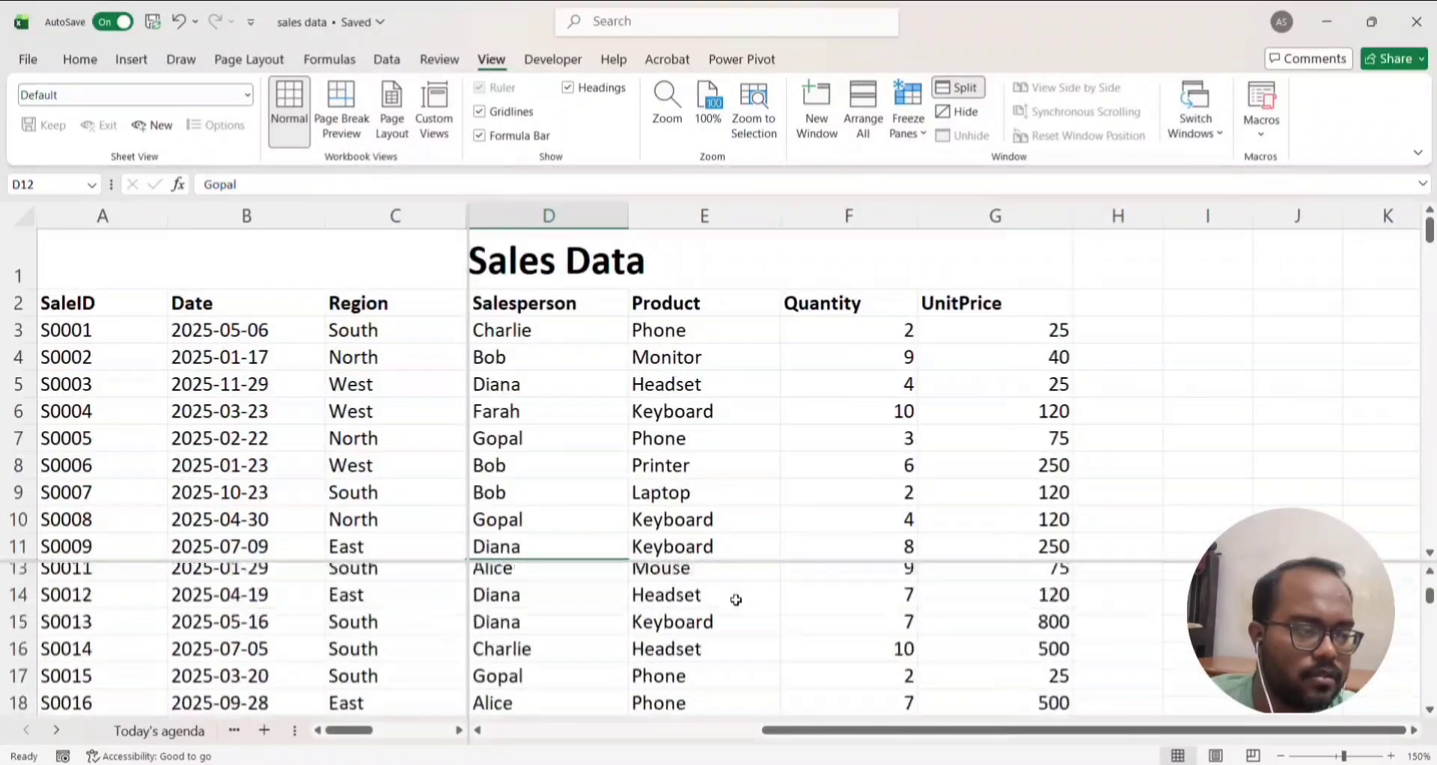
scroll(722, 638, "left", 3)
scroll(721, 639, "right", 2)
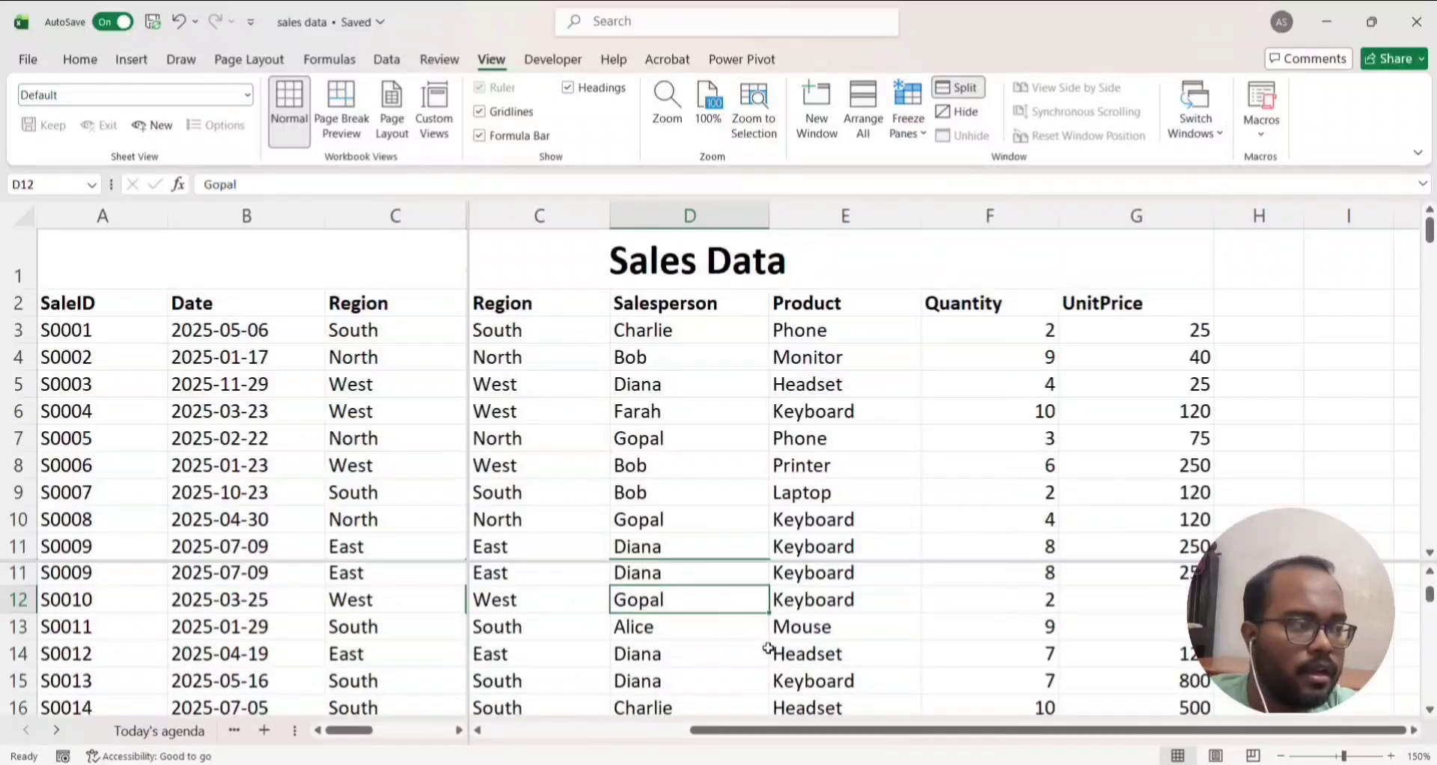
scroll(767, 644, "up", 2)
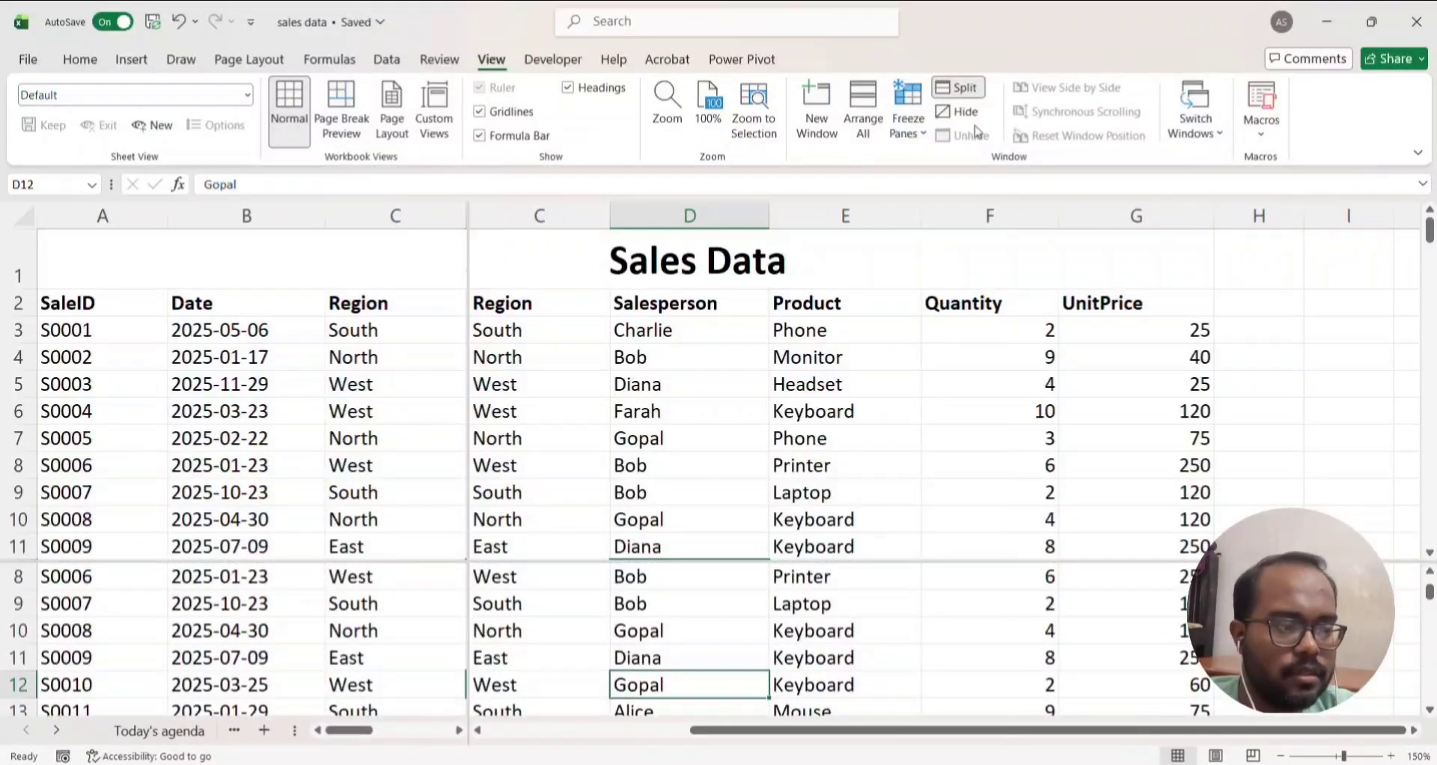
Remove the split from the SalesData sheet and select header cell A2
left_click(965, 89)
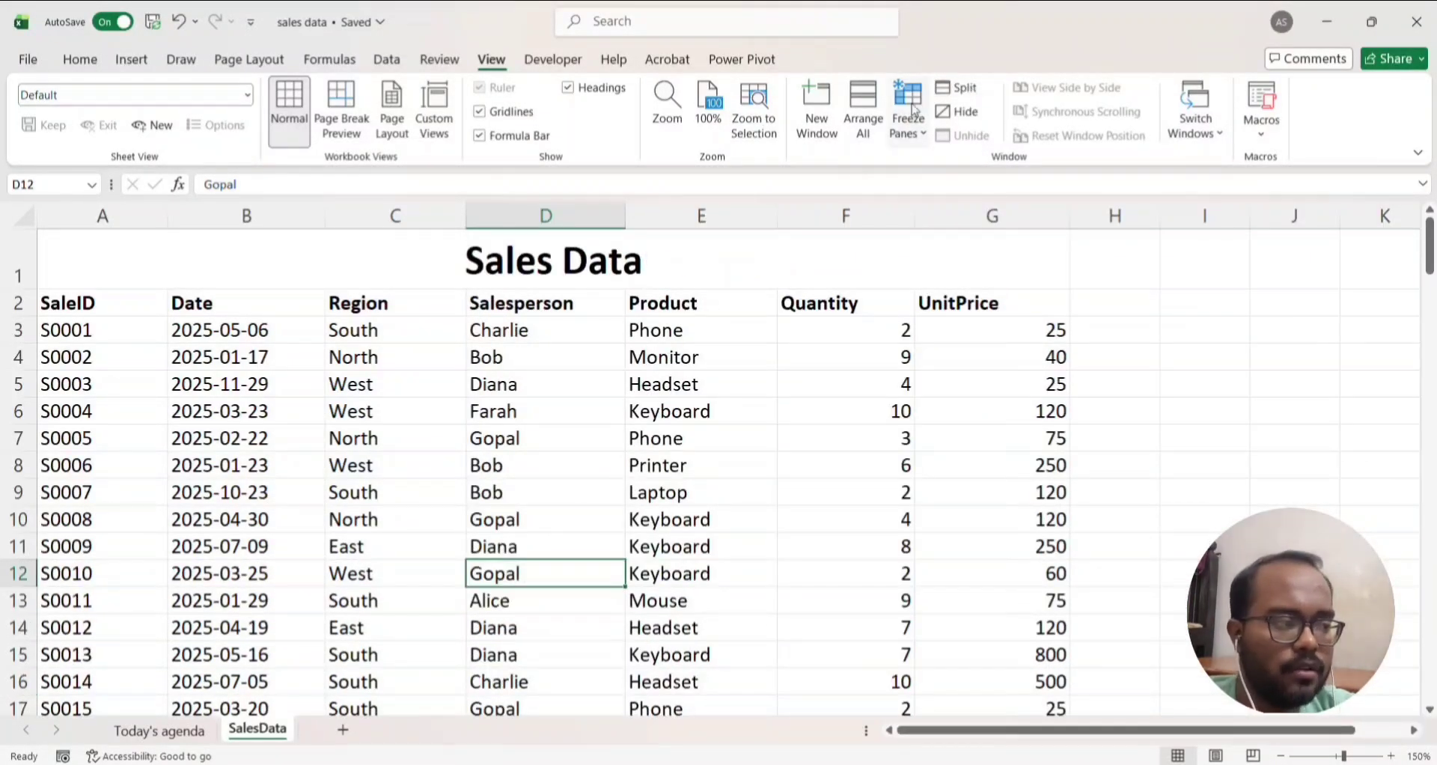
left_click(139, 311)
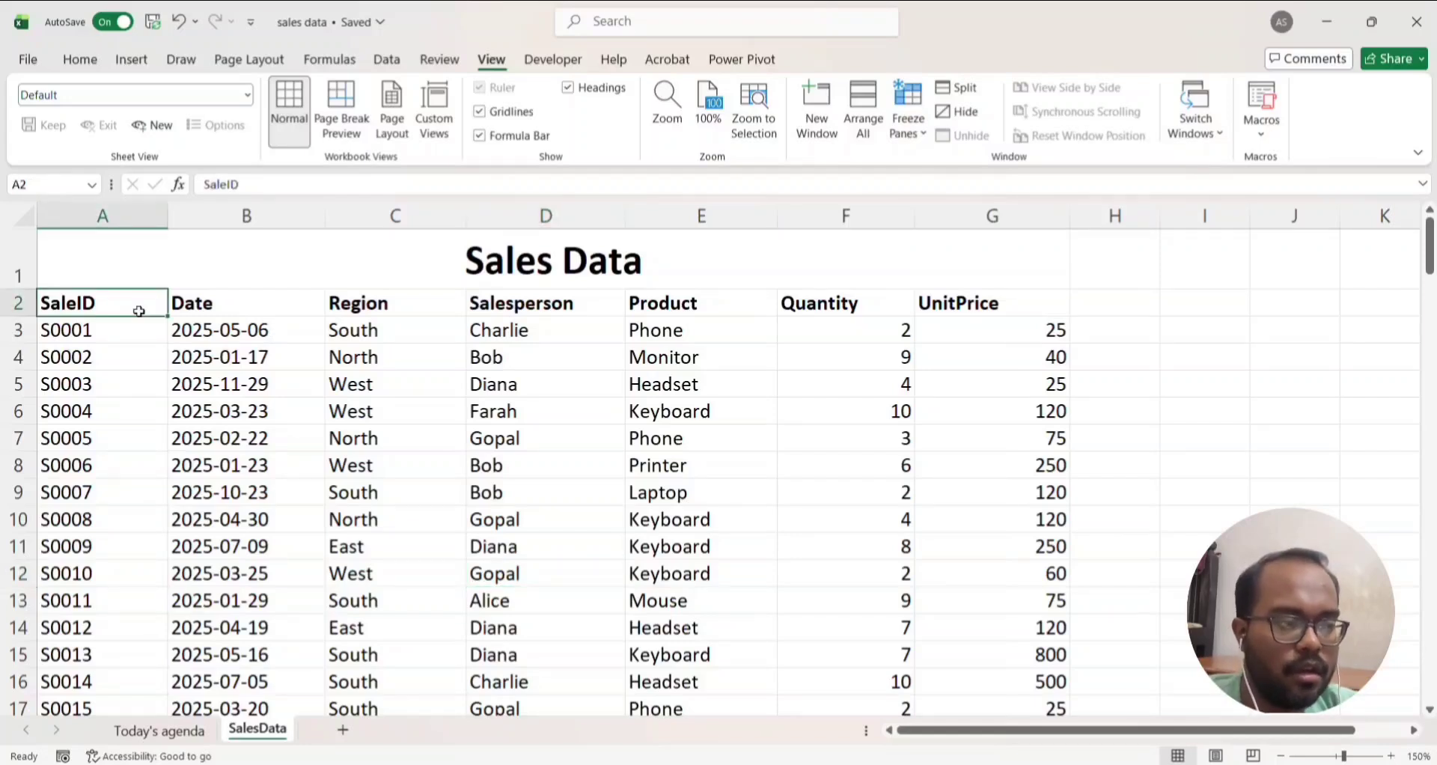
Fill cell A5 of the Today's agenda sheet green to mark freeze panes and split screen as completed, and return to SalesData
left_click(158, 730)
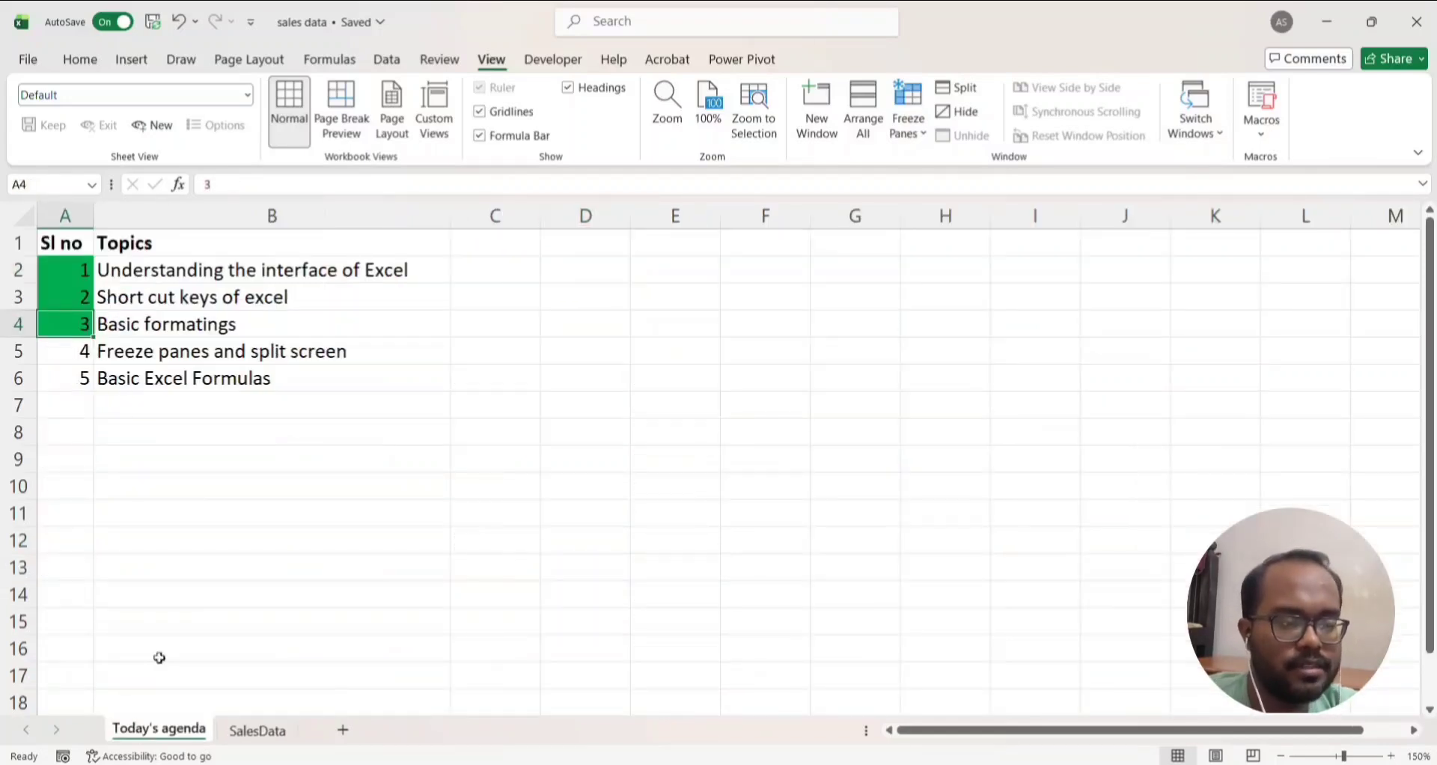
left_click(71, 352)
left_click(72, 64)
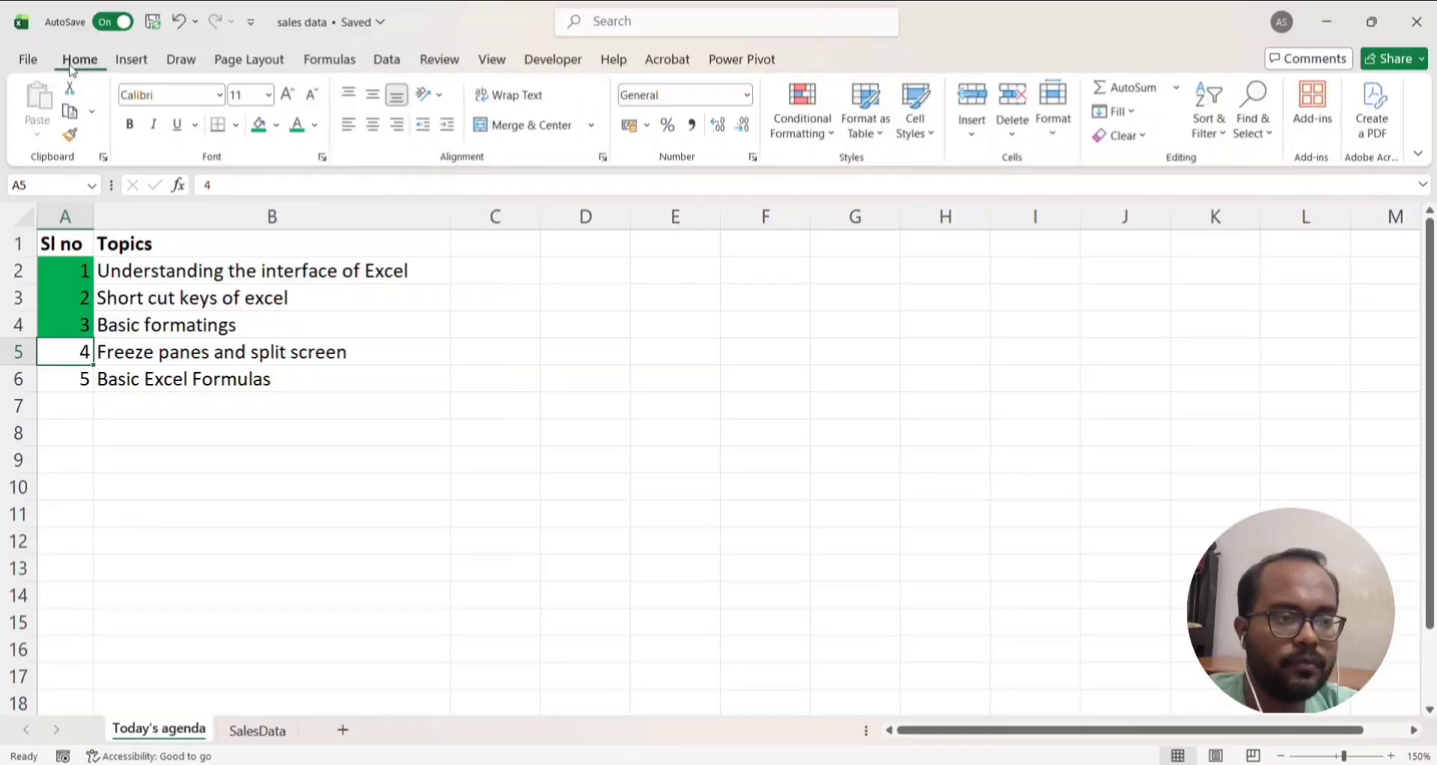
left_click(259, 125)
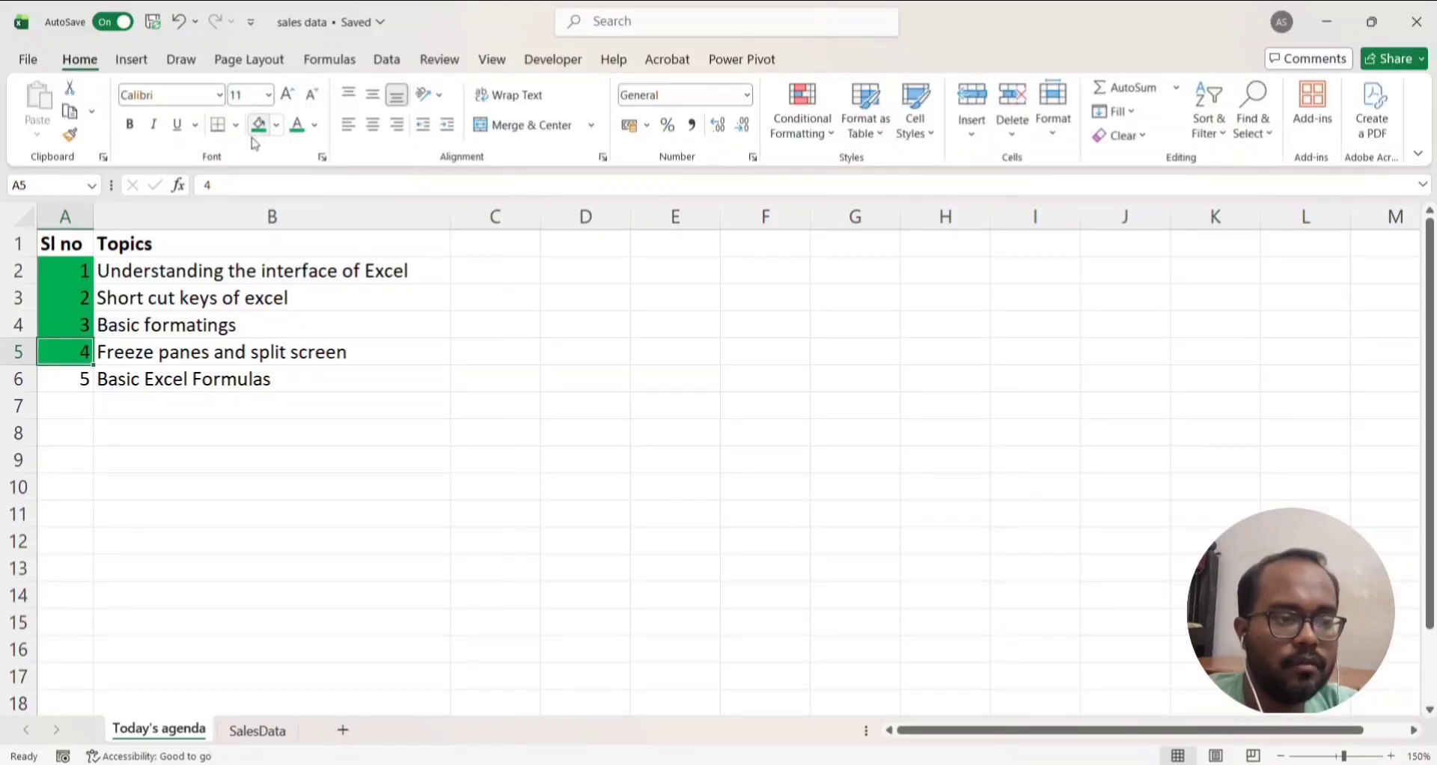
left_click(271, 734)
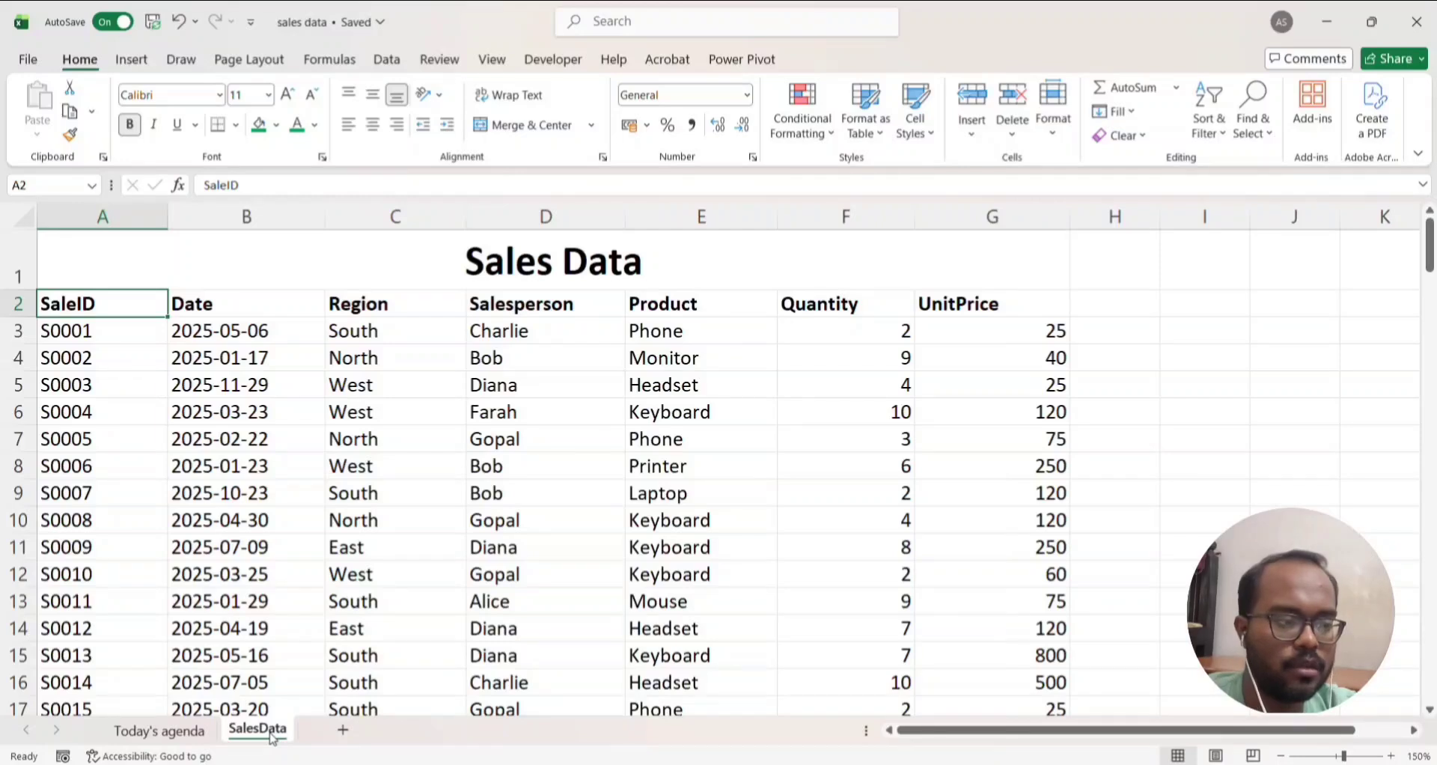
Add the first two unit prices in cell I3 with the formula =G3+G4
left_click(1195, 327)
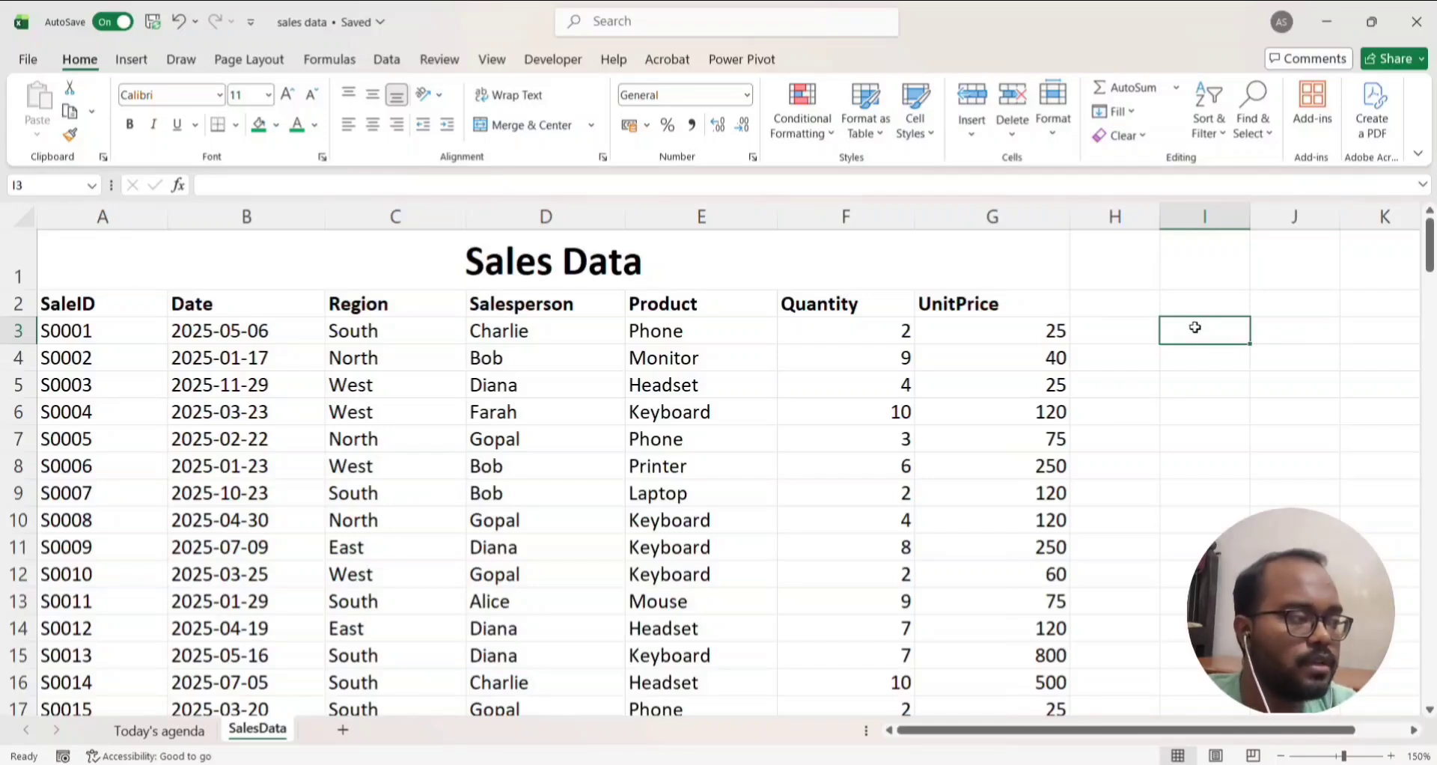
type("=")
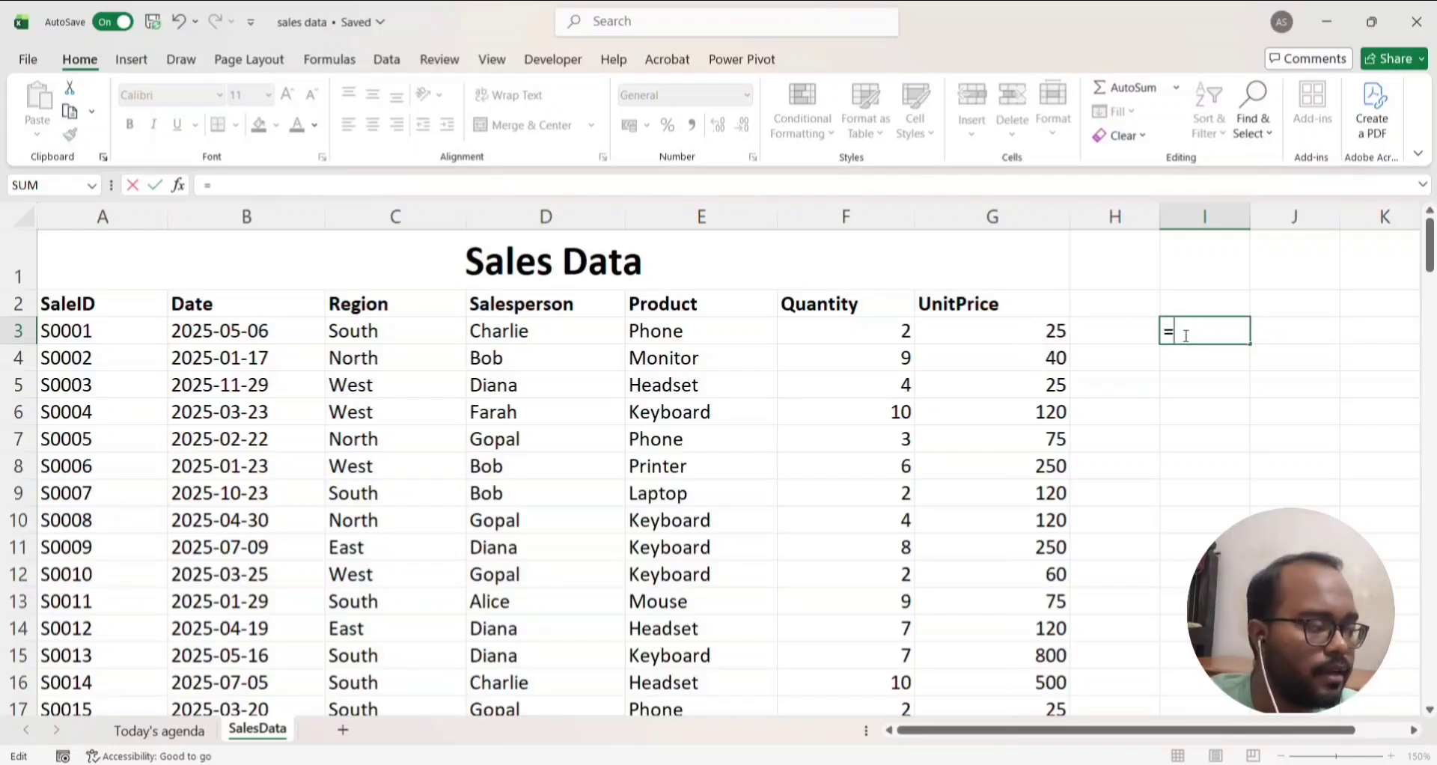
left_click(1039, 327)
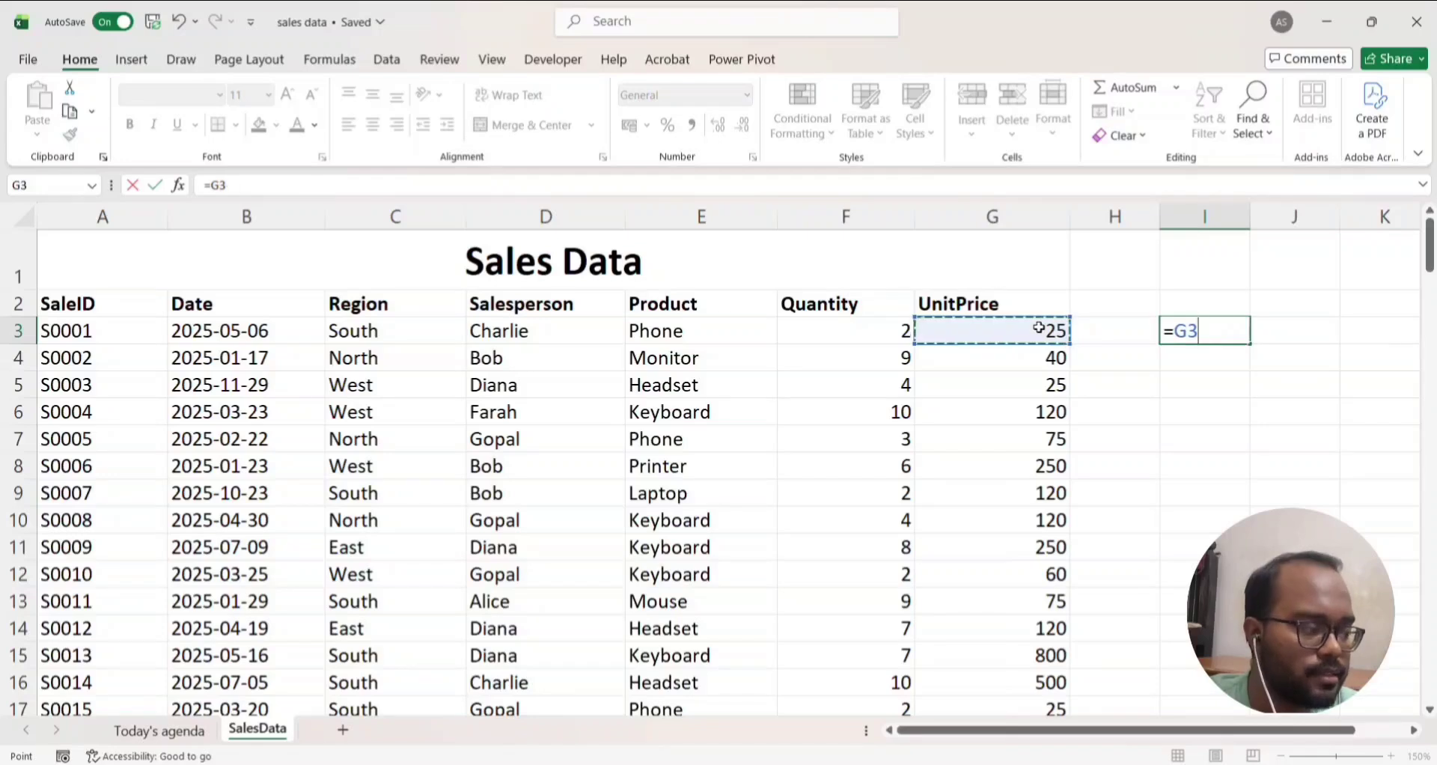
type("+")
left_click(1031, 355)
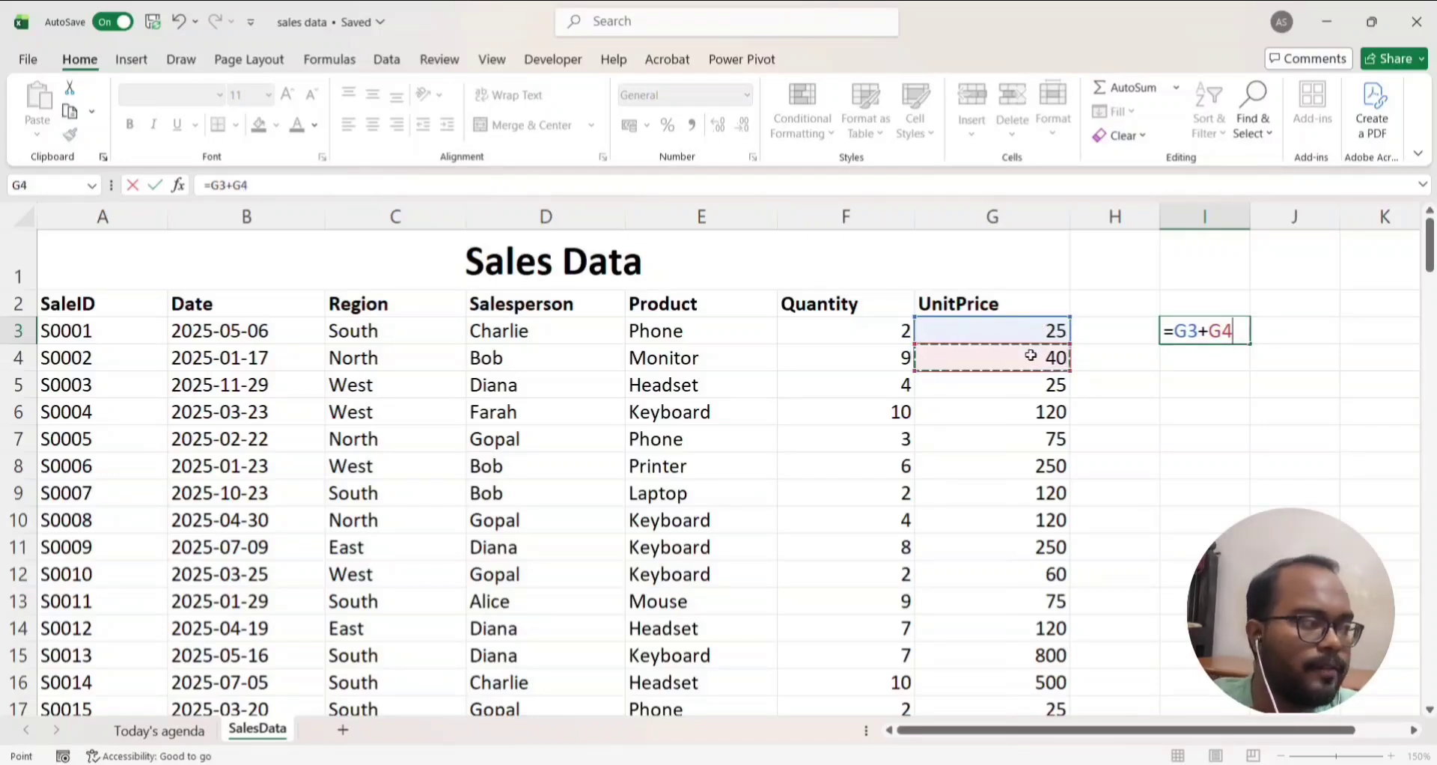
key("Return")
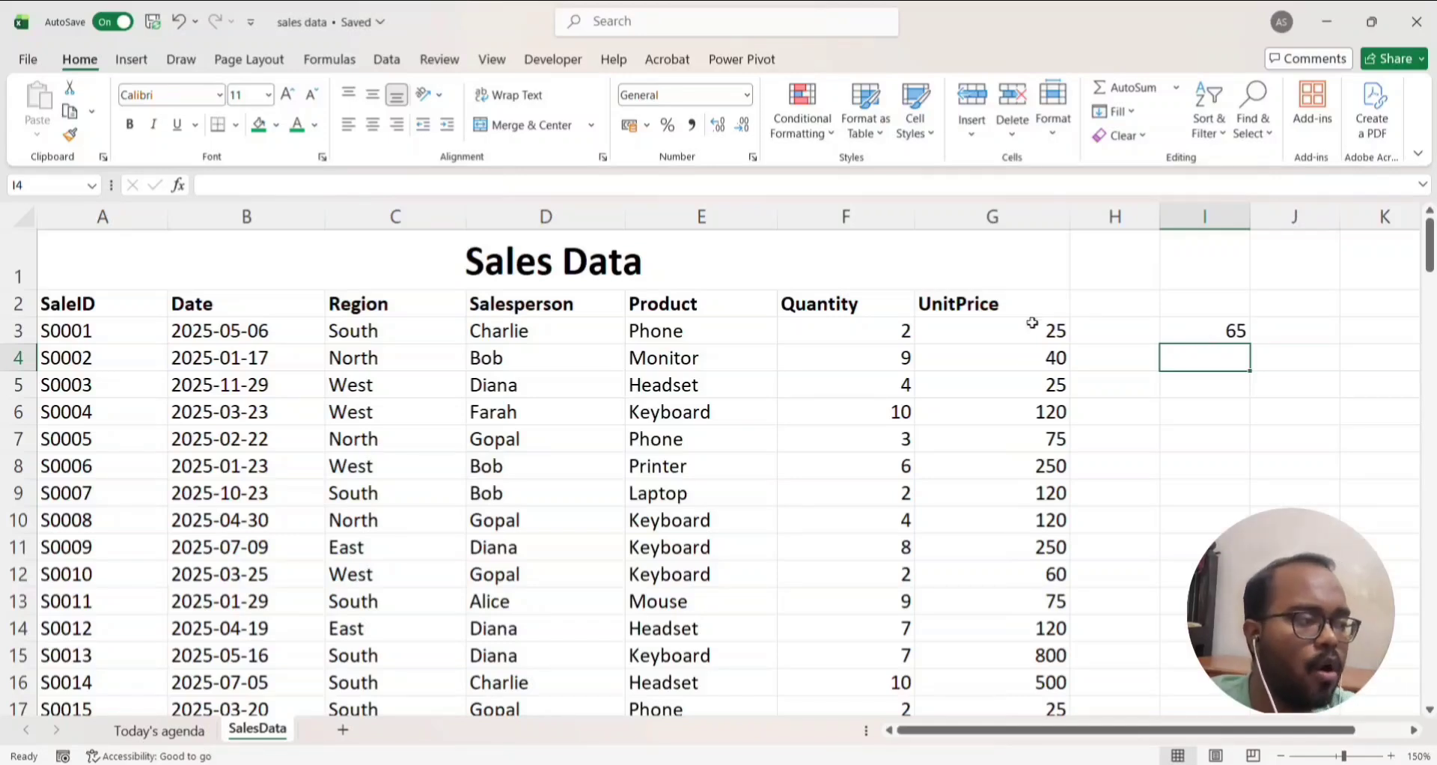
Select all UnitPrice values from G3 down to the last row to check the range's extent, and return to G3
left_click(997, 333)
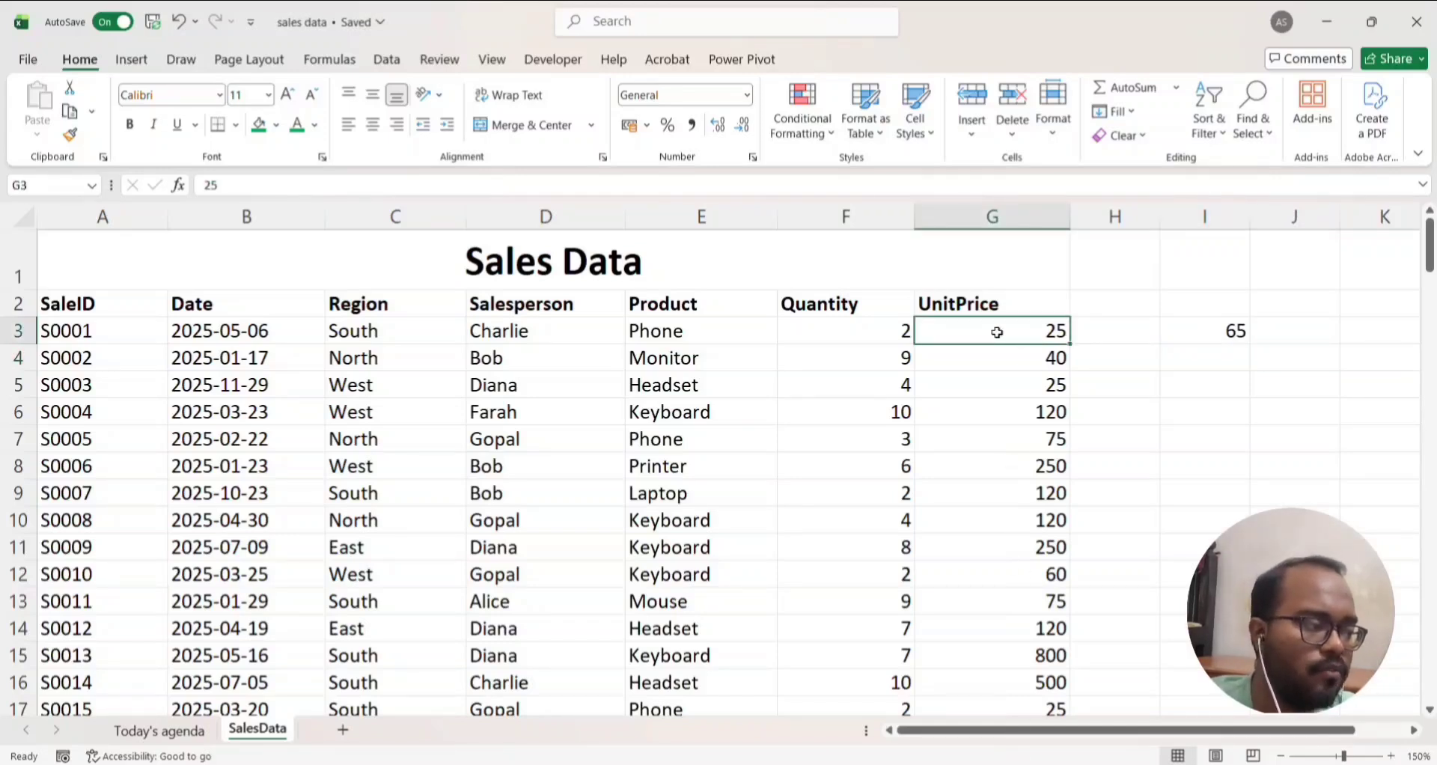
key("ctrl+shift+Down")
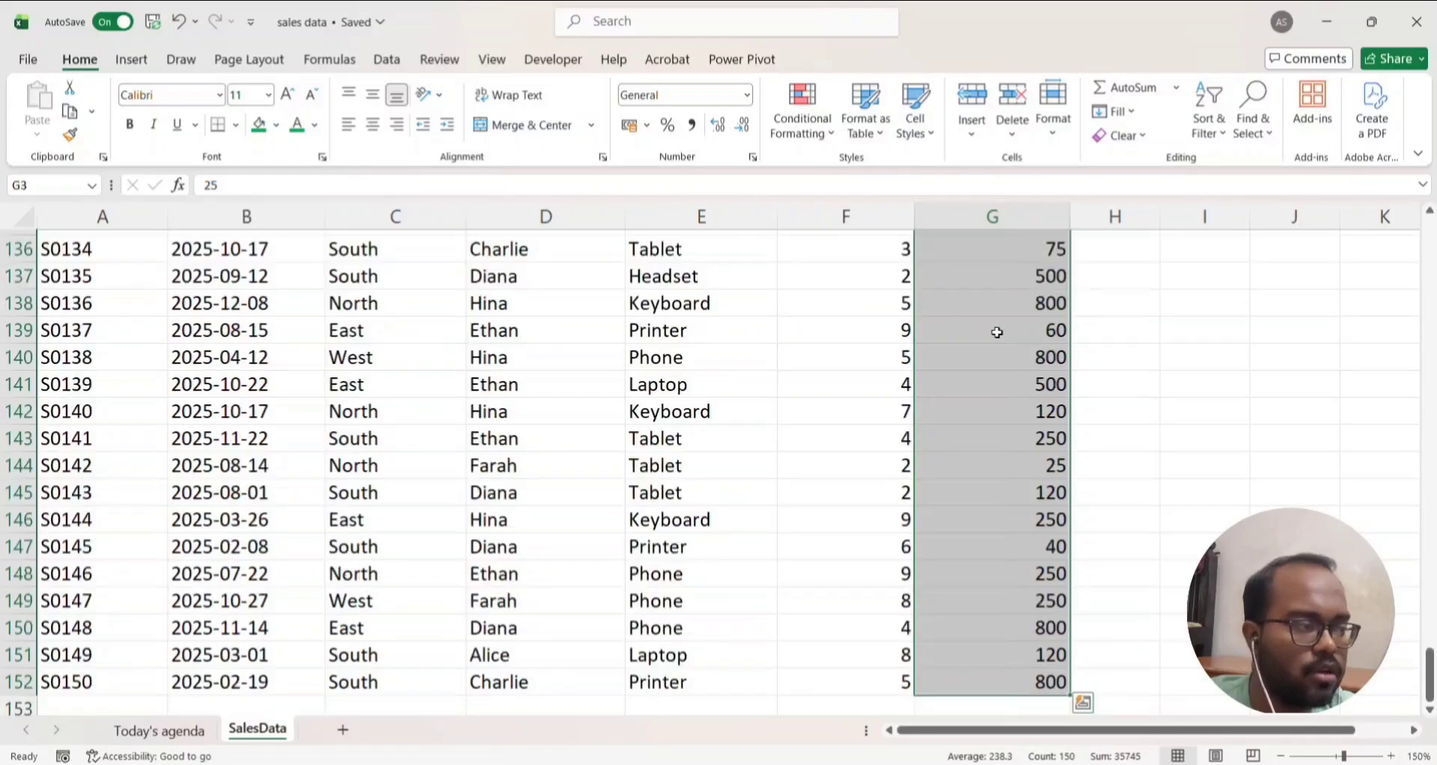
scroll(997, 332, "up", 20)
left_click(1015, 323)
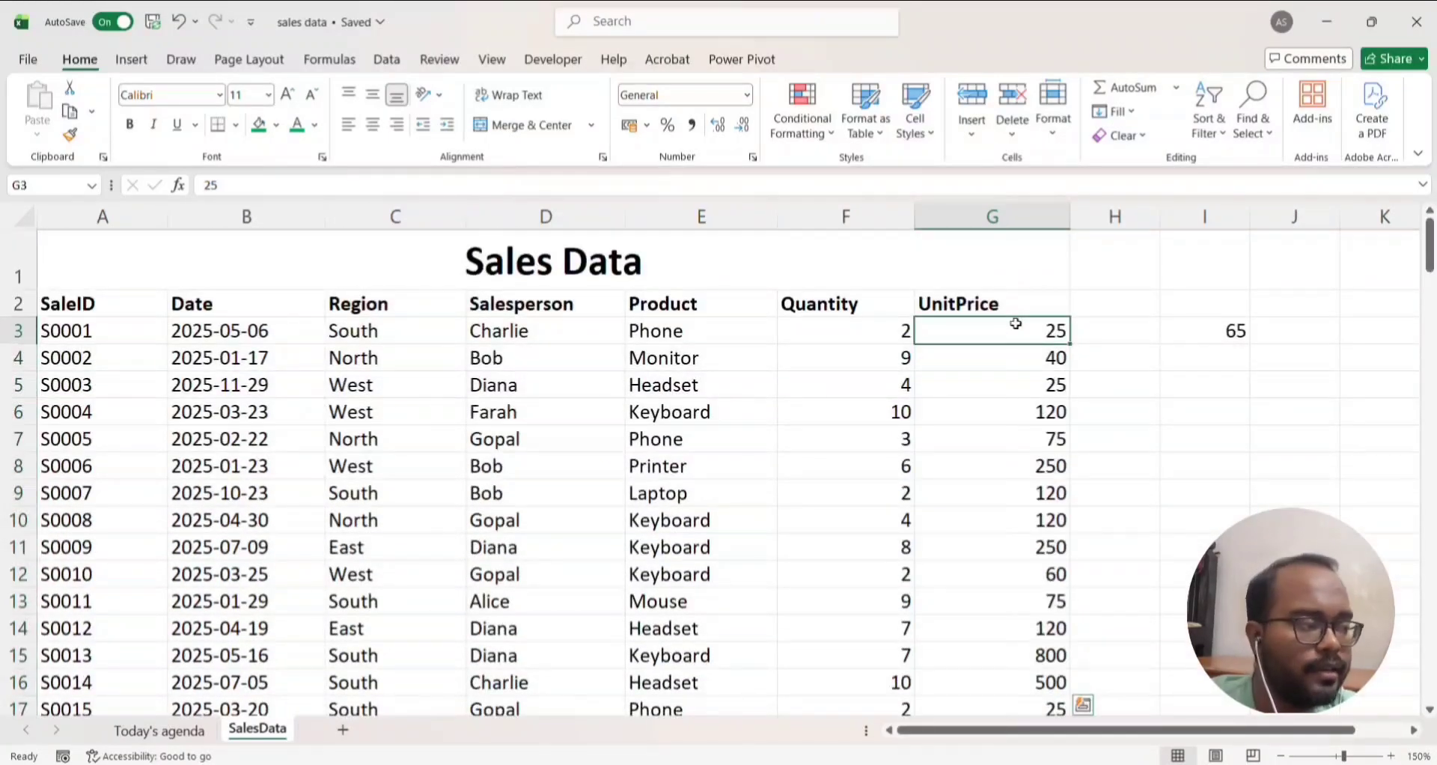
Replace the formula in cell I3 with a SUM of all UnitPrice values, G3:G152, and check the result cell
double_click(1213, 334)
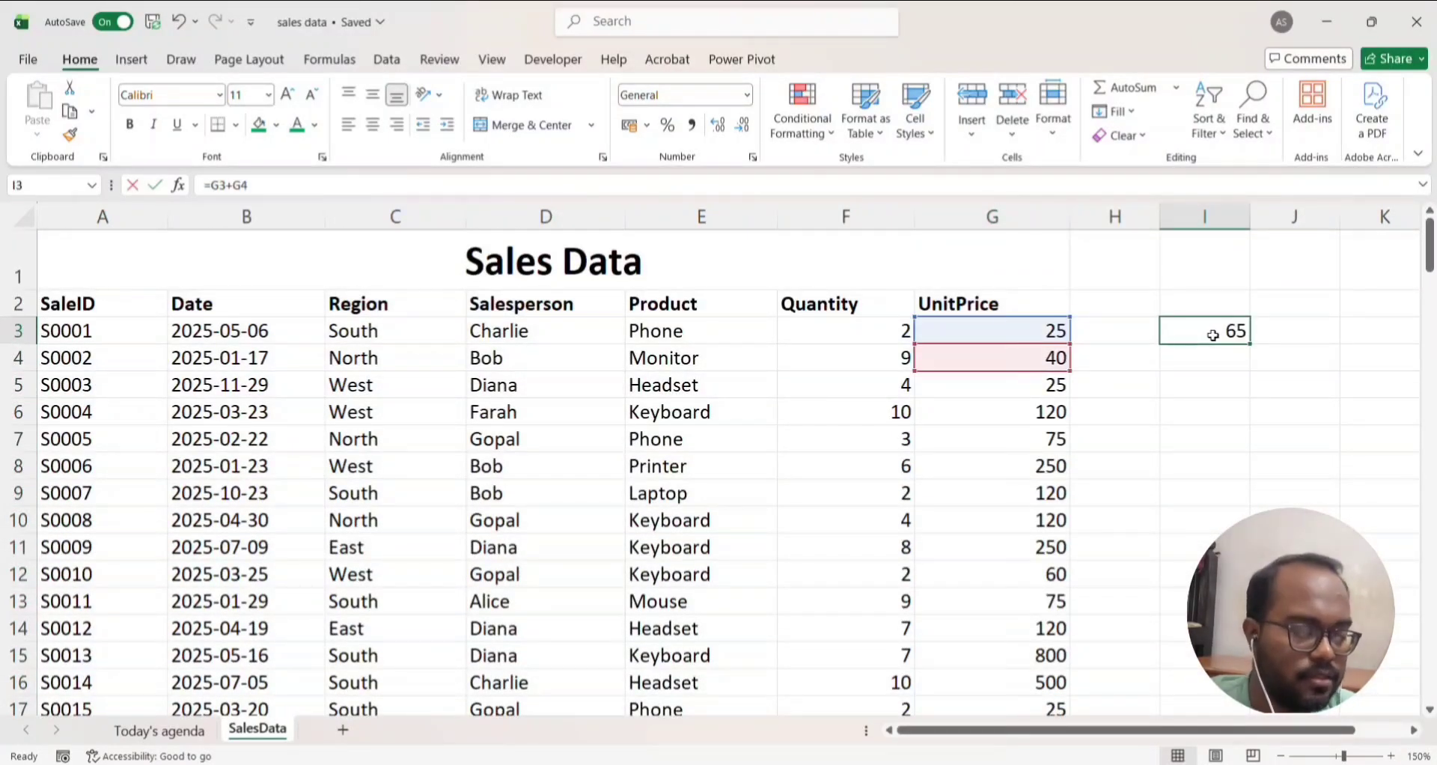
key("BackSpace")
type("=")
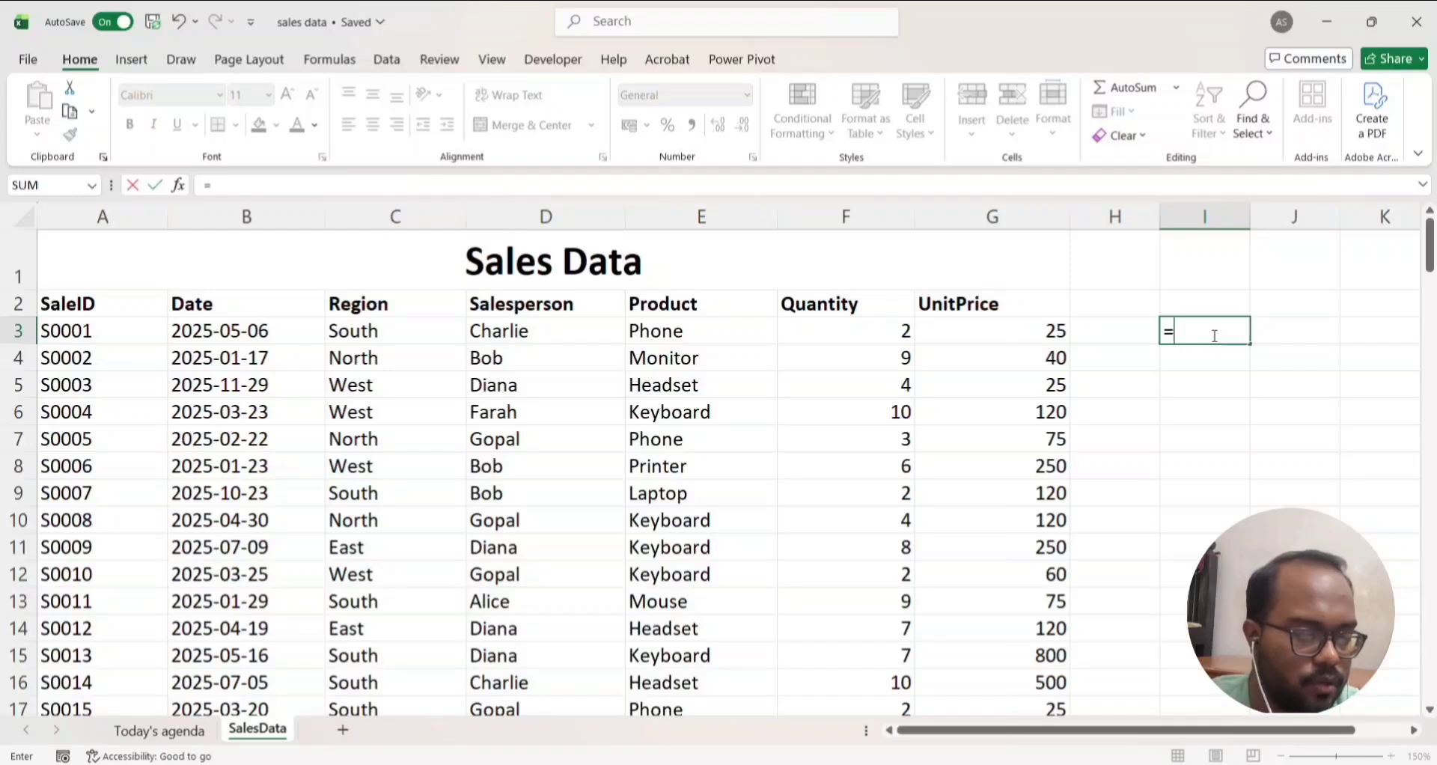
type("SUM")
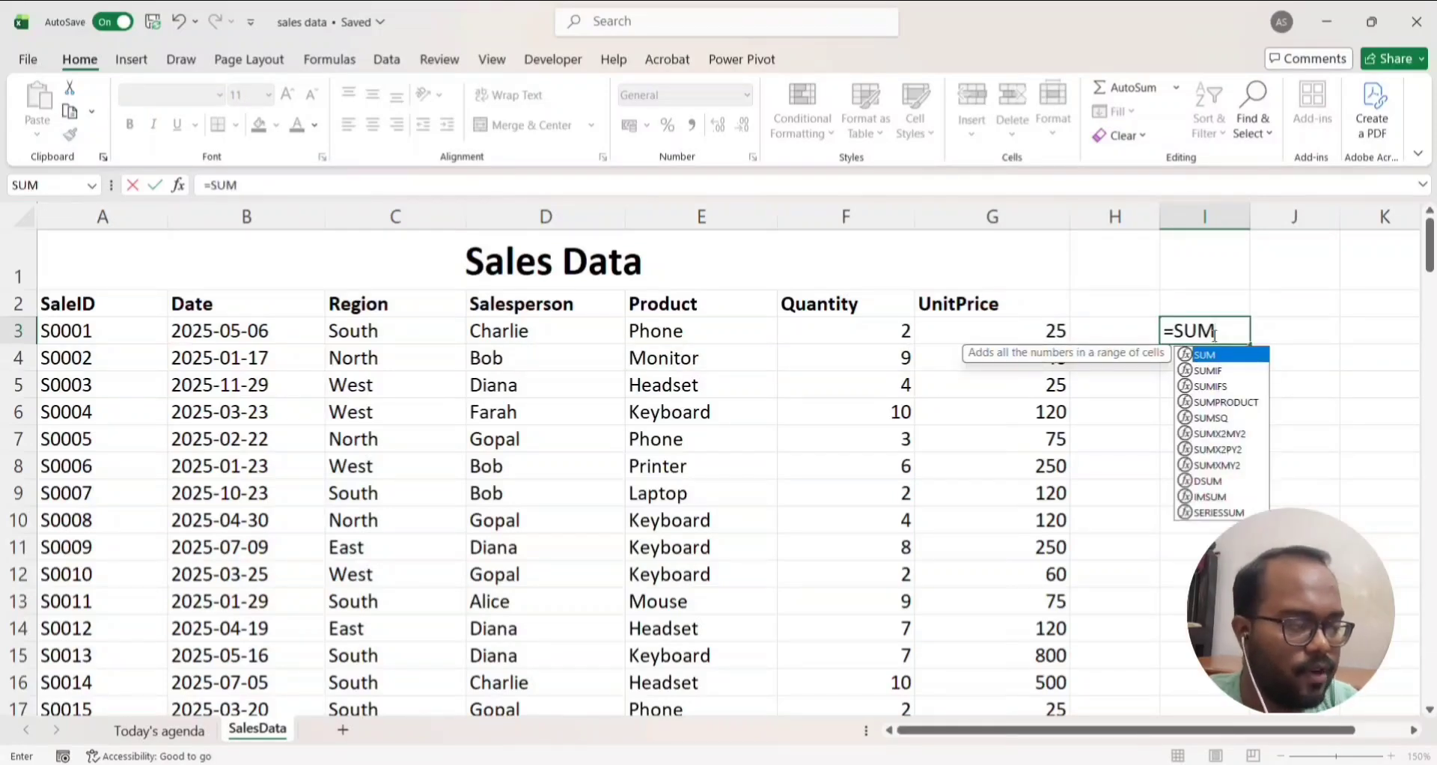
type("(")
left_click(1042, 329)
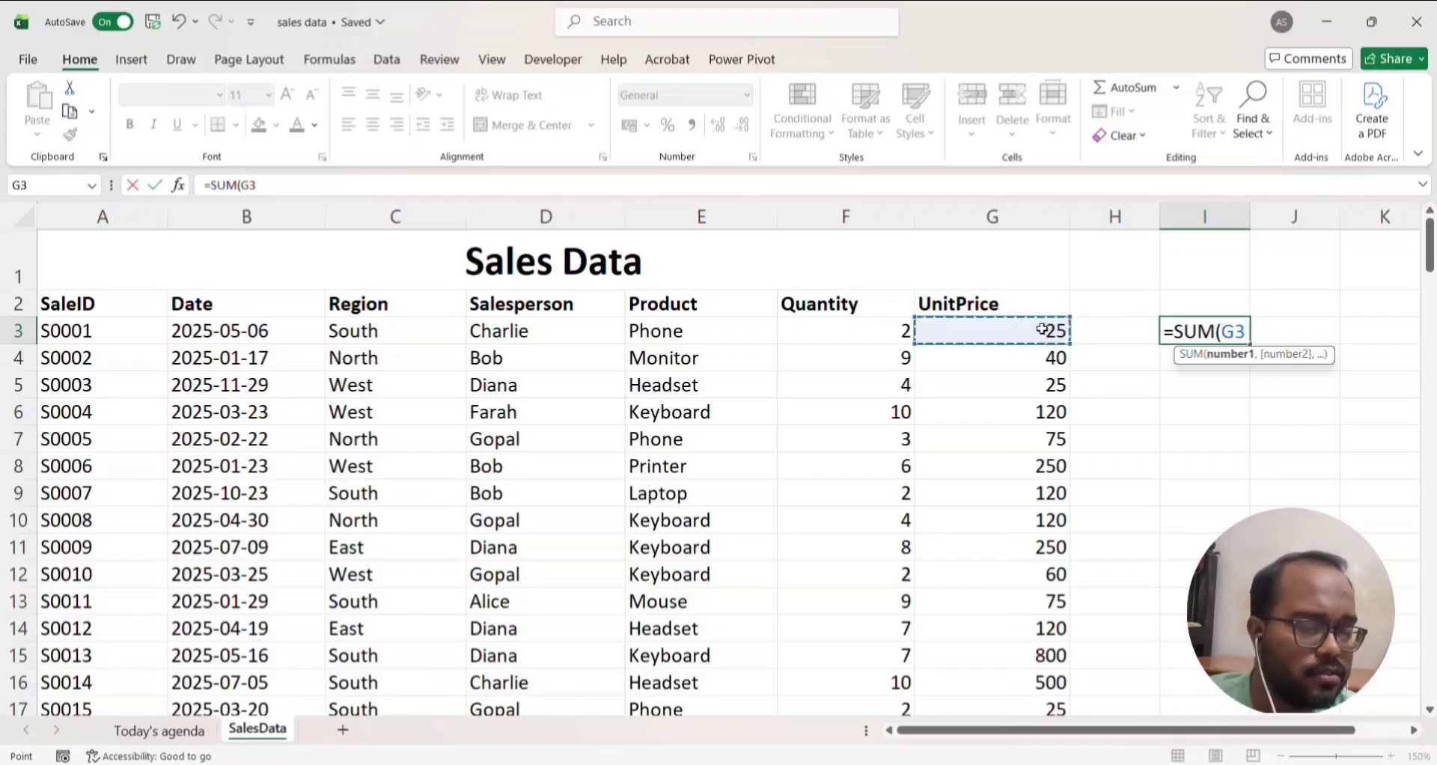
scroll(1042, 330, "down", 1)
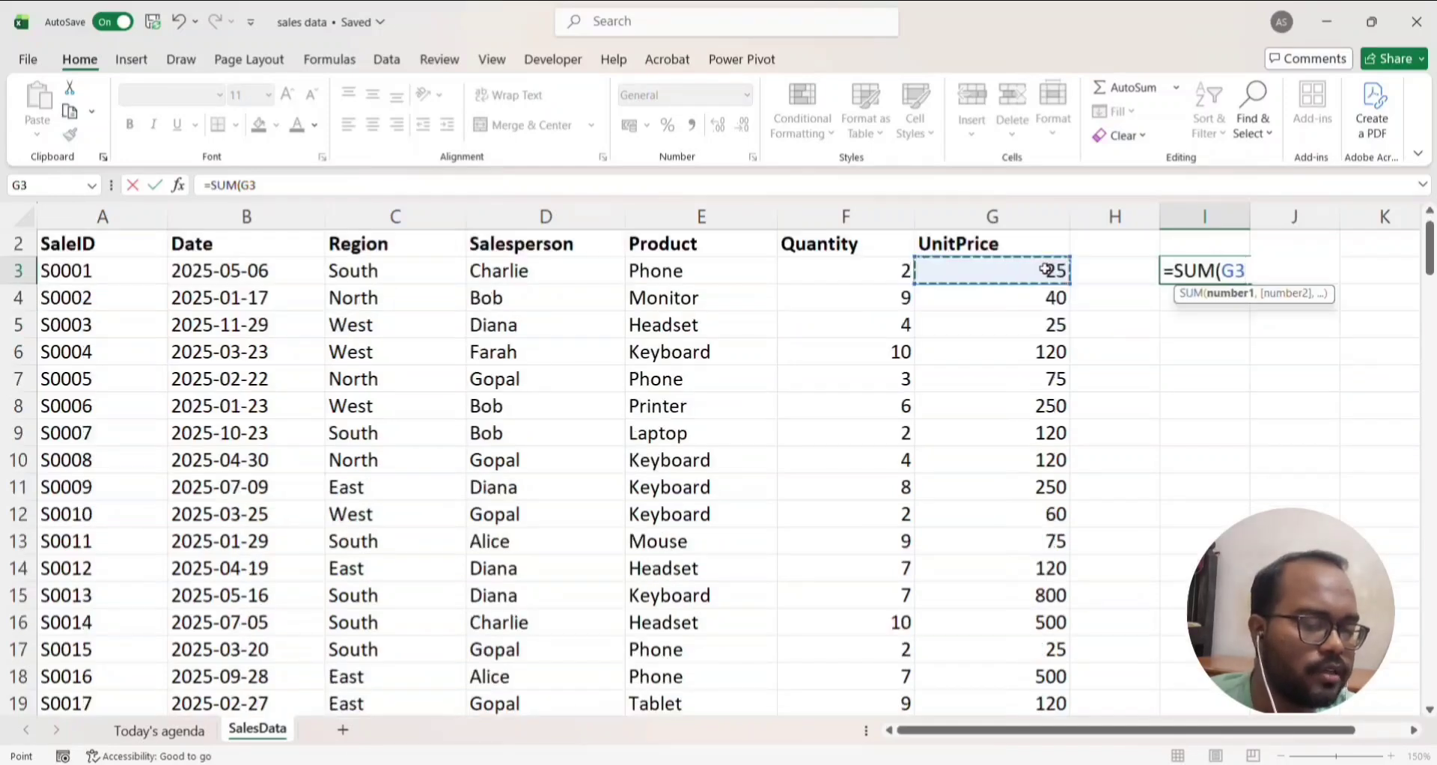
key("ctrl+shift+Down")
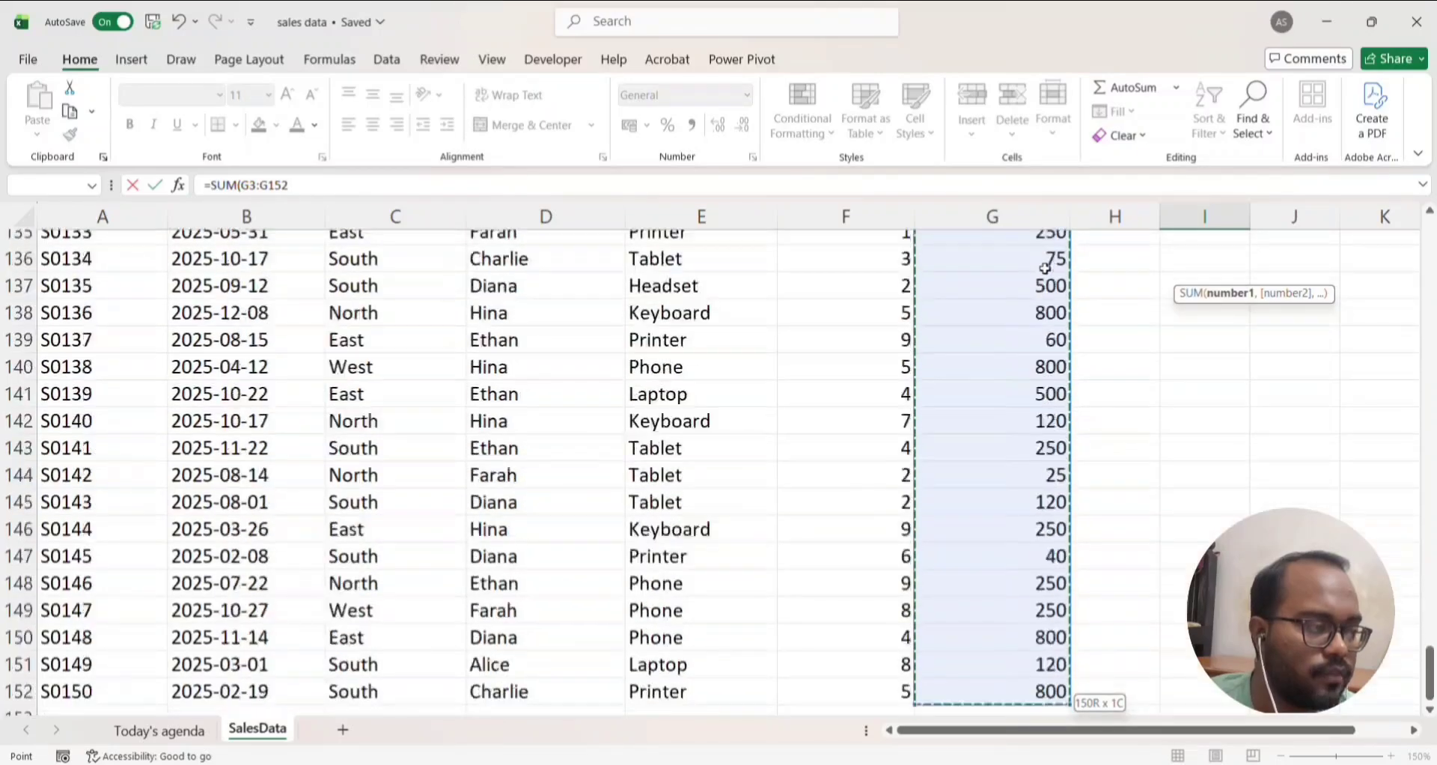
key("Return")
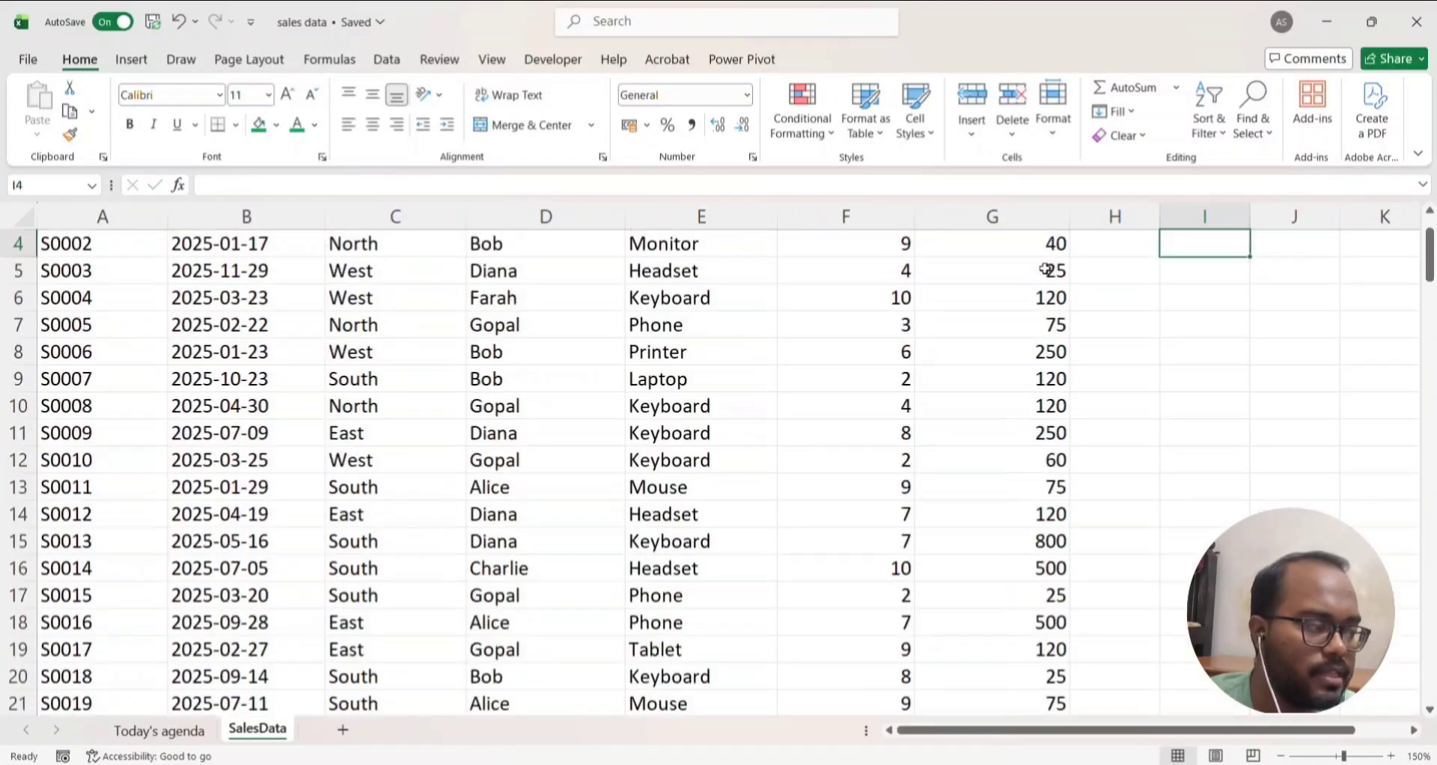
scroll(1047, 270, "up", 1)
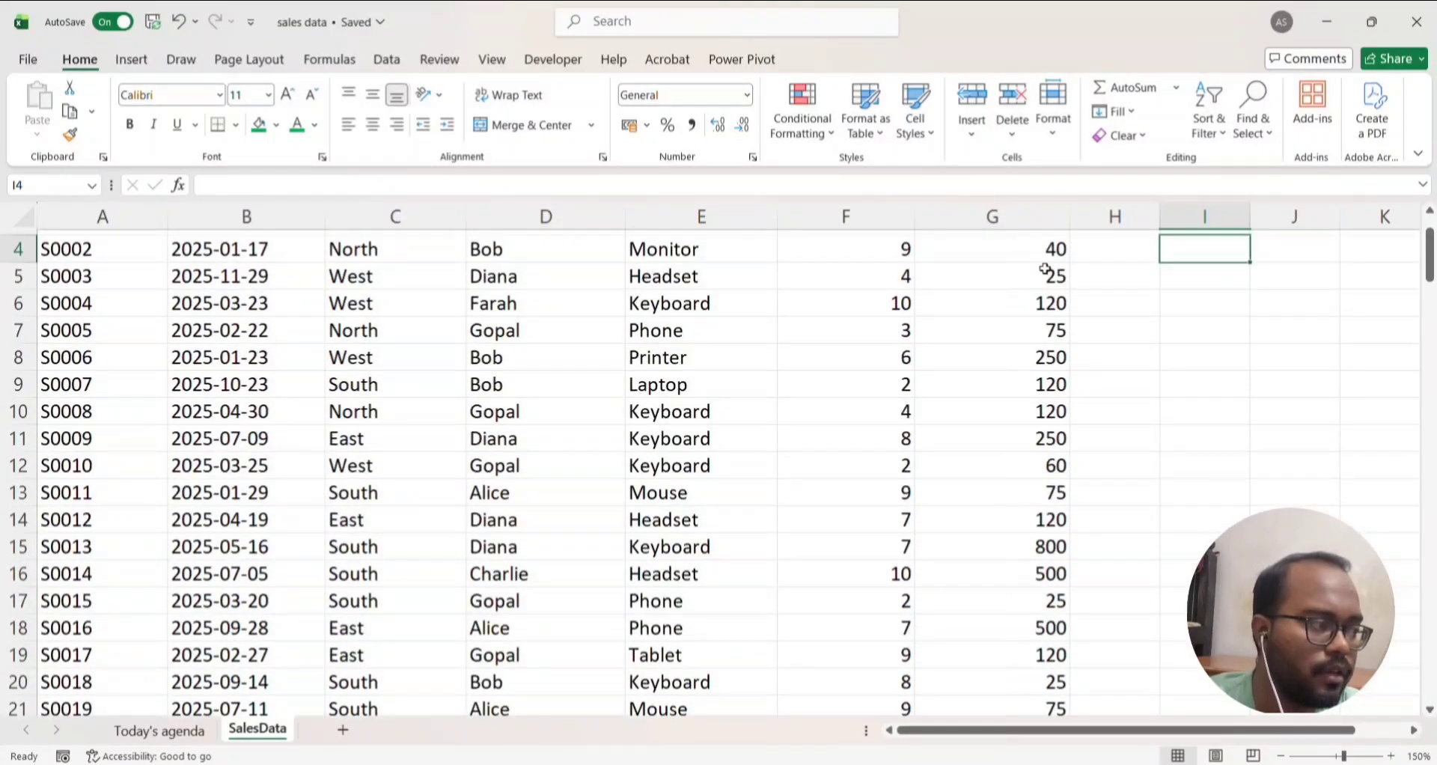
scroll(1046, 269, "up", 2)
left_click(1199, 329)
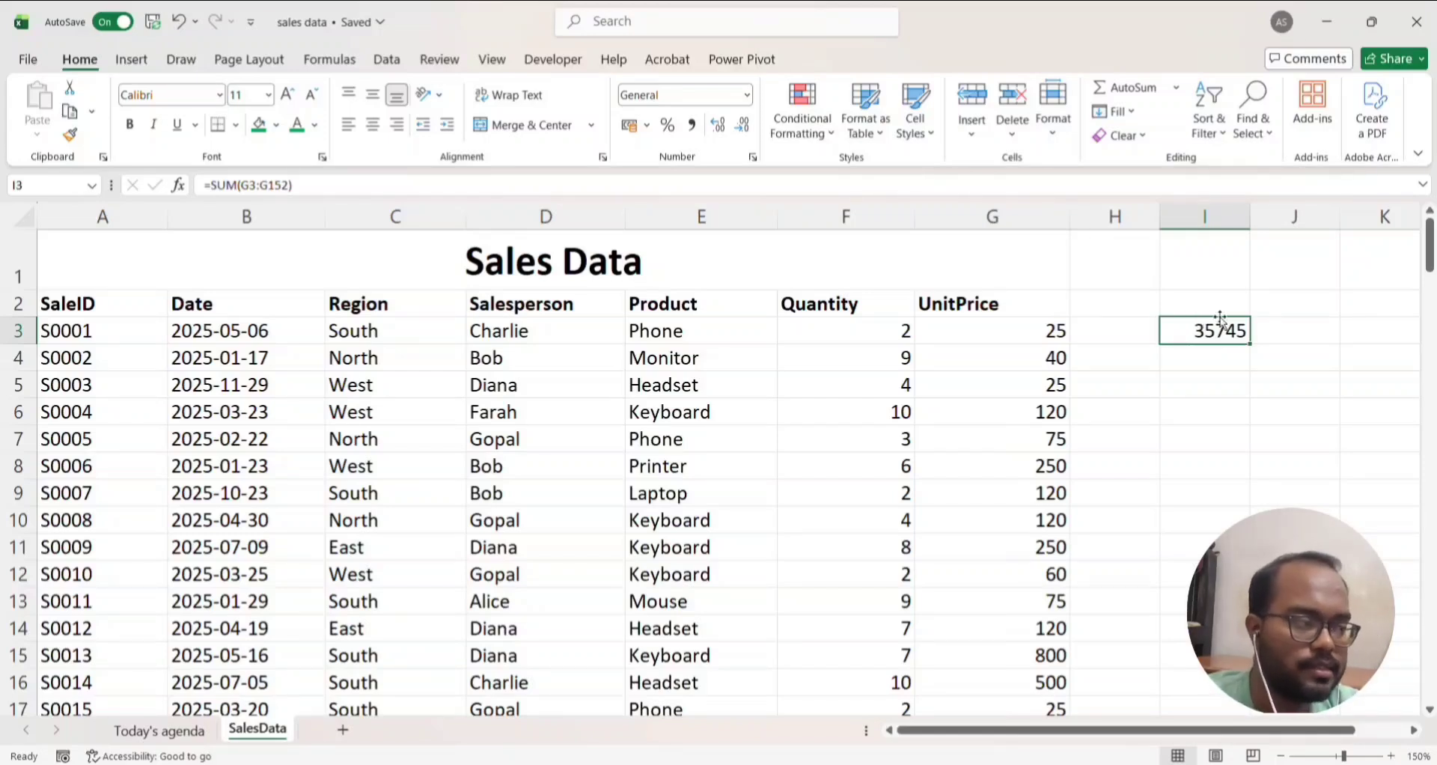
Label the total with the text SUM in cell J3
double_click(1302, 330)
type("SUM")
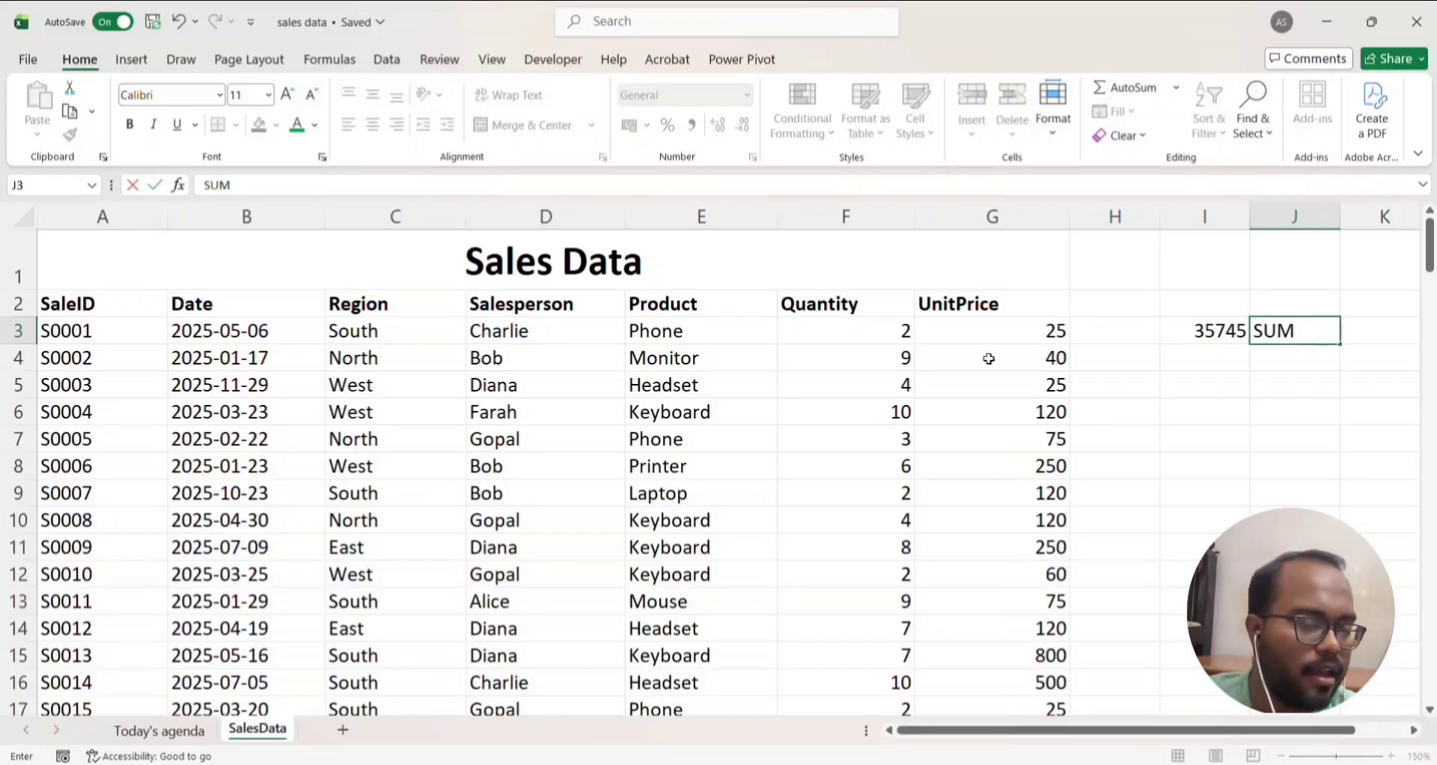
key("ctrl+Return")
Select the whole UnitPrice range from G3 down to read its average in the selection summary, and return to G3
left_click(982, 330)
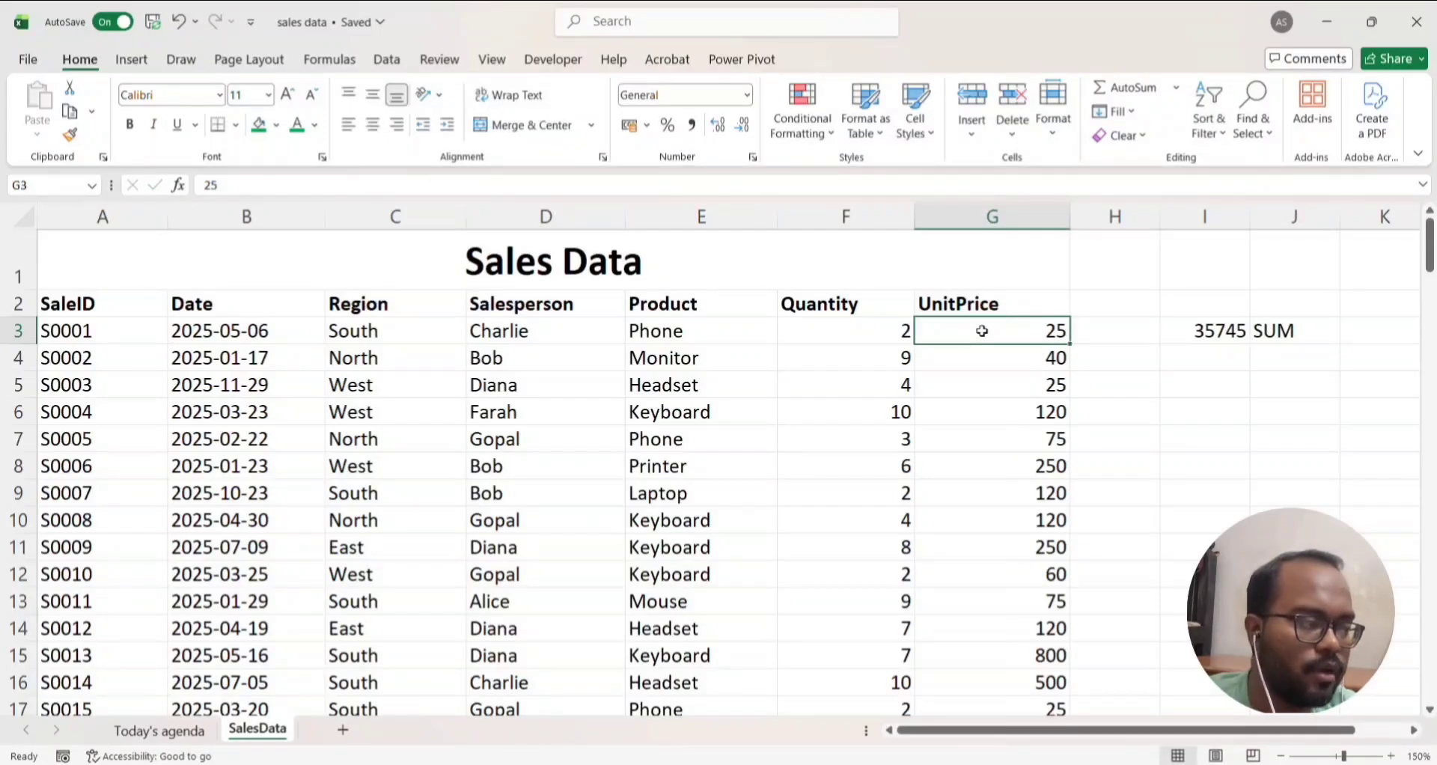
key("ctrl+shift+Down")
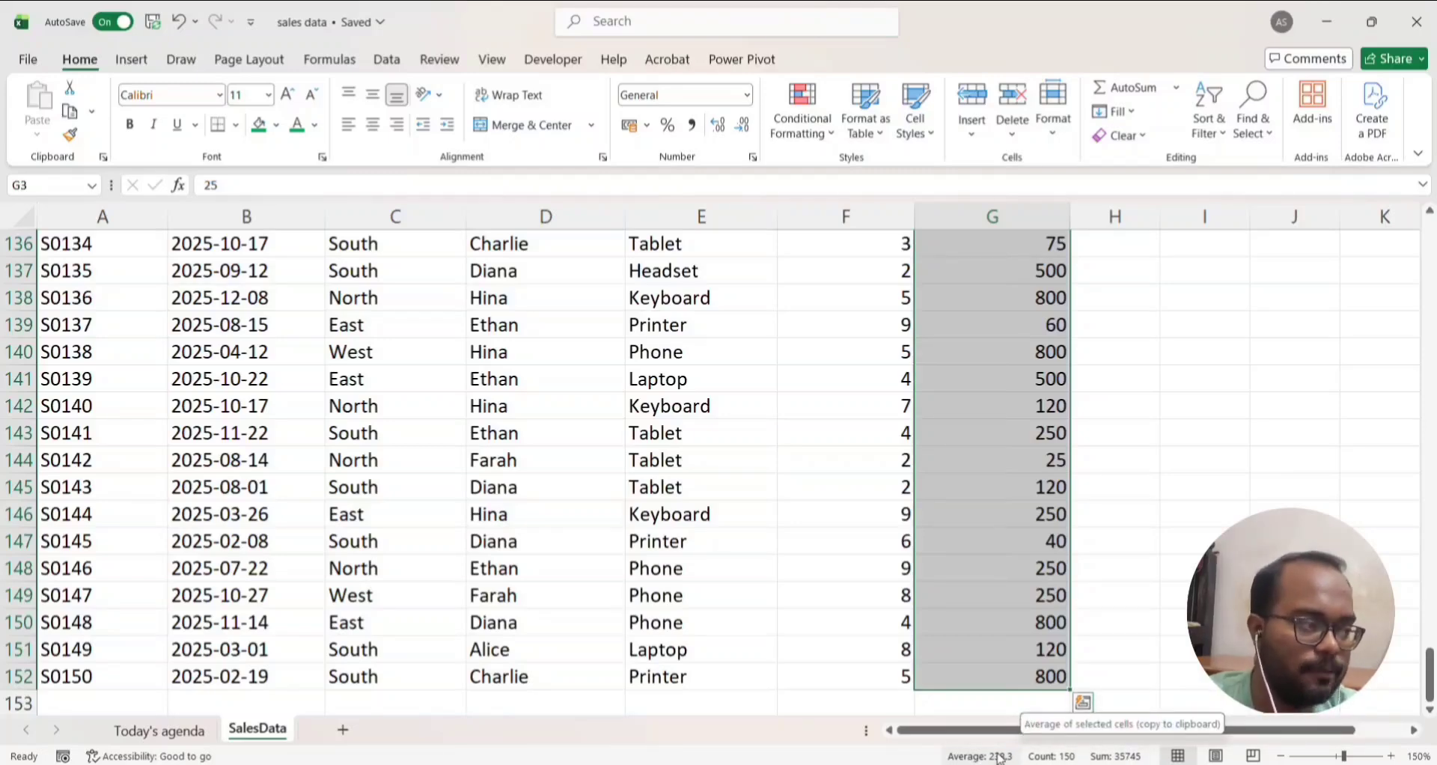
scroll(964, 574, "up", 20)
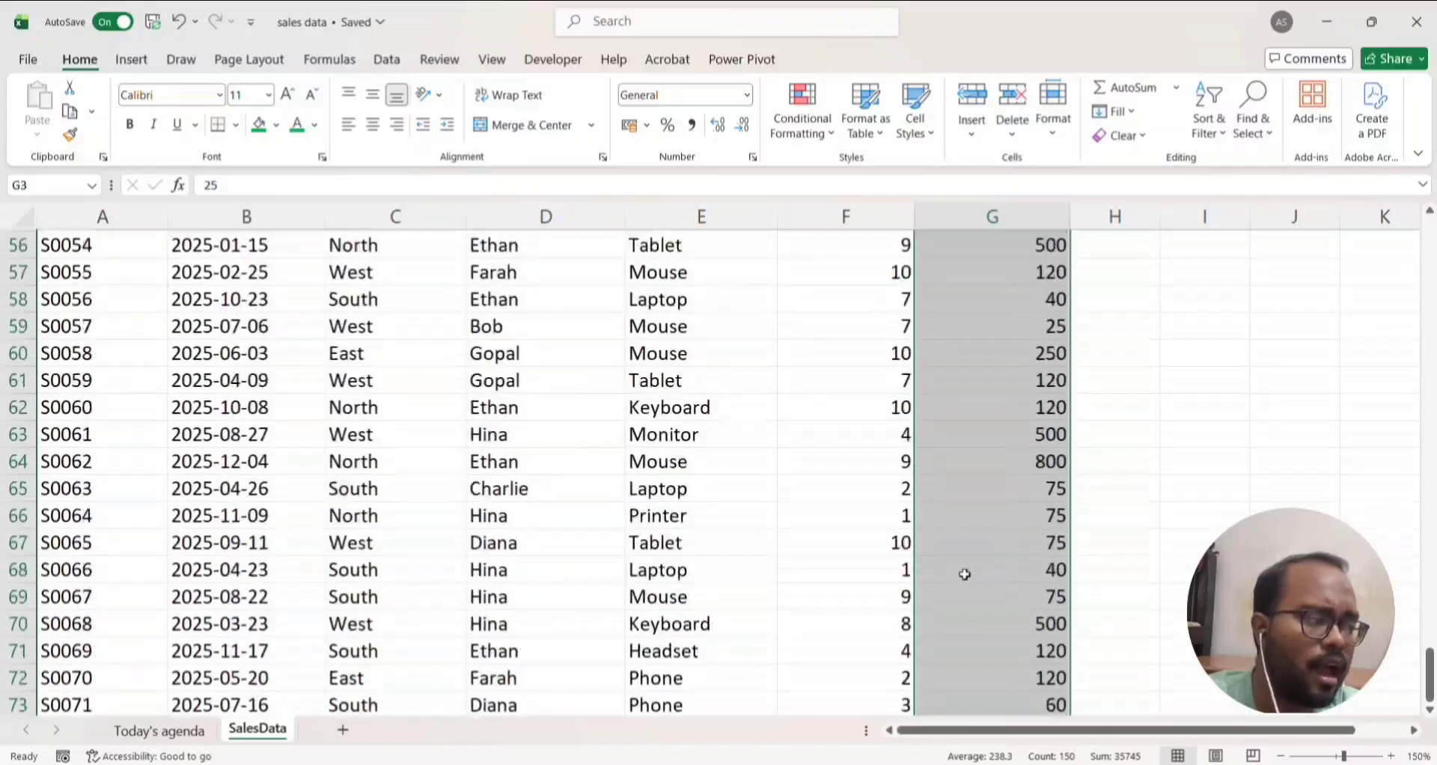
scroll(965, 574, "up", 5)
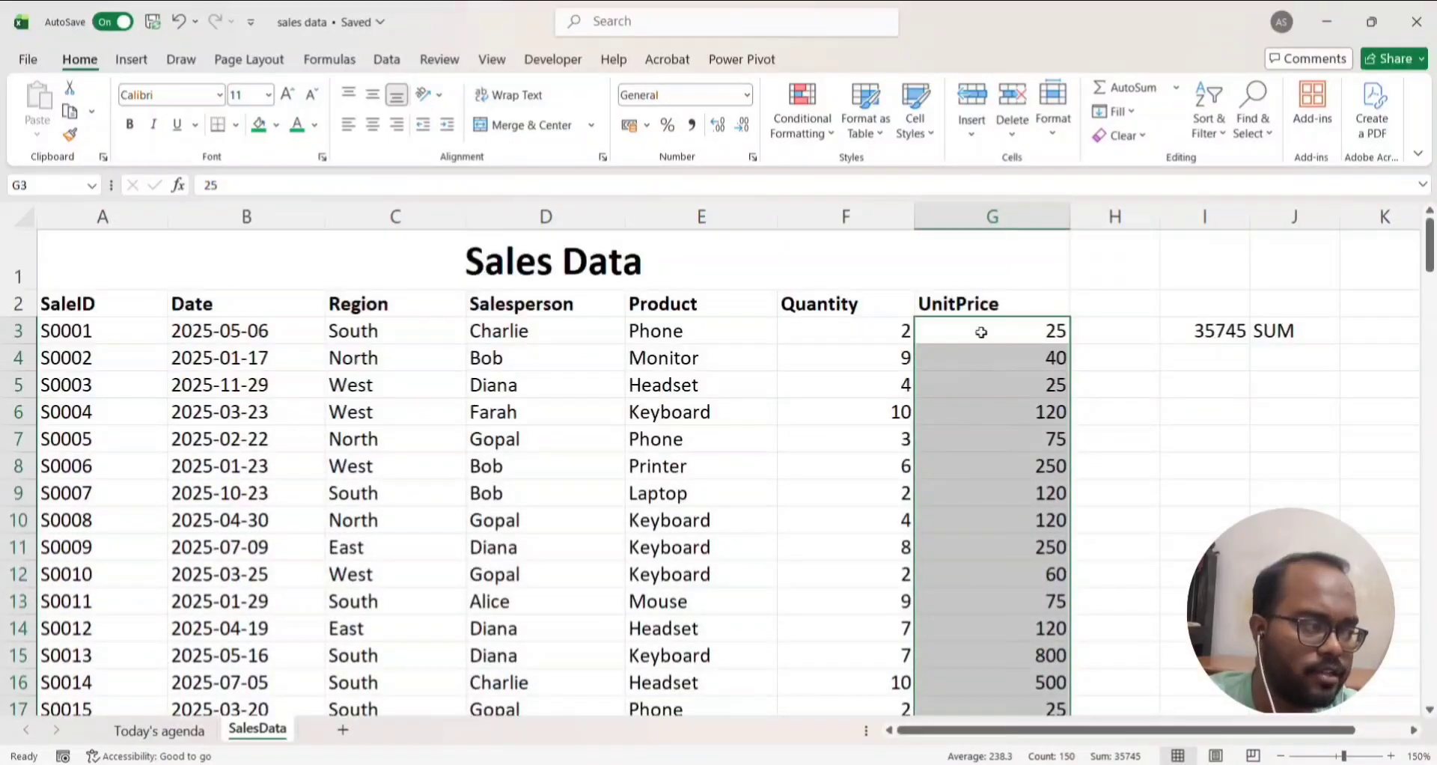
left_click(983, 331)
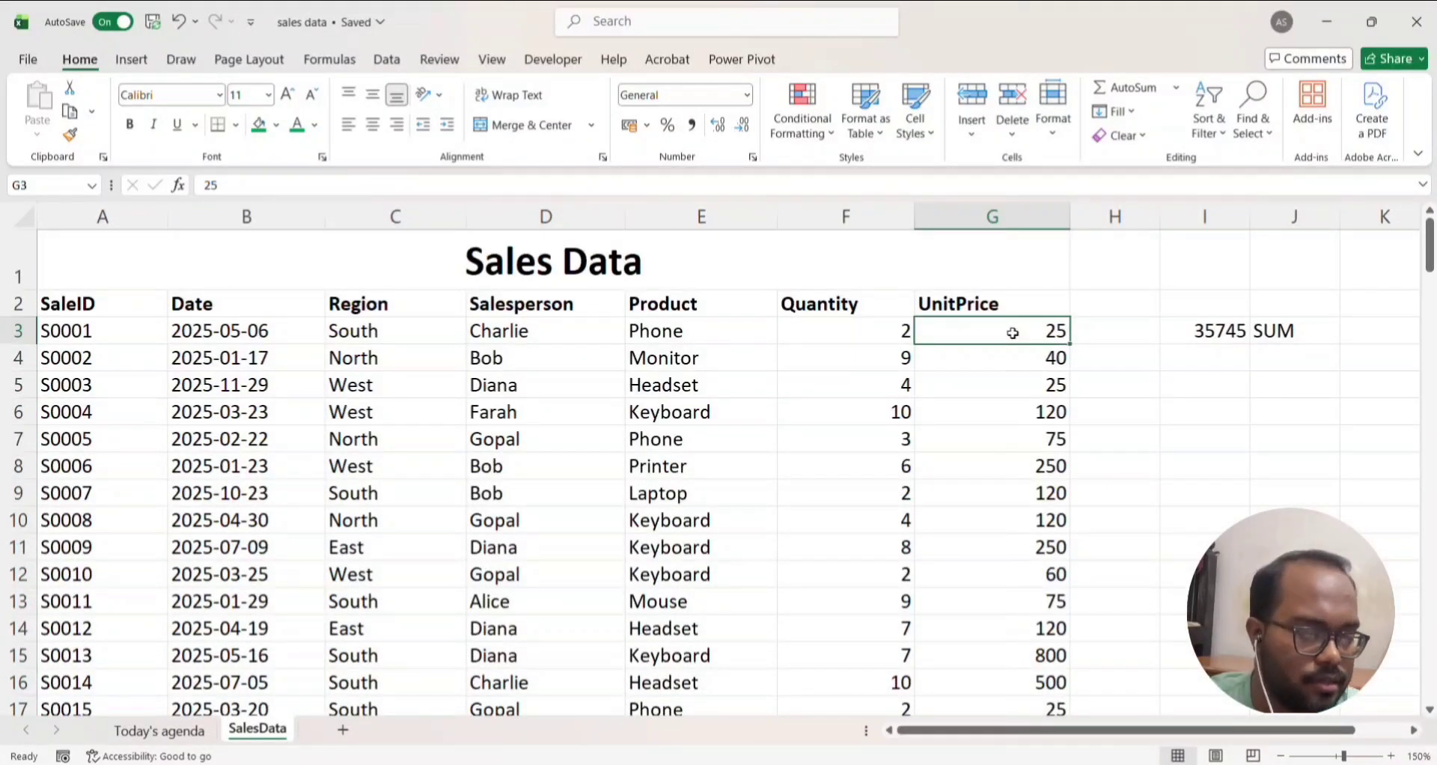
Calculate the average of all UnitPrice values from G3 down to the last row in cell I4 with the AVERAGE function
left_click(1192, 362)
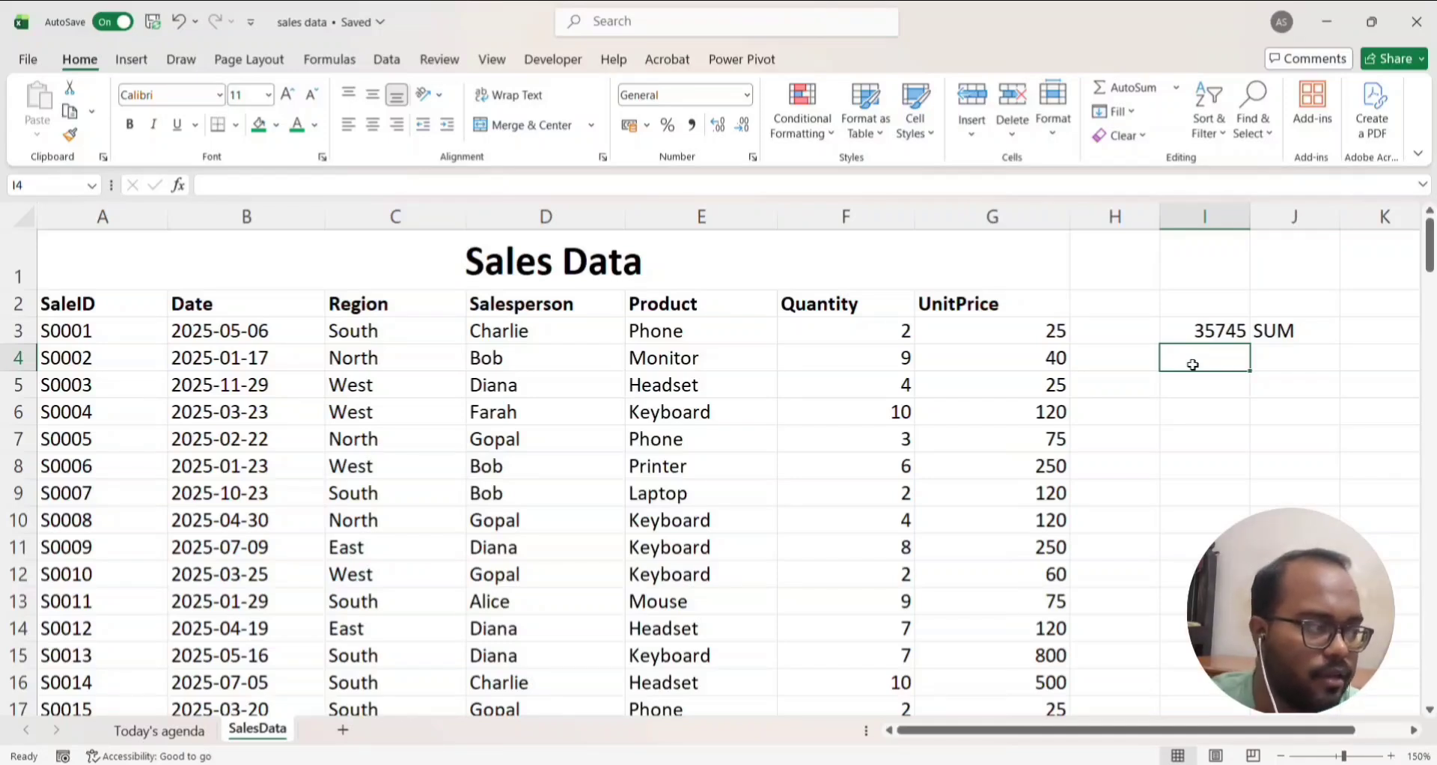
type("=A")
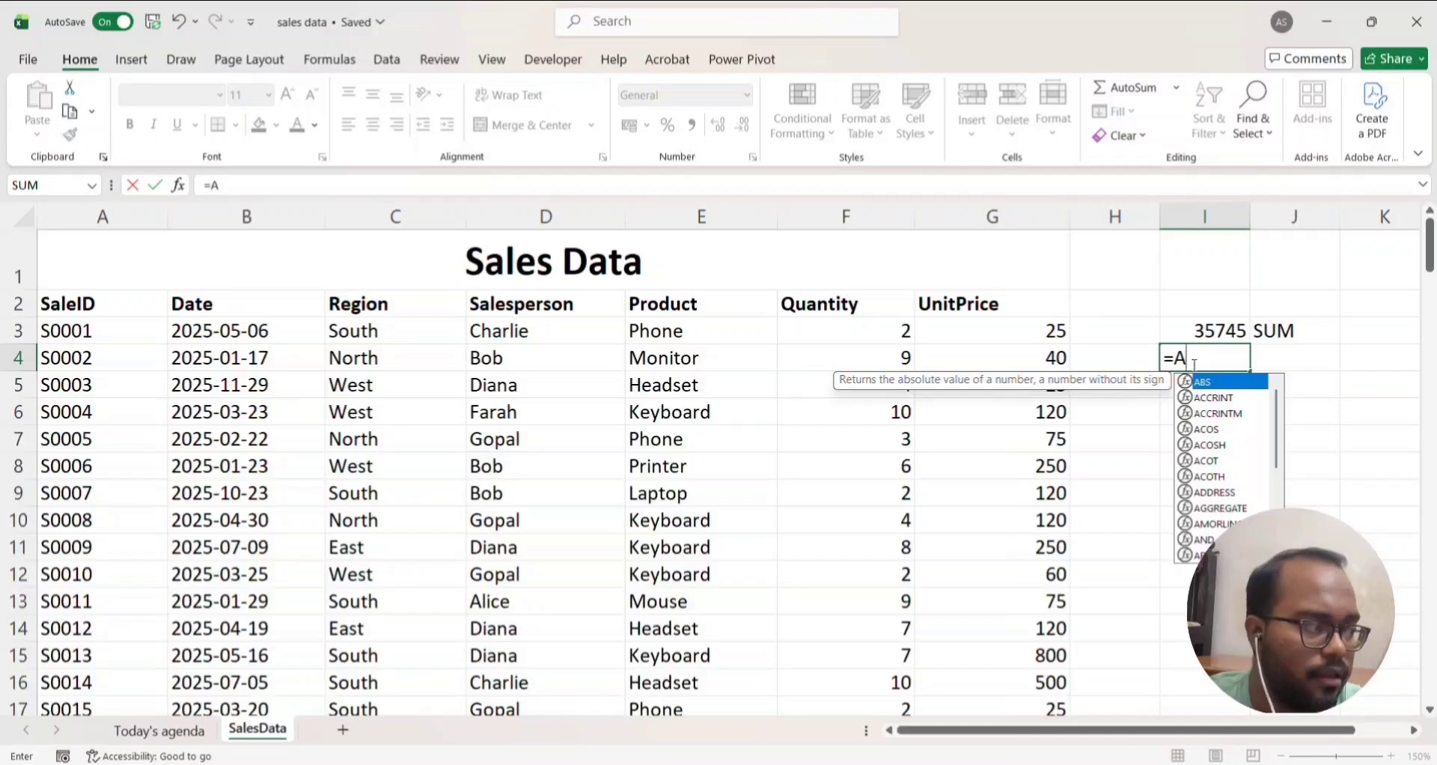
type("VE")
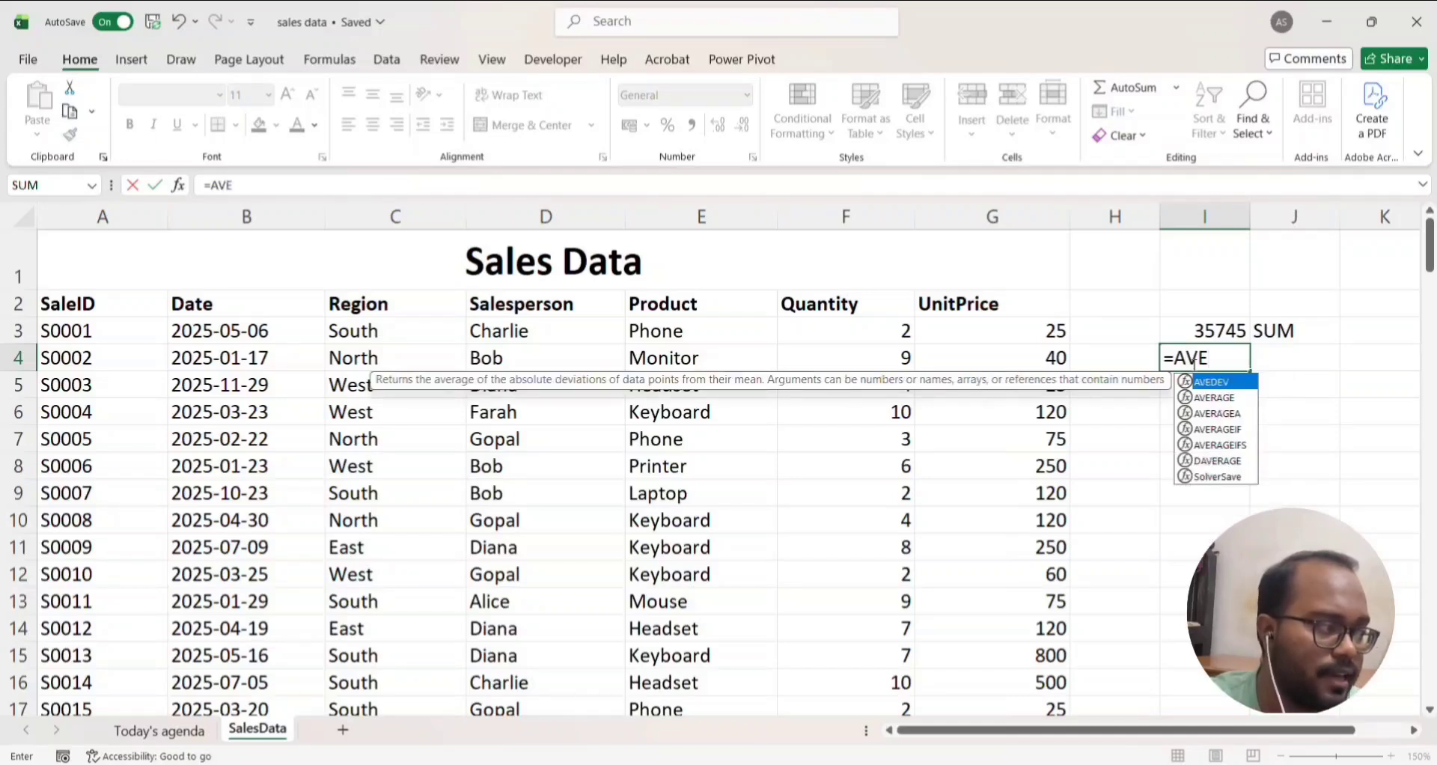
left_click(1226, 399)
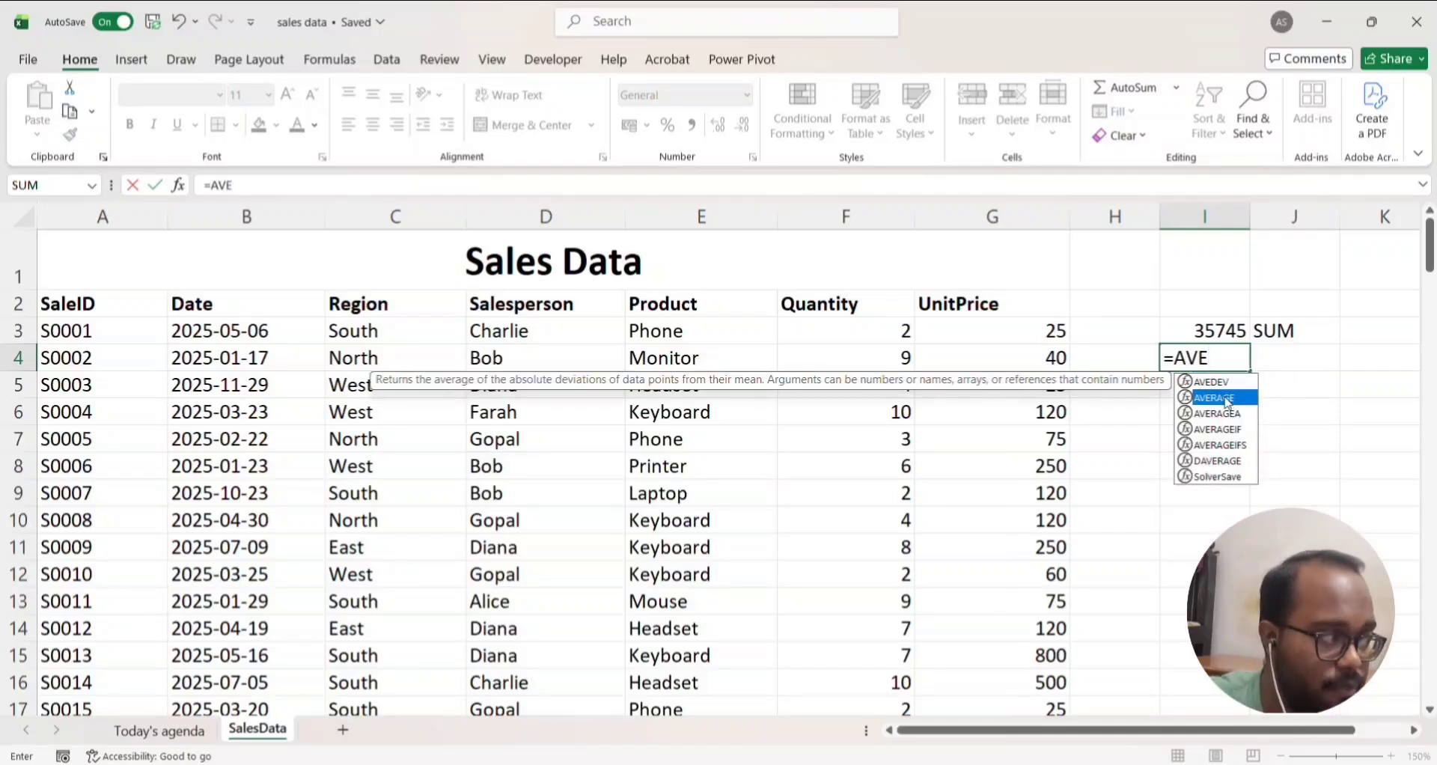
double_click(1226, 401)
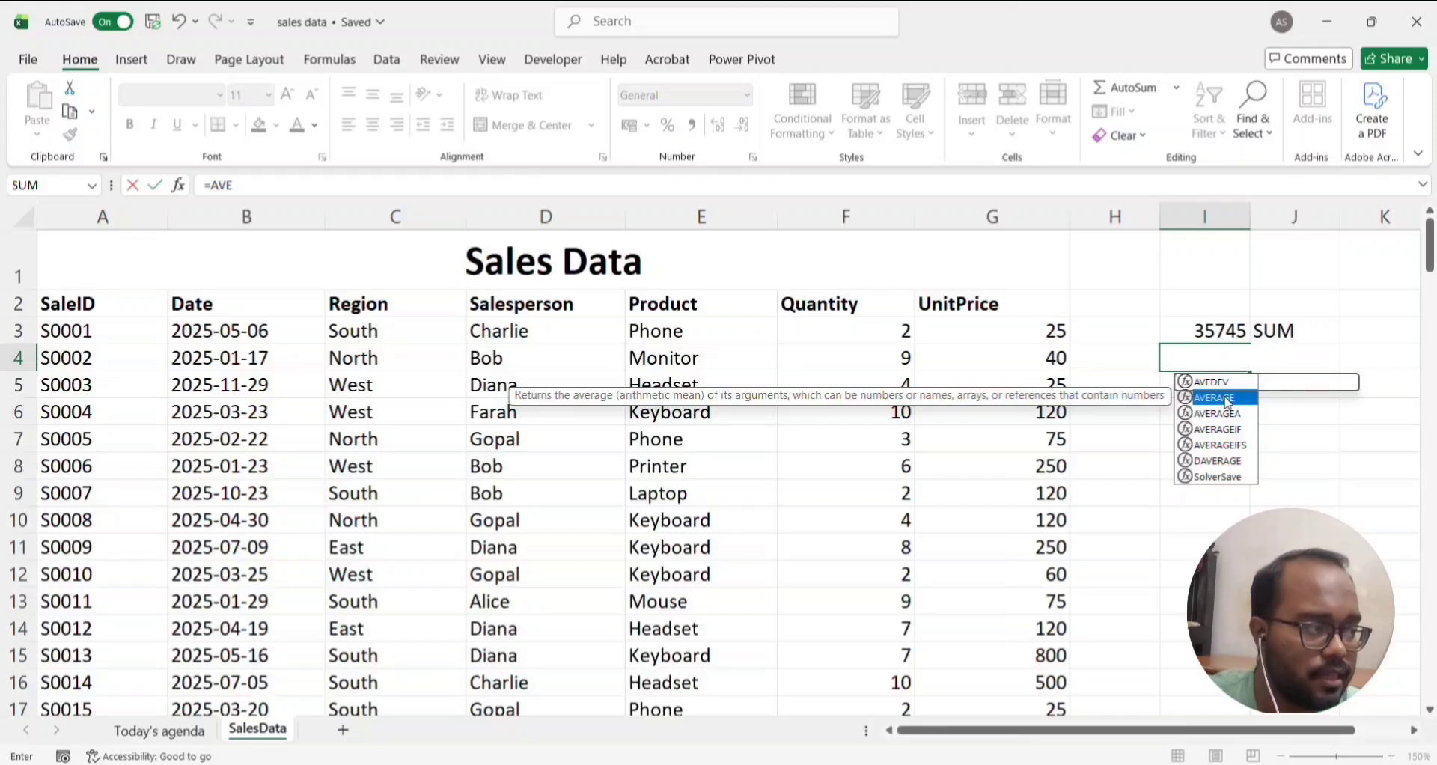
left_click(1024, 327)
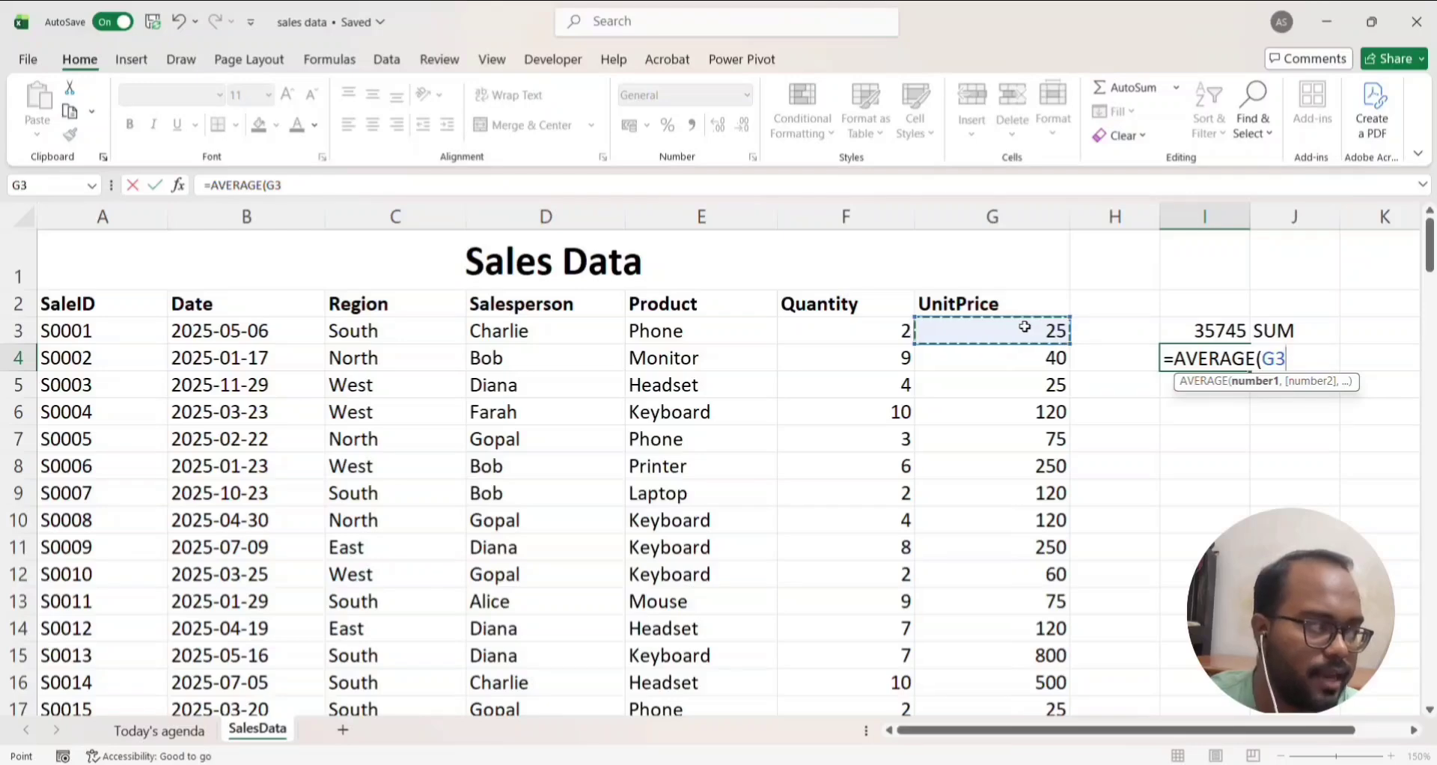
key("ctrl+shift+Down")
key("Return")
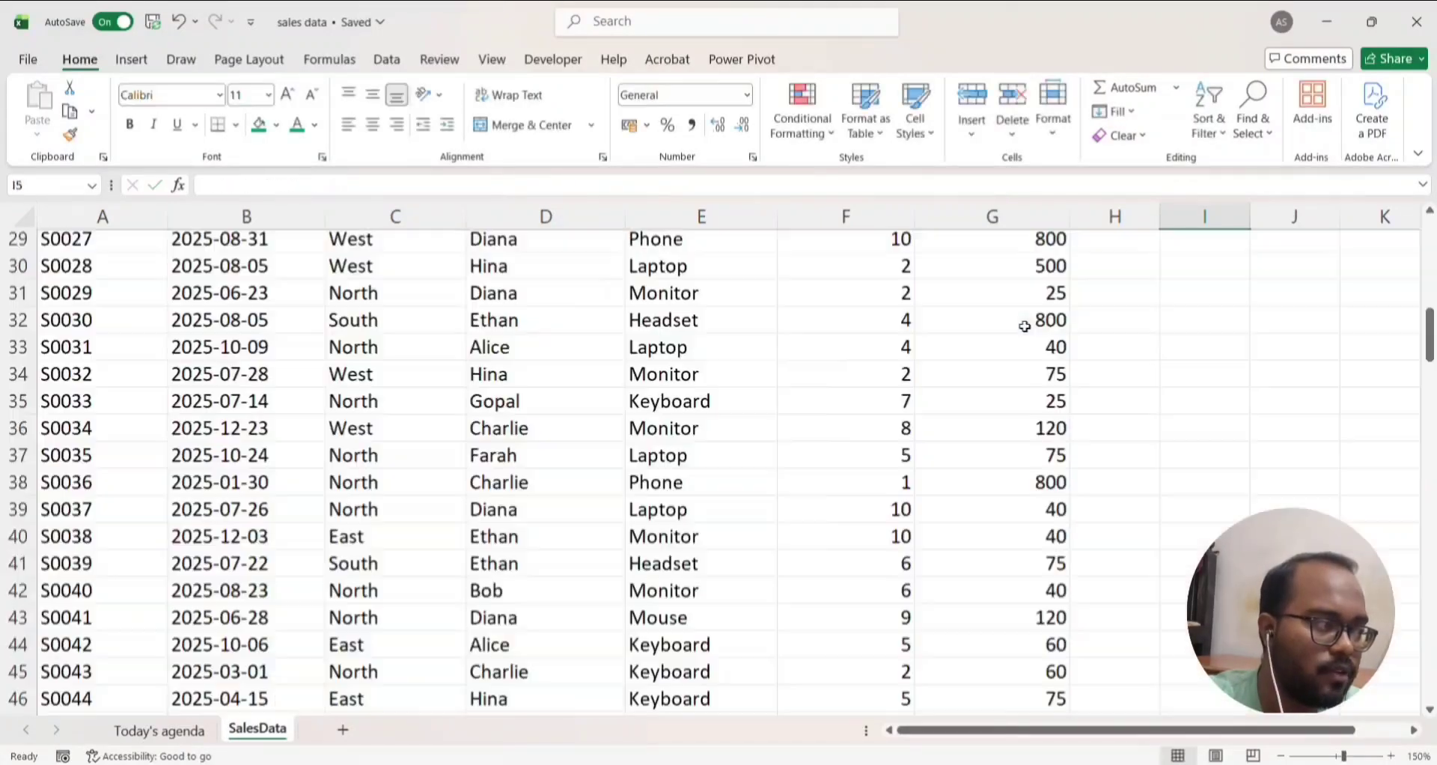
Label the average result with the text AVERAGE in cell J4
scroll(1052, 327, "up", 2)
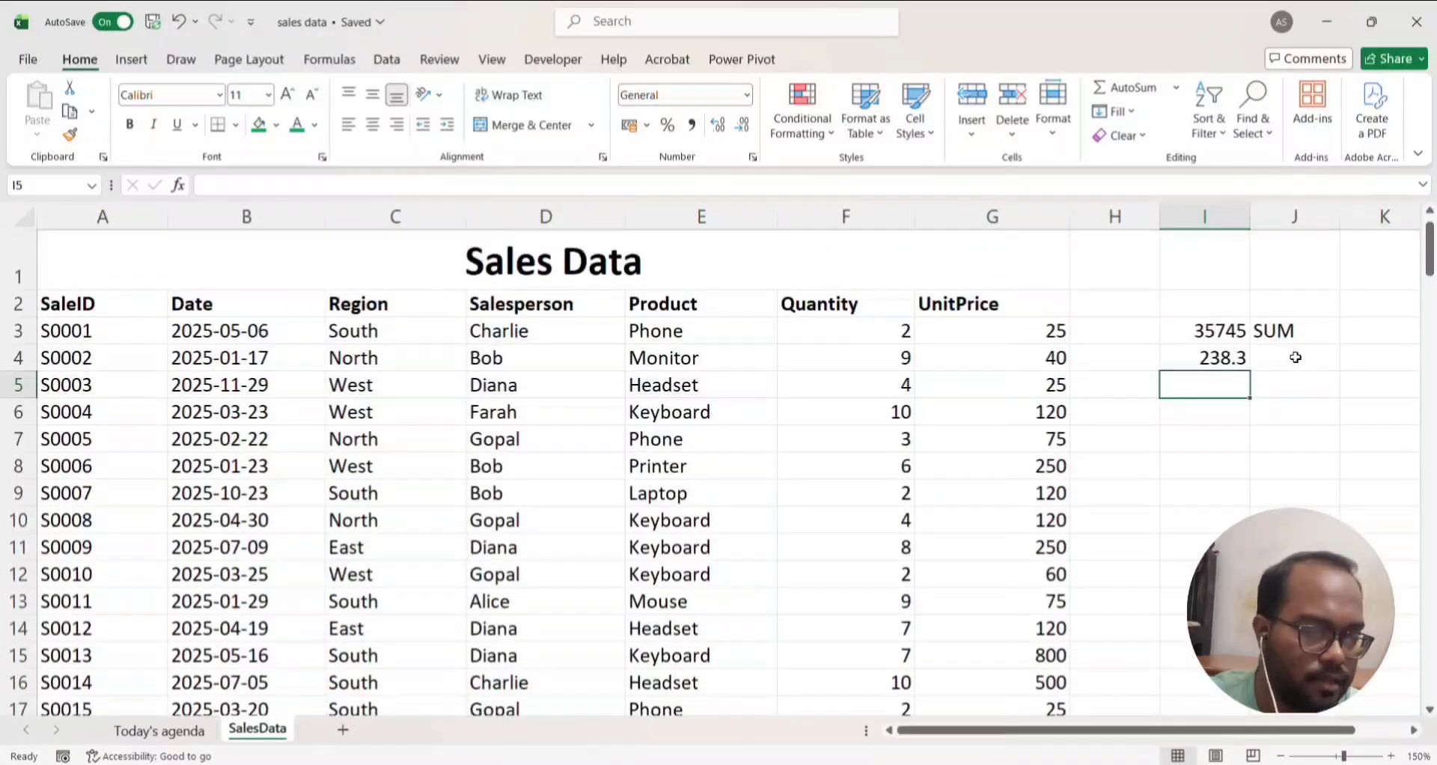
left_click(1296, 357)
type("AVERAGE")
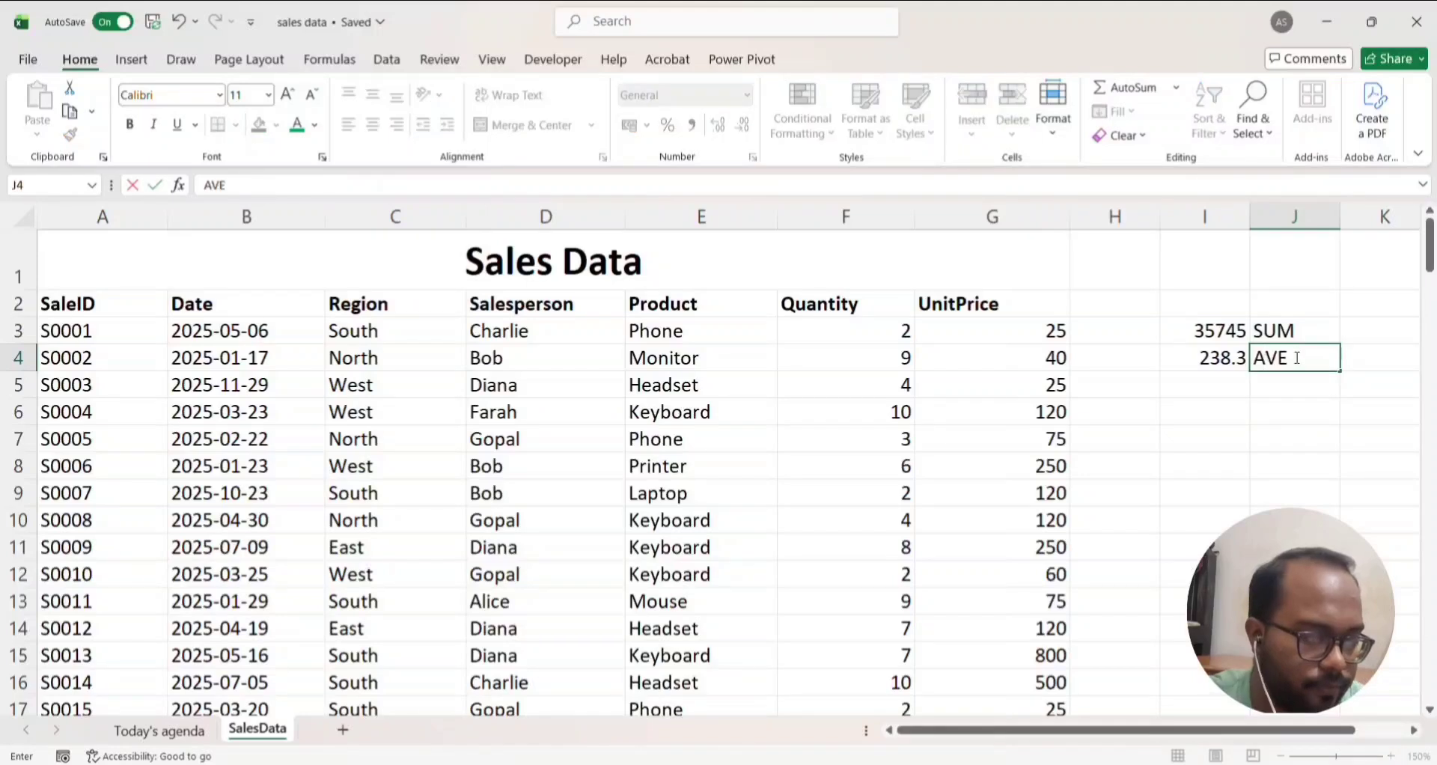
Calculate the smallest UnitPrice value from G3 down to the last row, G152, in cell I5 with the MIN function
left_click(1217, 387)
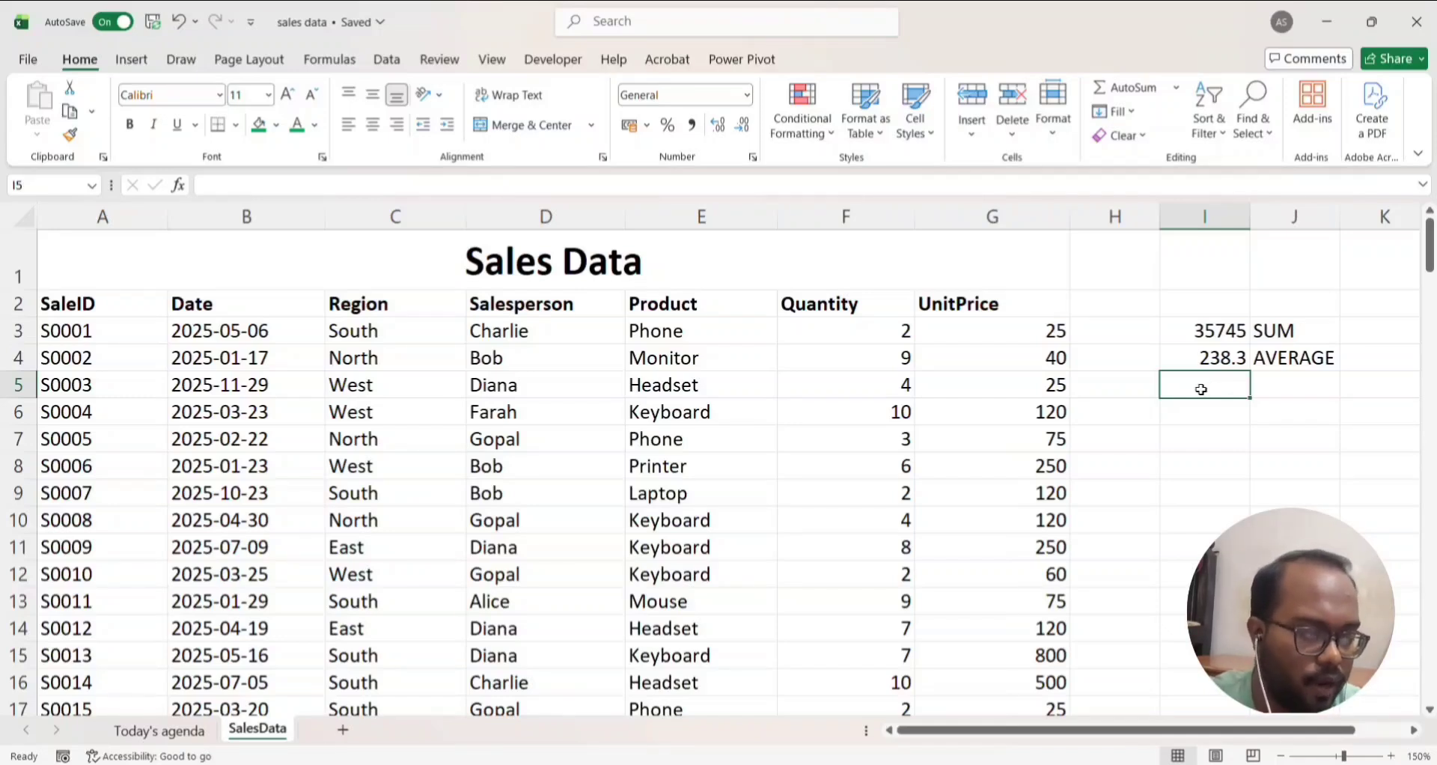
type("=MIN")
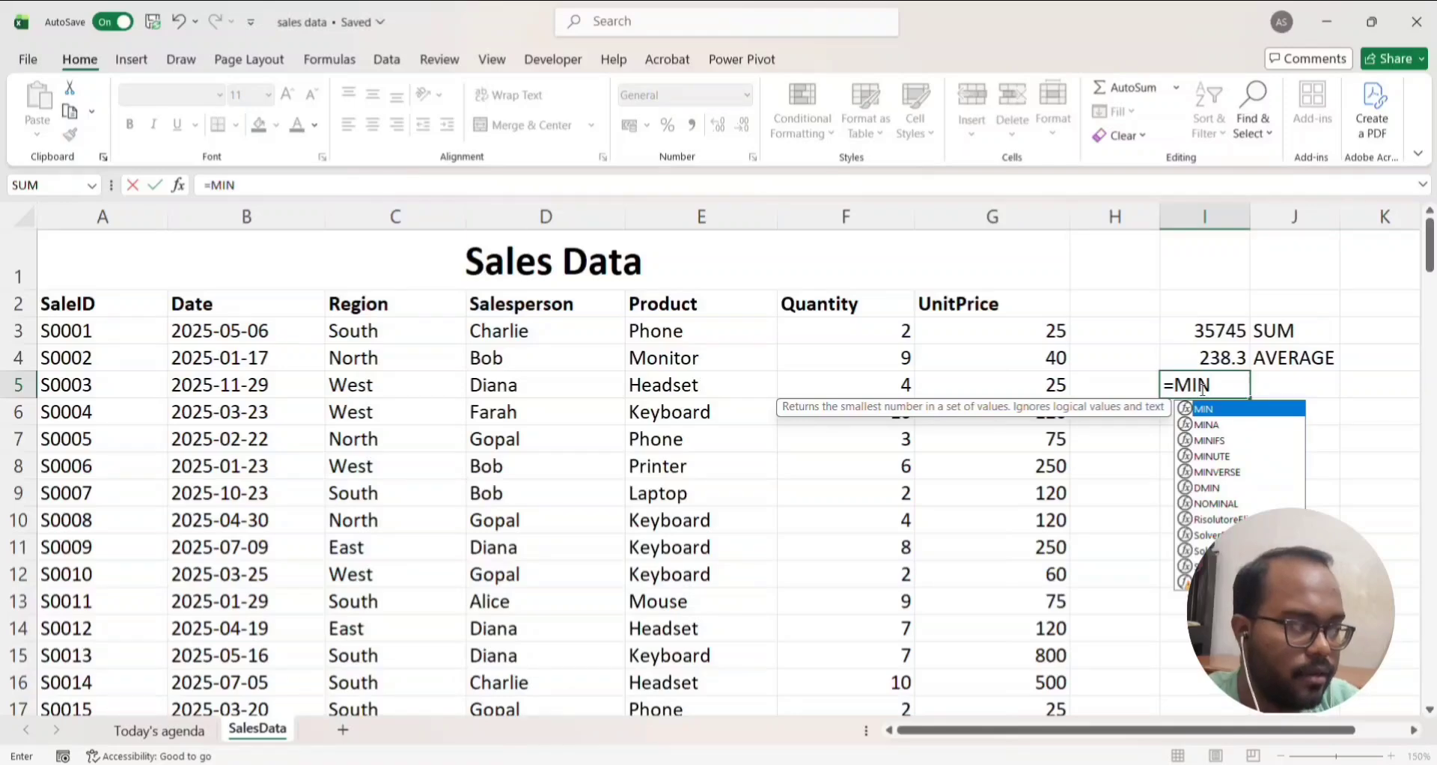
type("(")
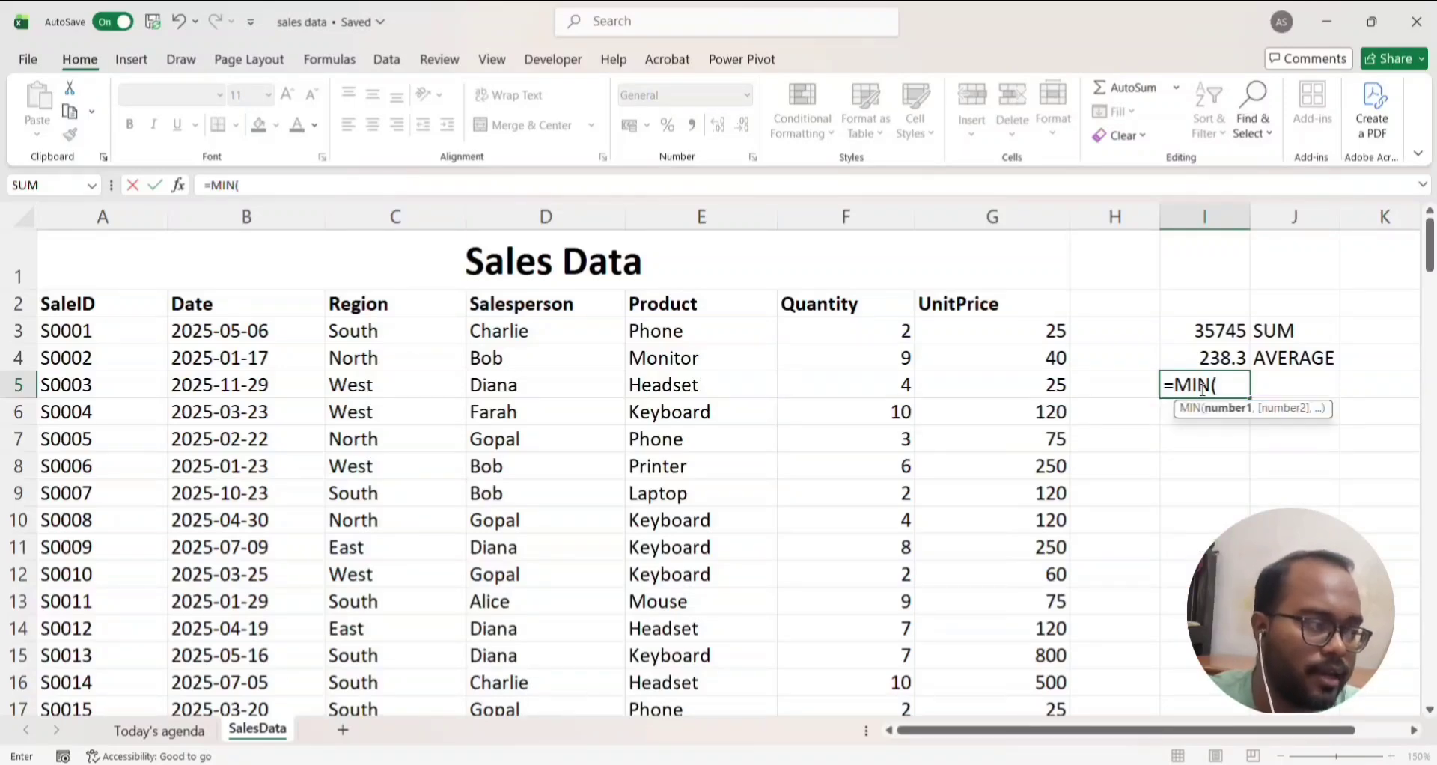
left_click(1040, 341)
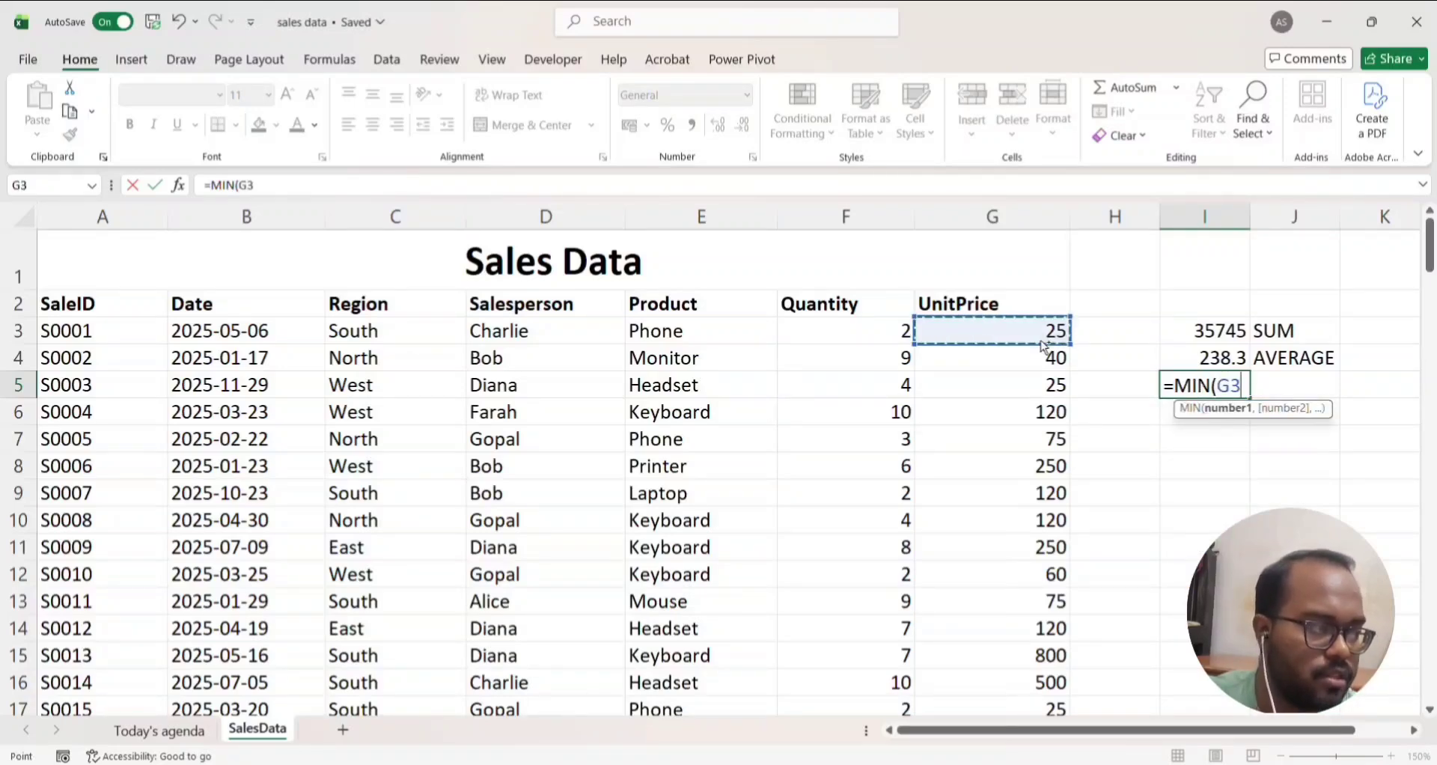
key("ctrl+shift+Down")
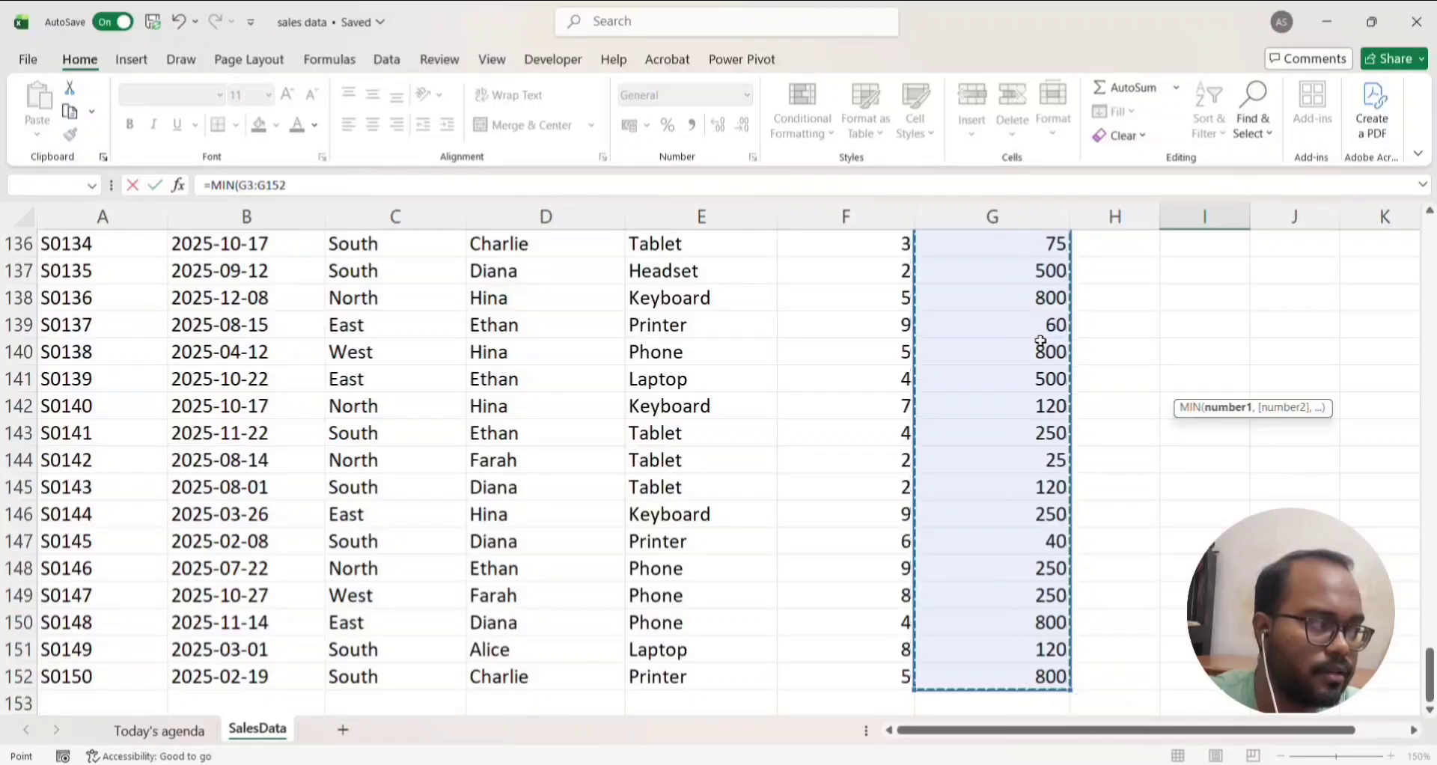
key("Return")
Label the minimum result with the text MIN in cell J5
scroll(1064, 341, "up", 2)
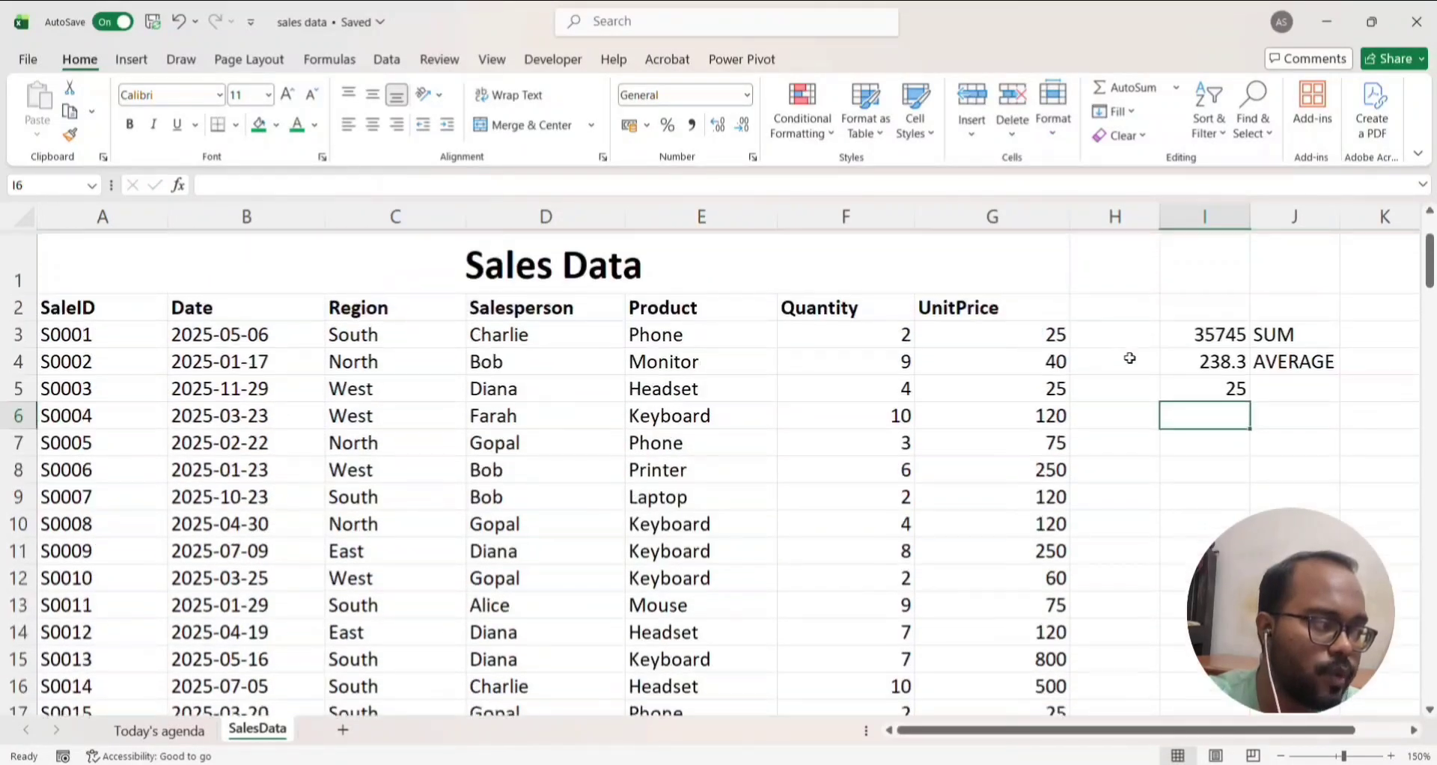
left_click(1293, 391)
double_click(1292, 390)
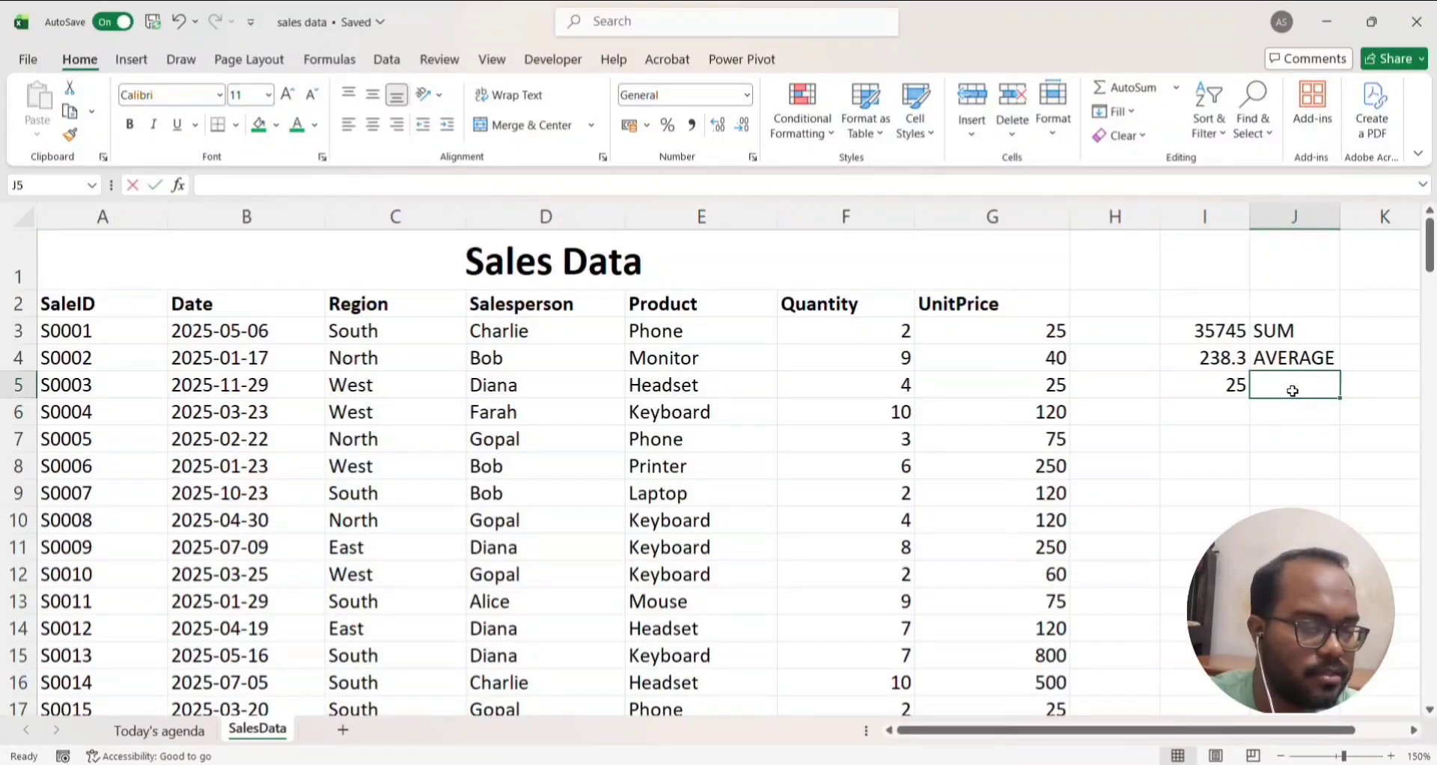
type("MIN")
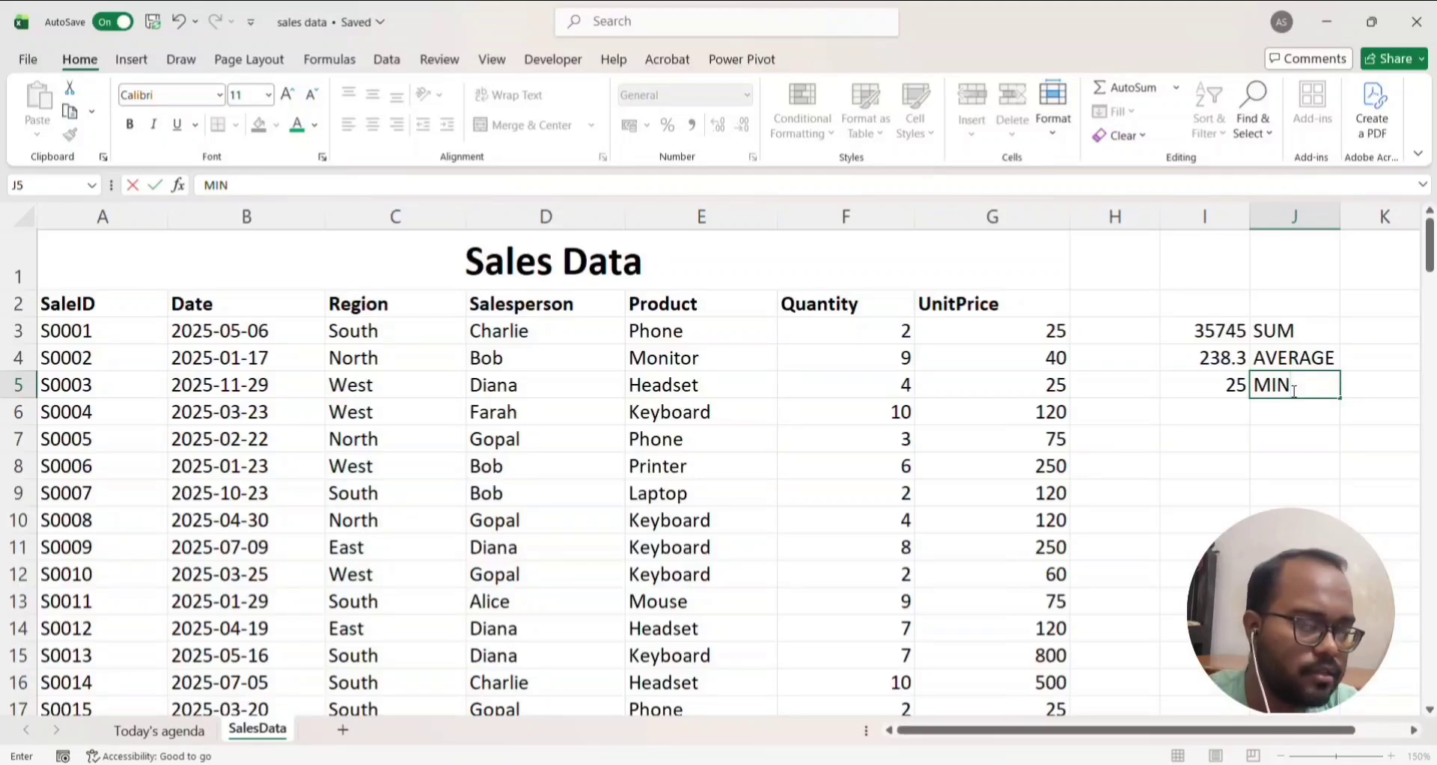
Calculate the largest UnitPrice value from G3 down to the last row in cell I6 with the MAX function
left_click(1207, 409)
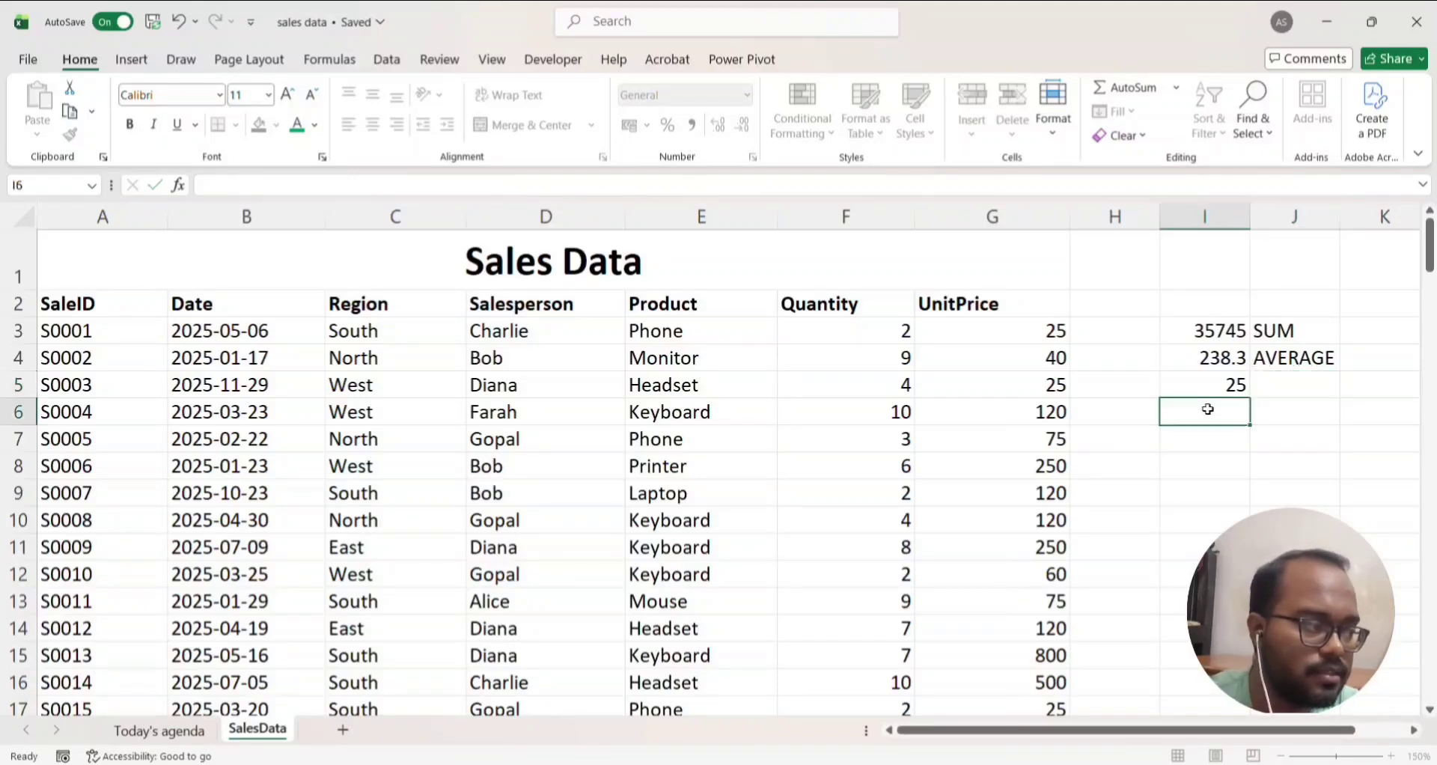
type("=")
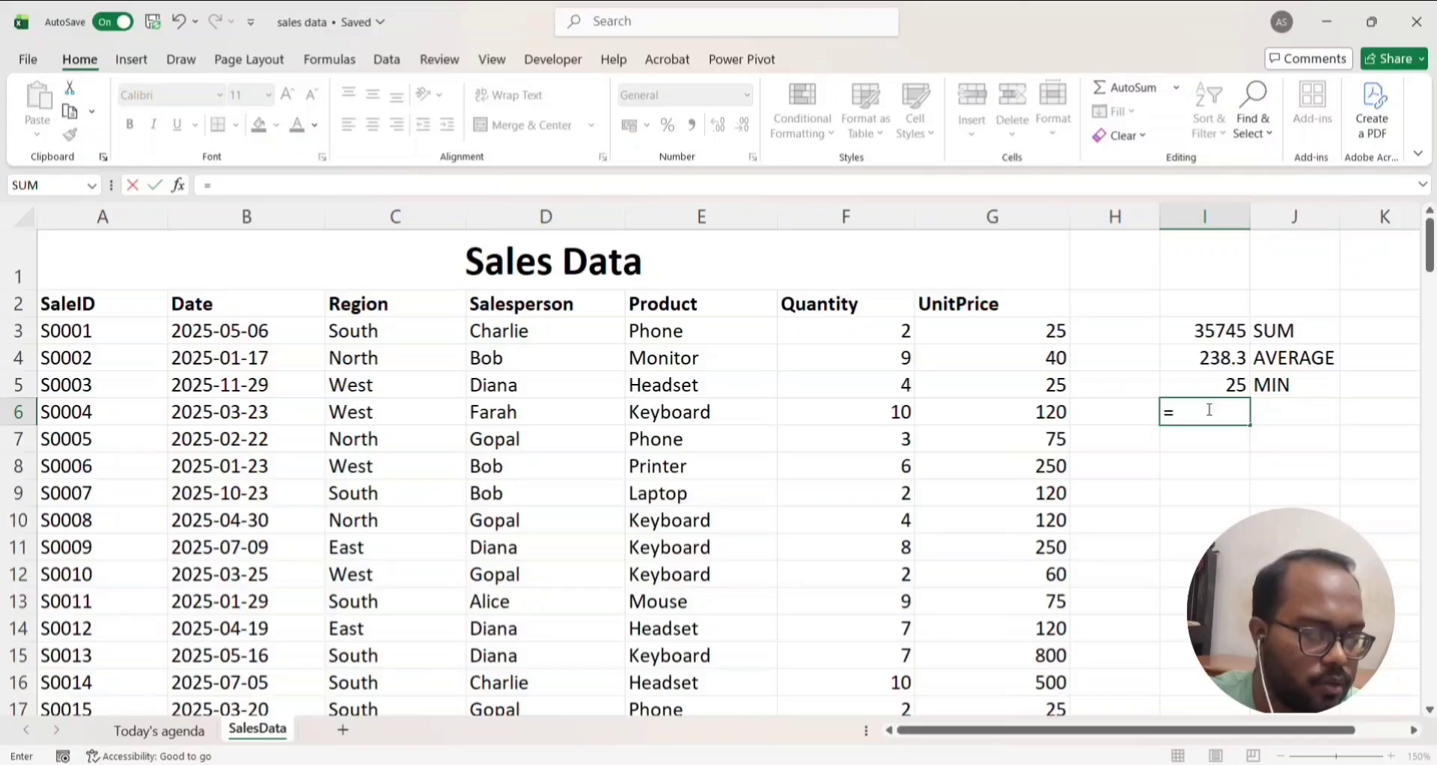
type("MAX(")
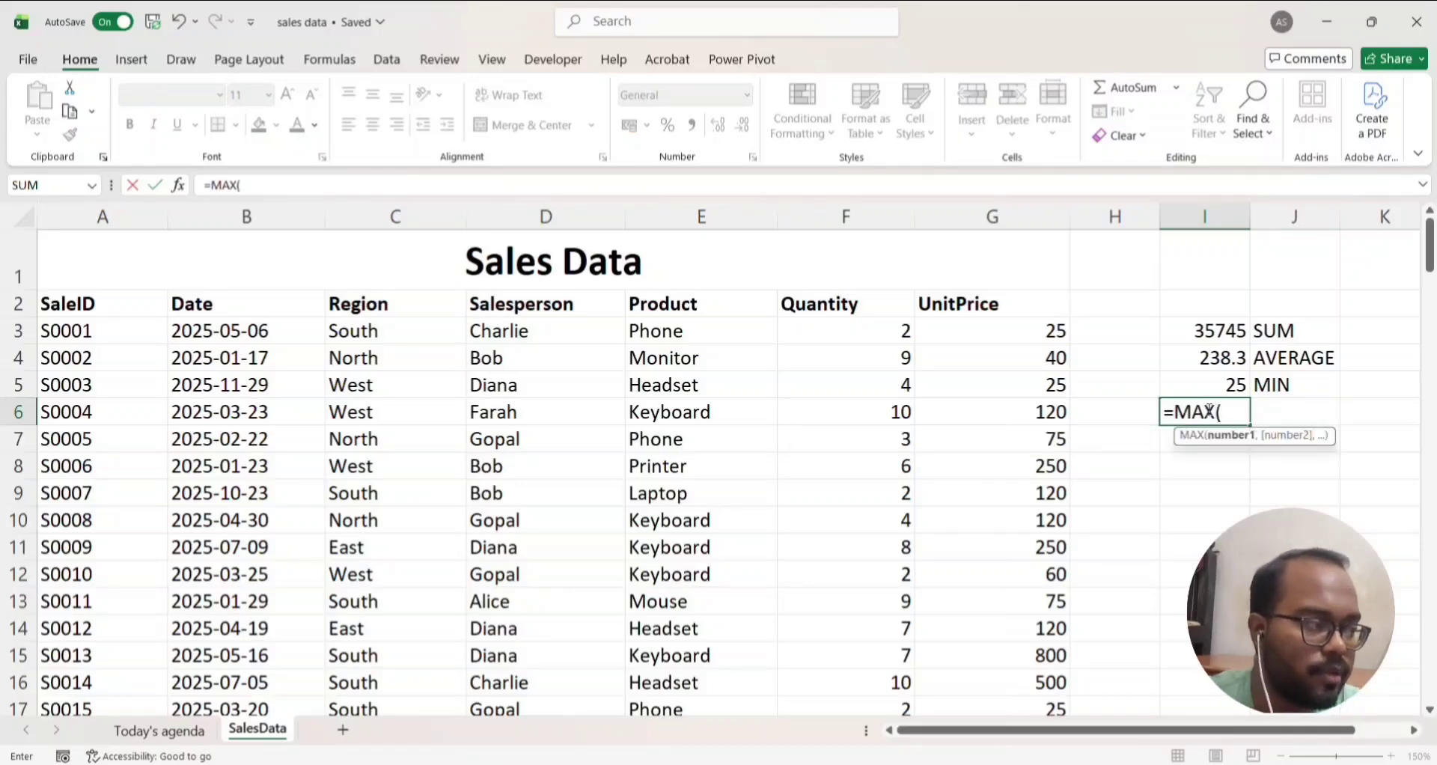
left_click(1033, 335)
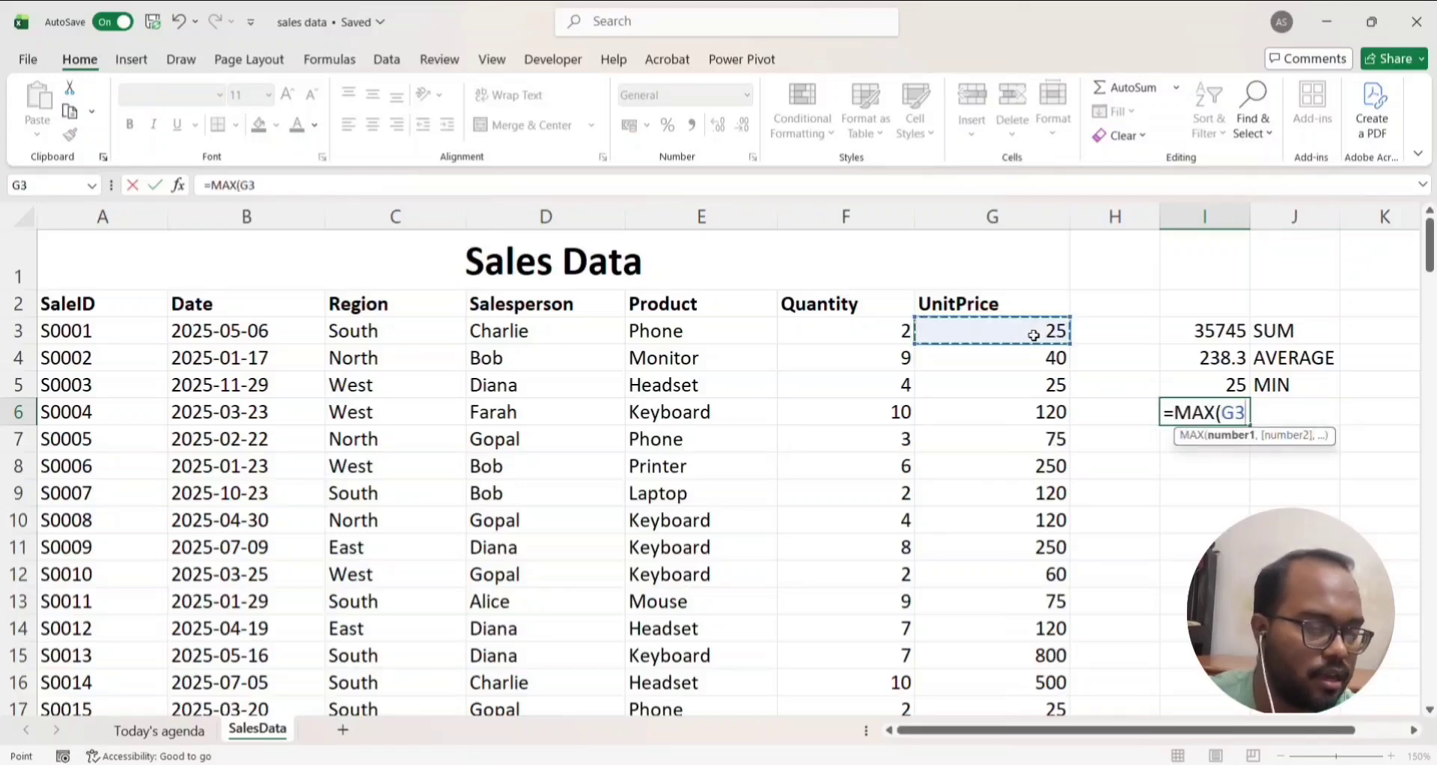
key("ctrl+shift+Down")
key("Return")
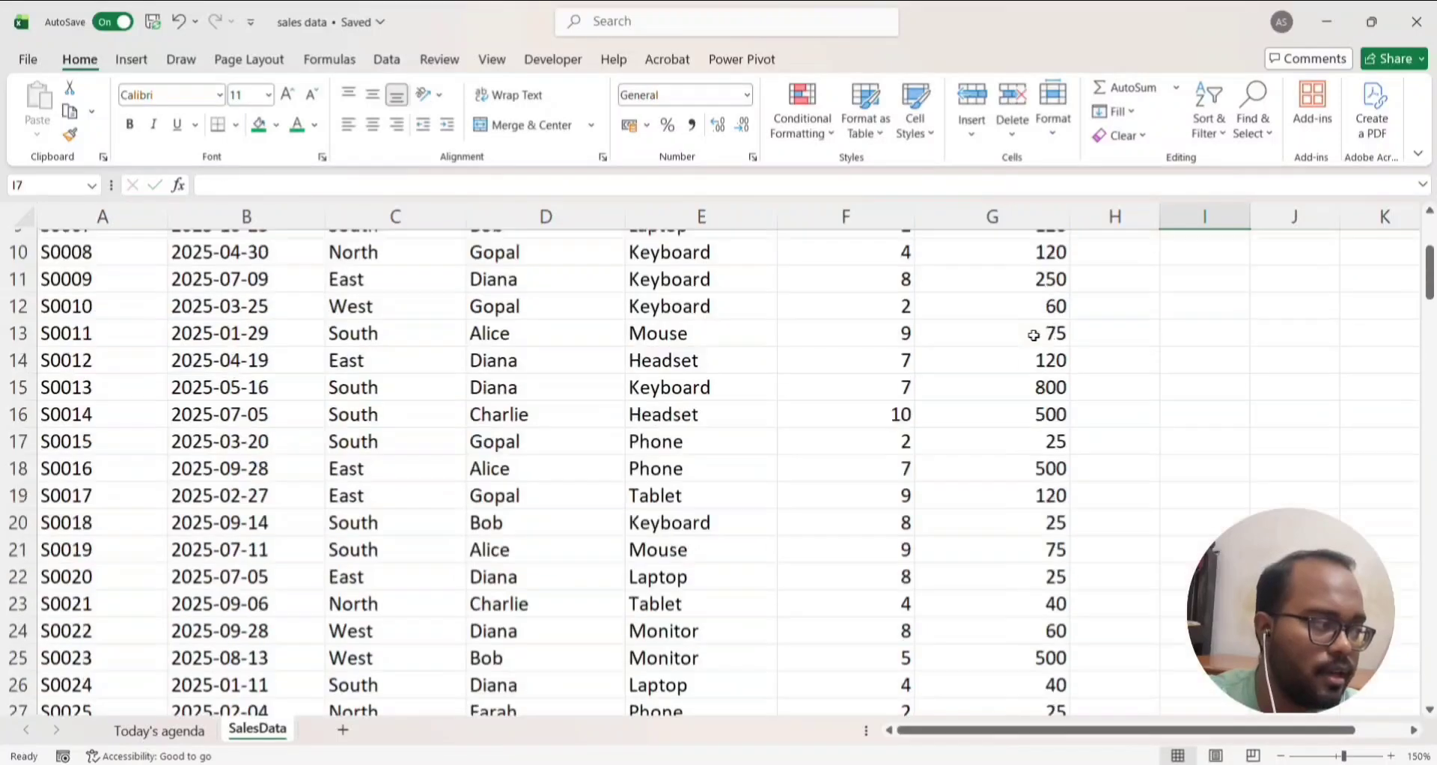
Label the maximum result with the text MAX in cell J6
scroll(1033, 335, "up", 3)
left_click(1308, 410)
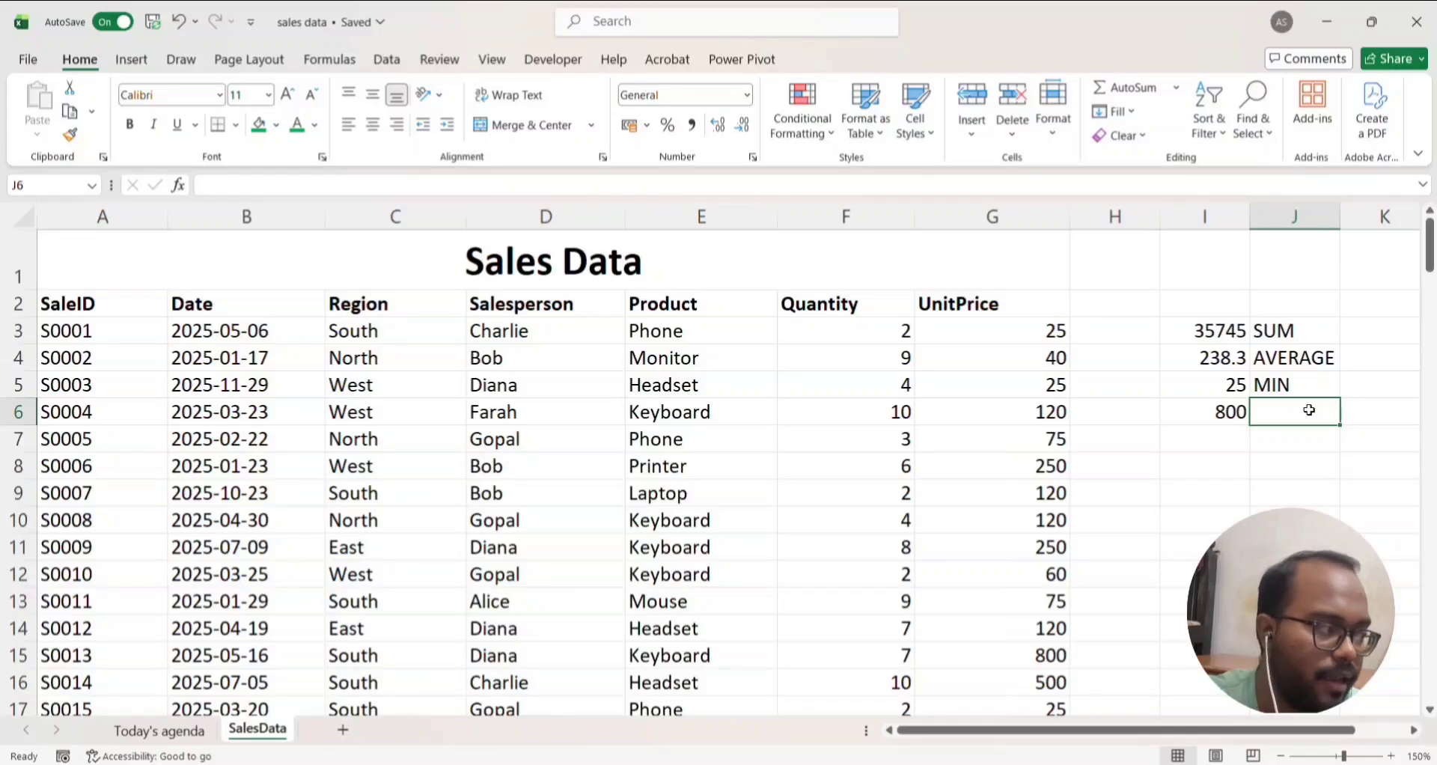
type("MAX")
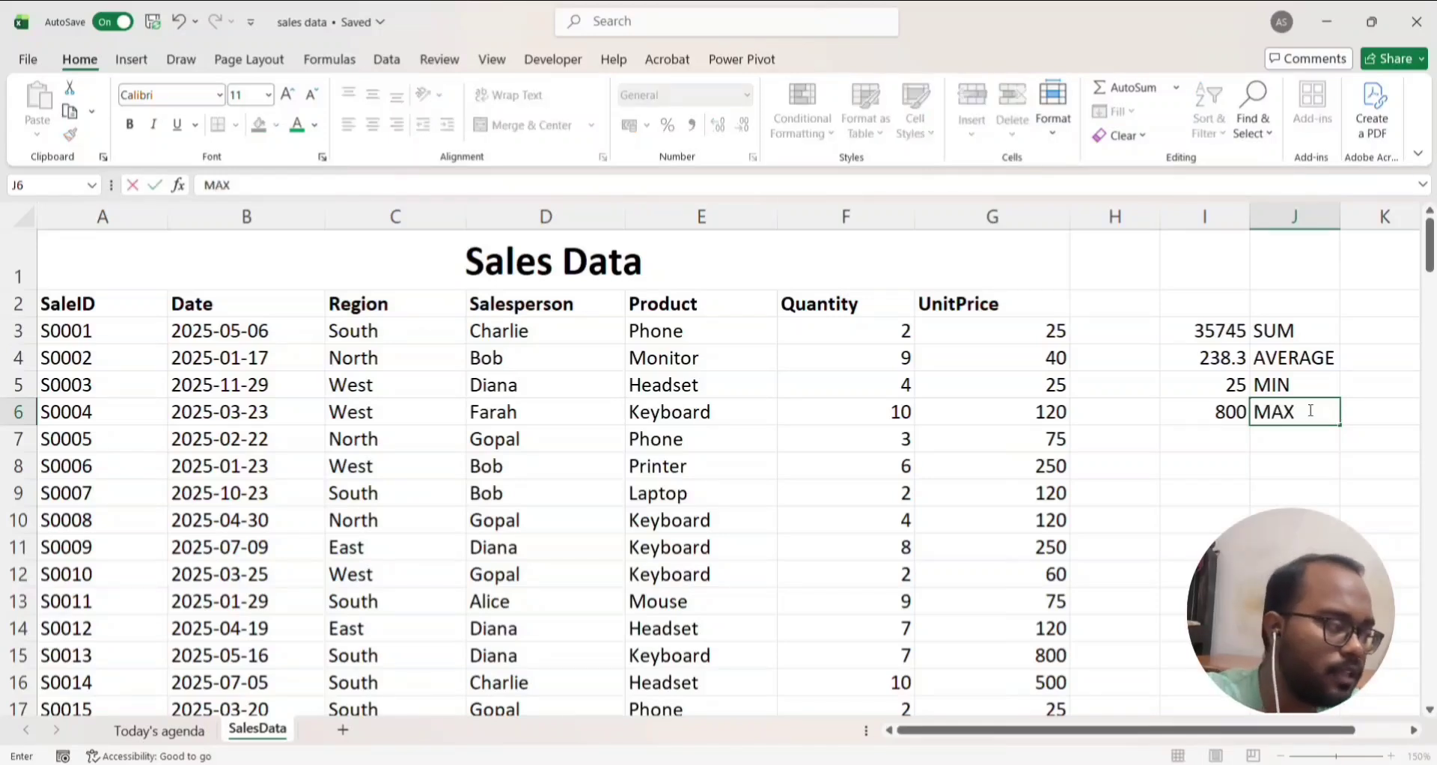
key("Return")
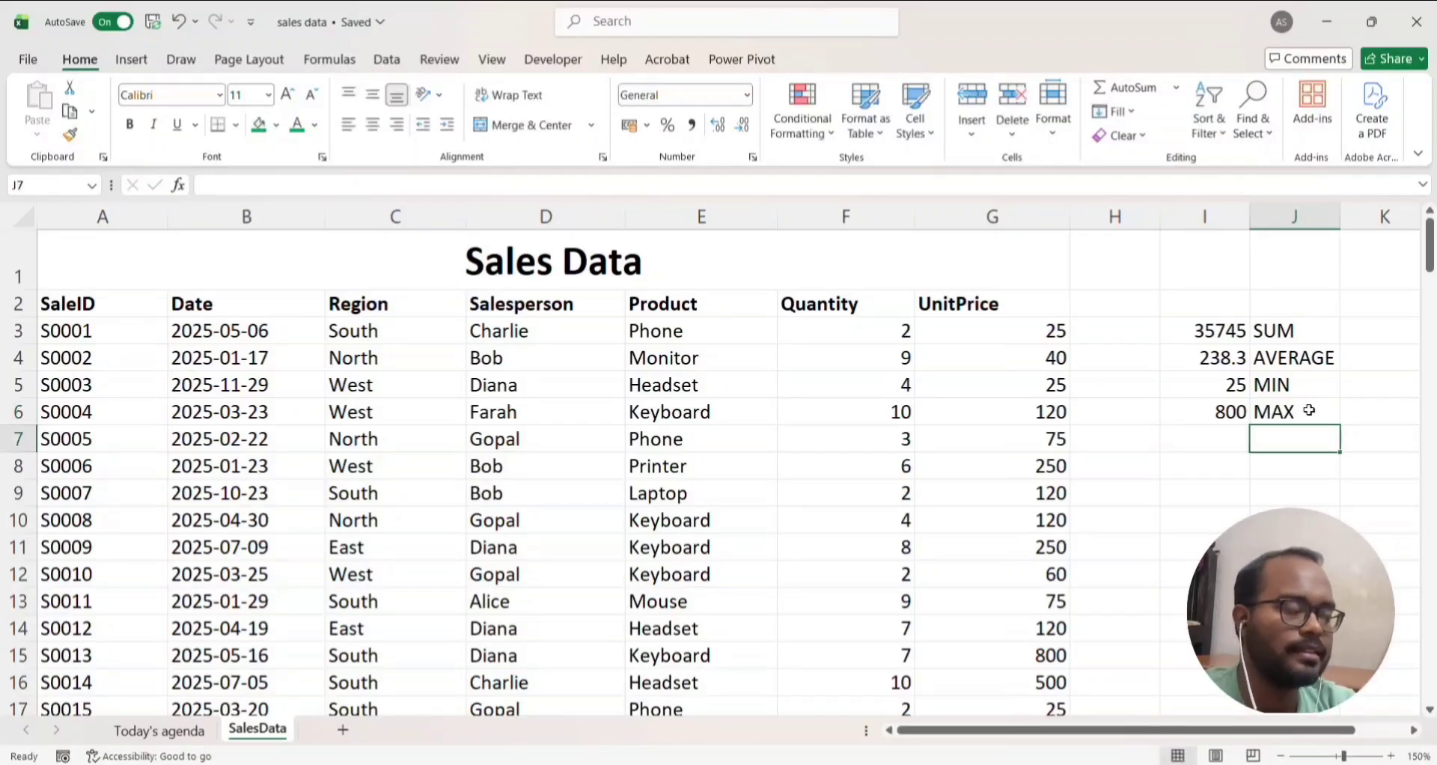